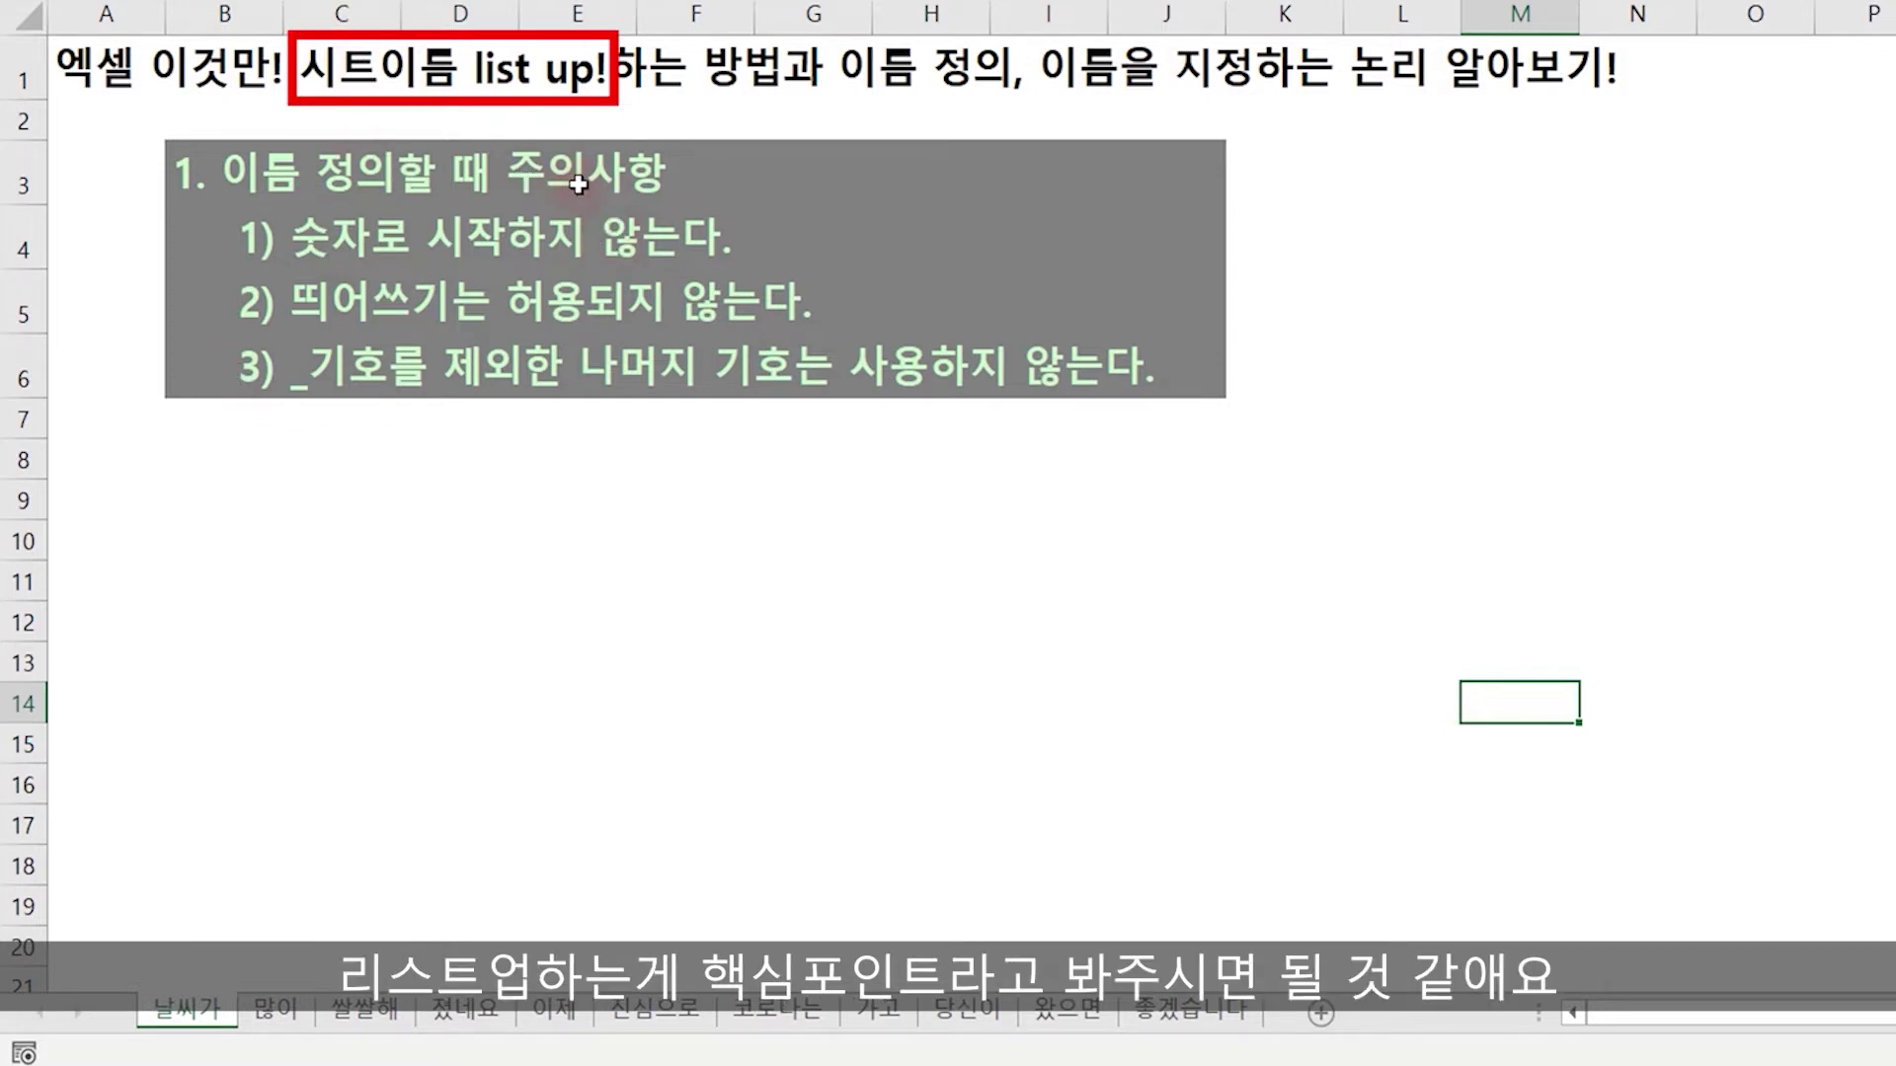
From Name Manager, open the 새 이름 dialog and put the cursor in its empty name field.
{"action": "left_click", "coordinate": [275, 551]}
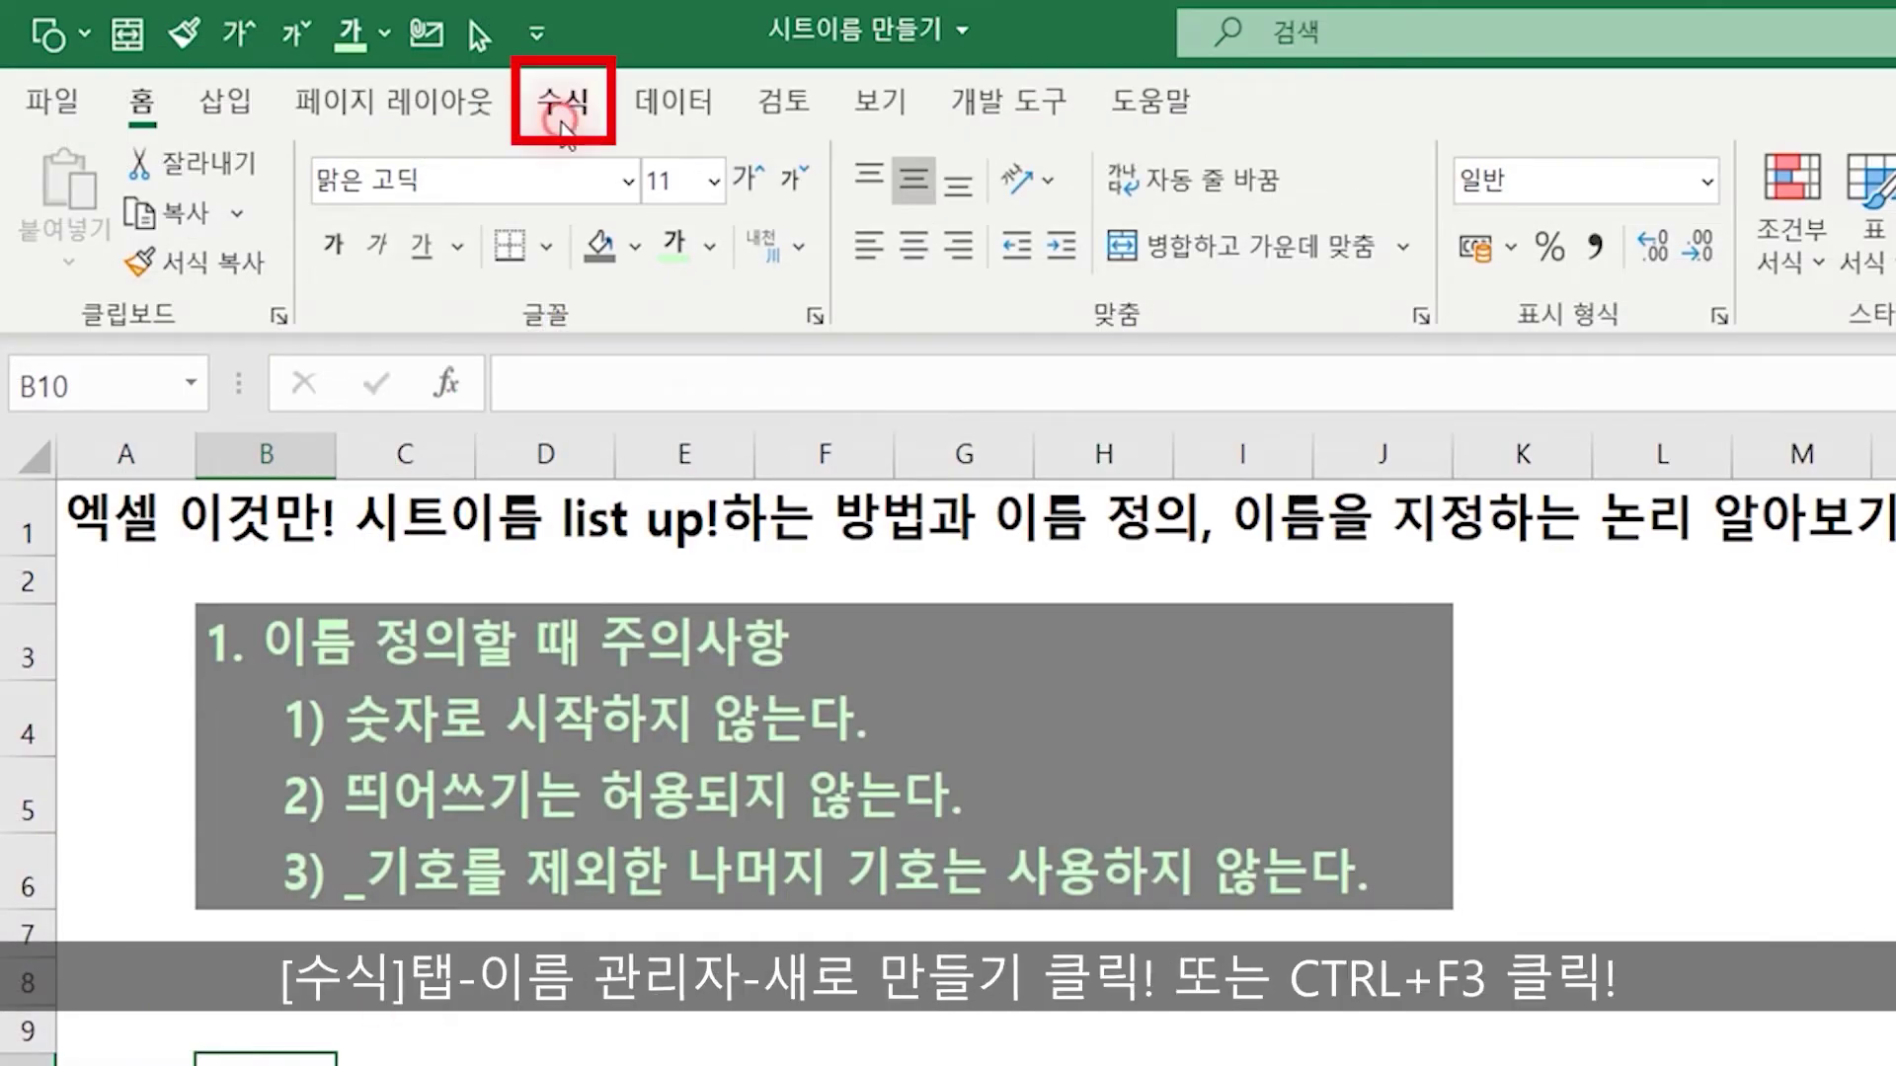
{"action": "left_click", "coordinate": [557, 118]}
{"action": "left_click", "coordinate": [1122, 266]}
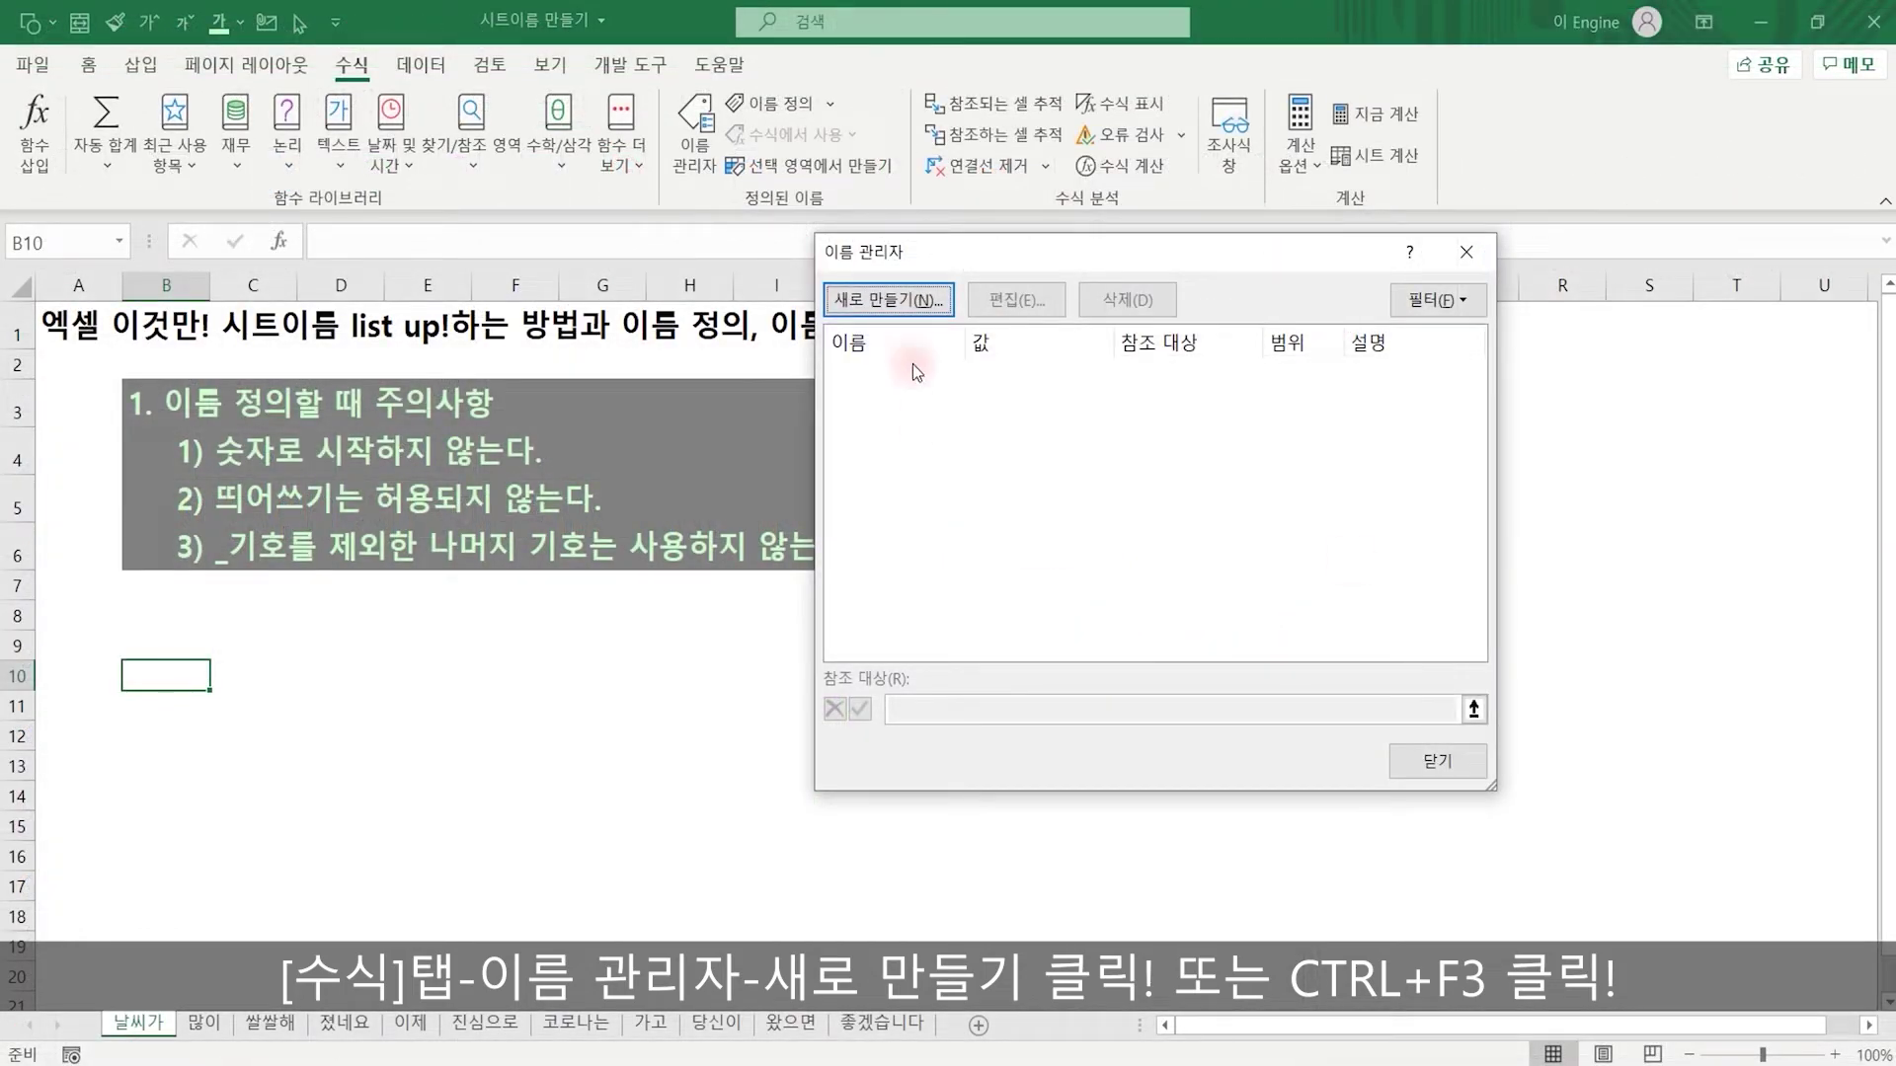
{"action": "left_click", "coordinate": [888, 299]}
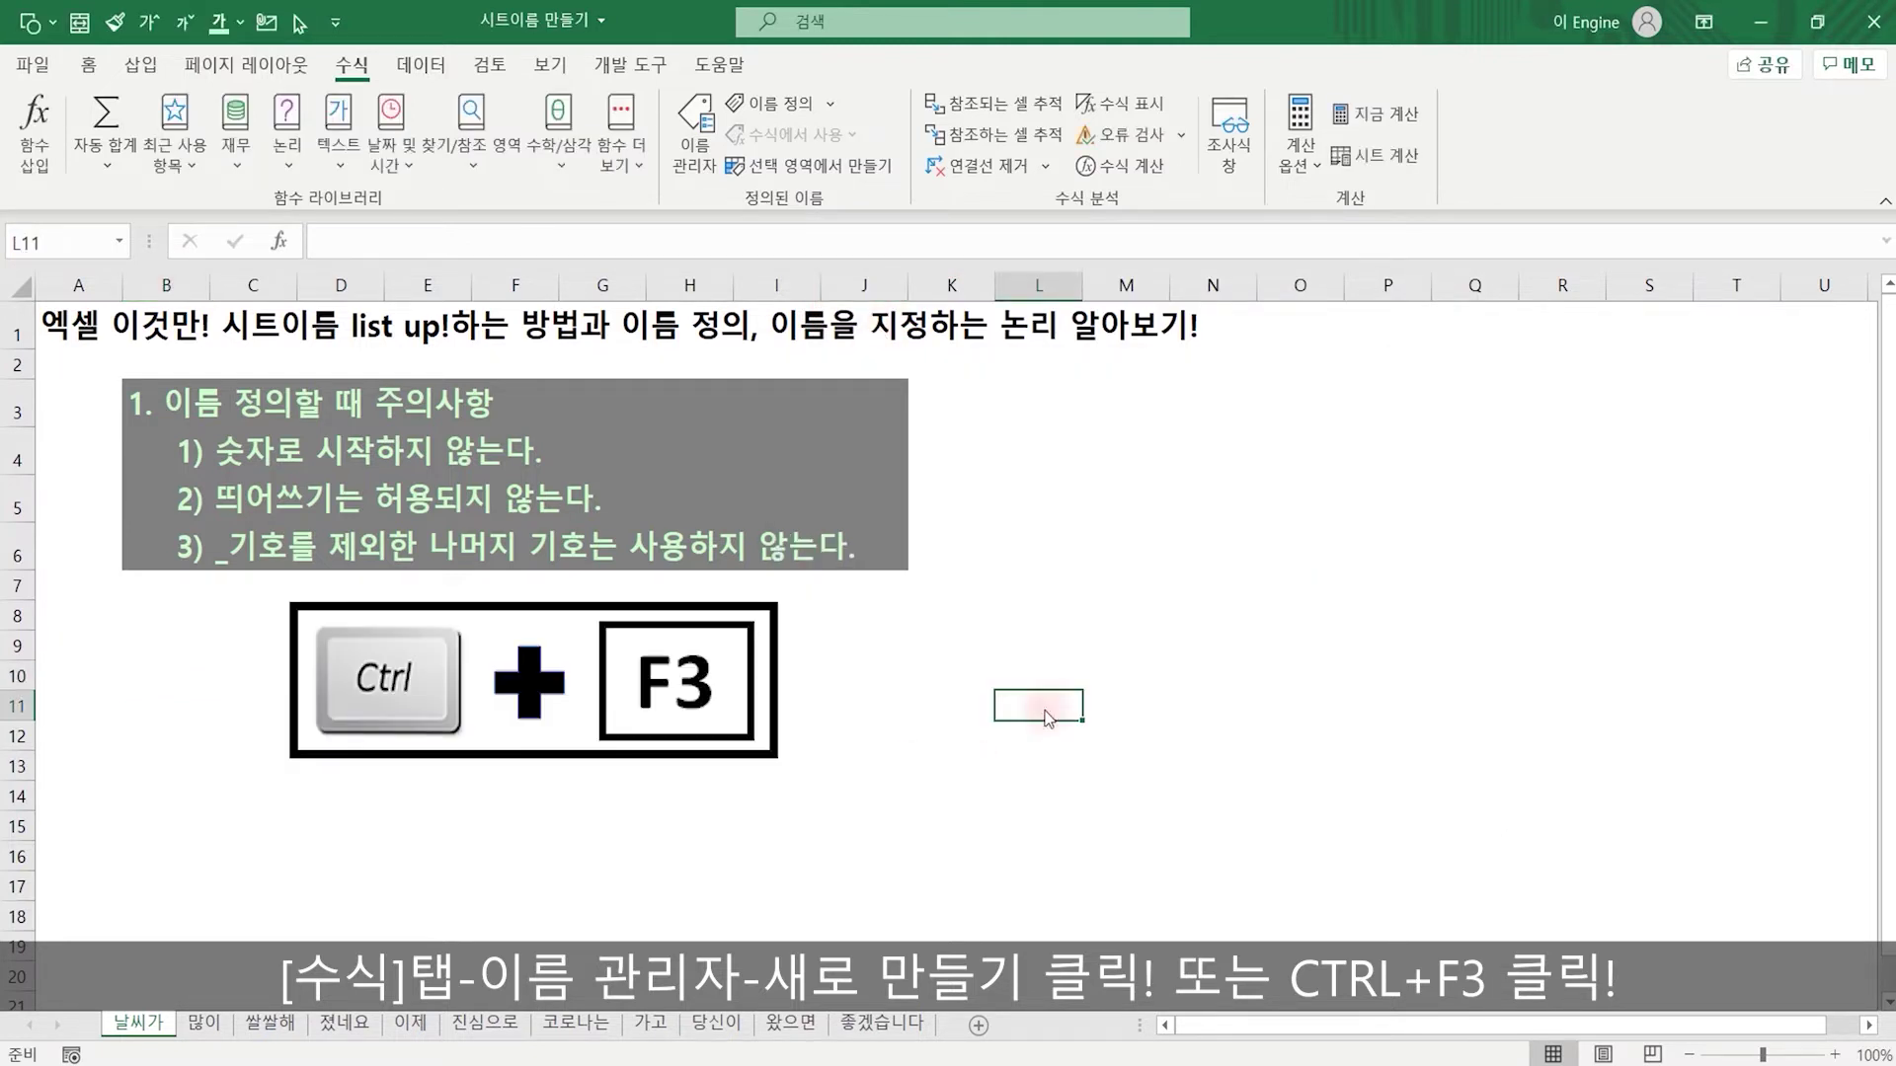
{"action": "key", "text": "ctrl+F3"}
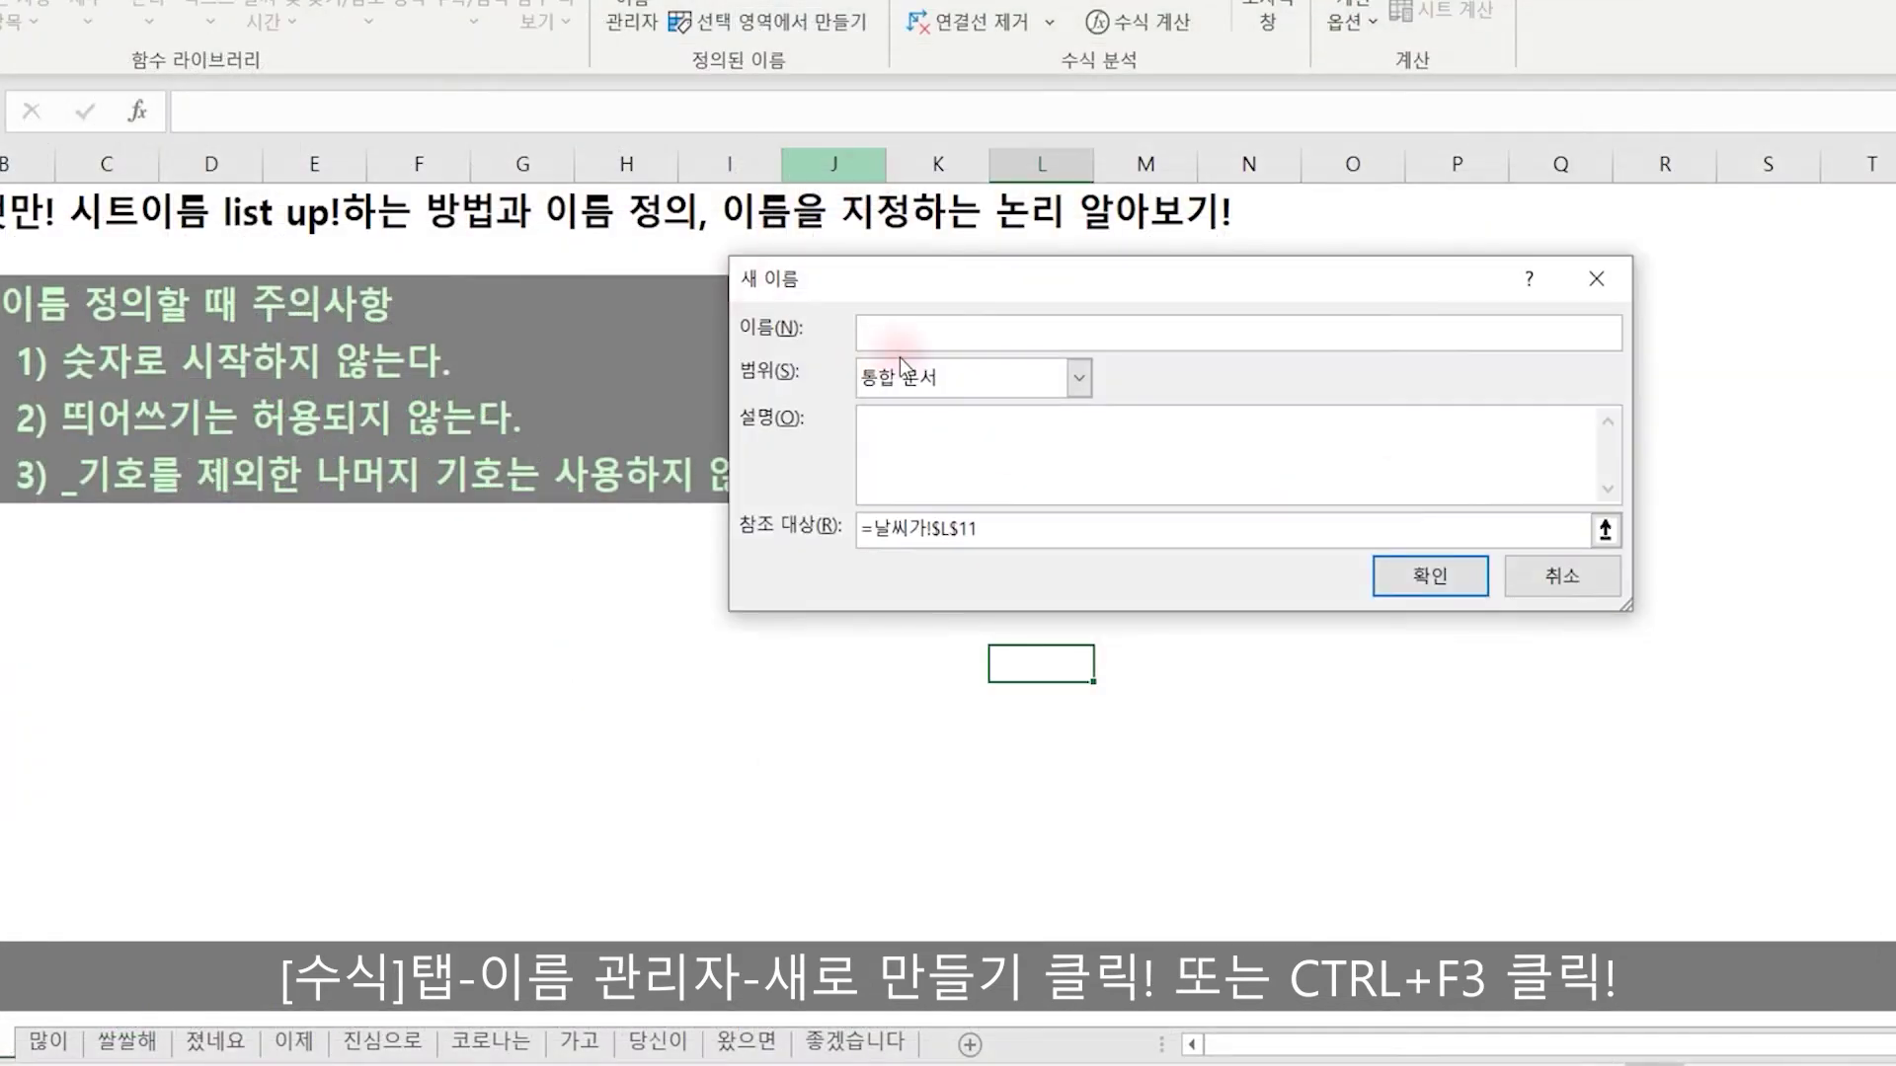
{"action": "left_click_drag", "start_coordinate": [980, 282], "coordinate": [1233, 308]}
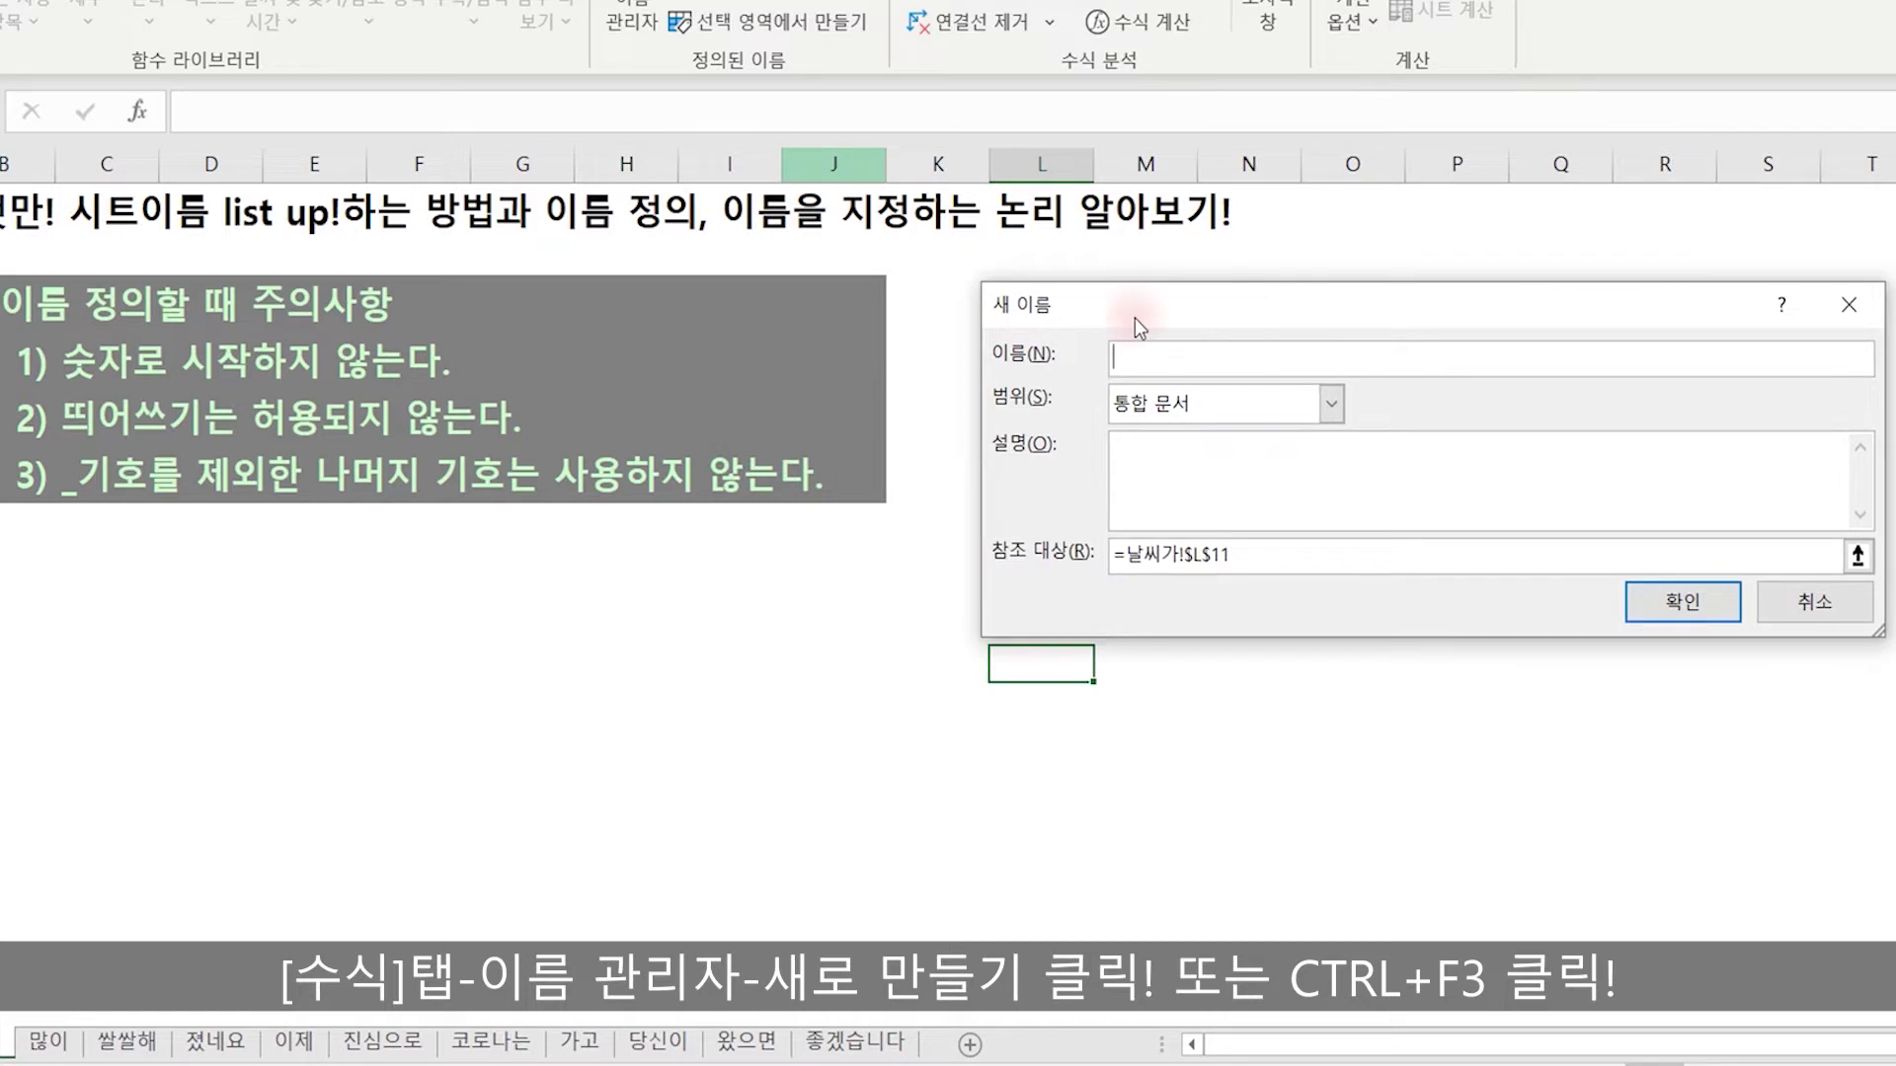
{"action": "left_click", "coordinate": [1222, 344]}
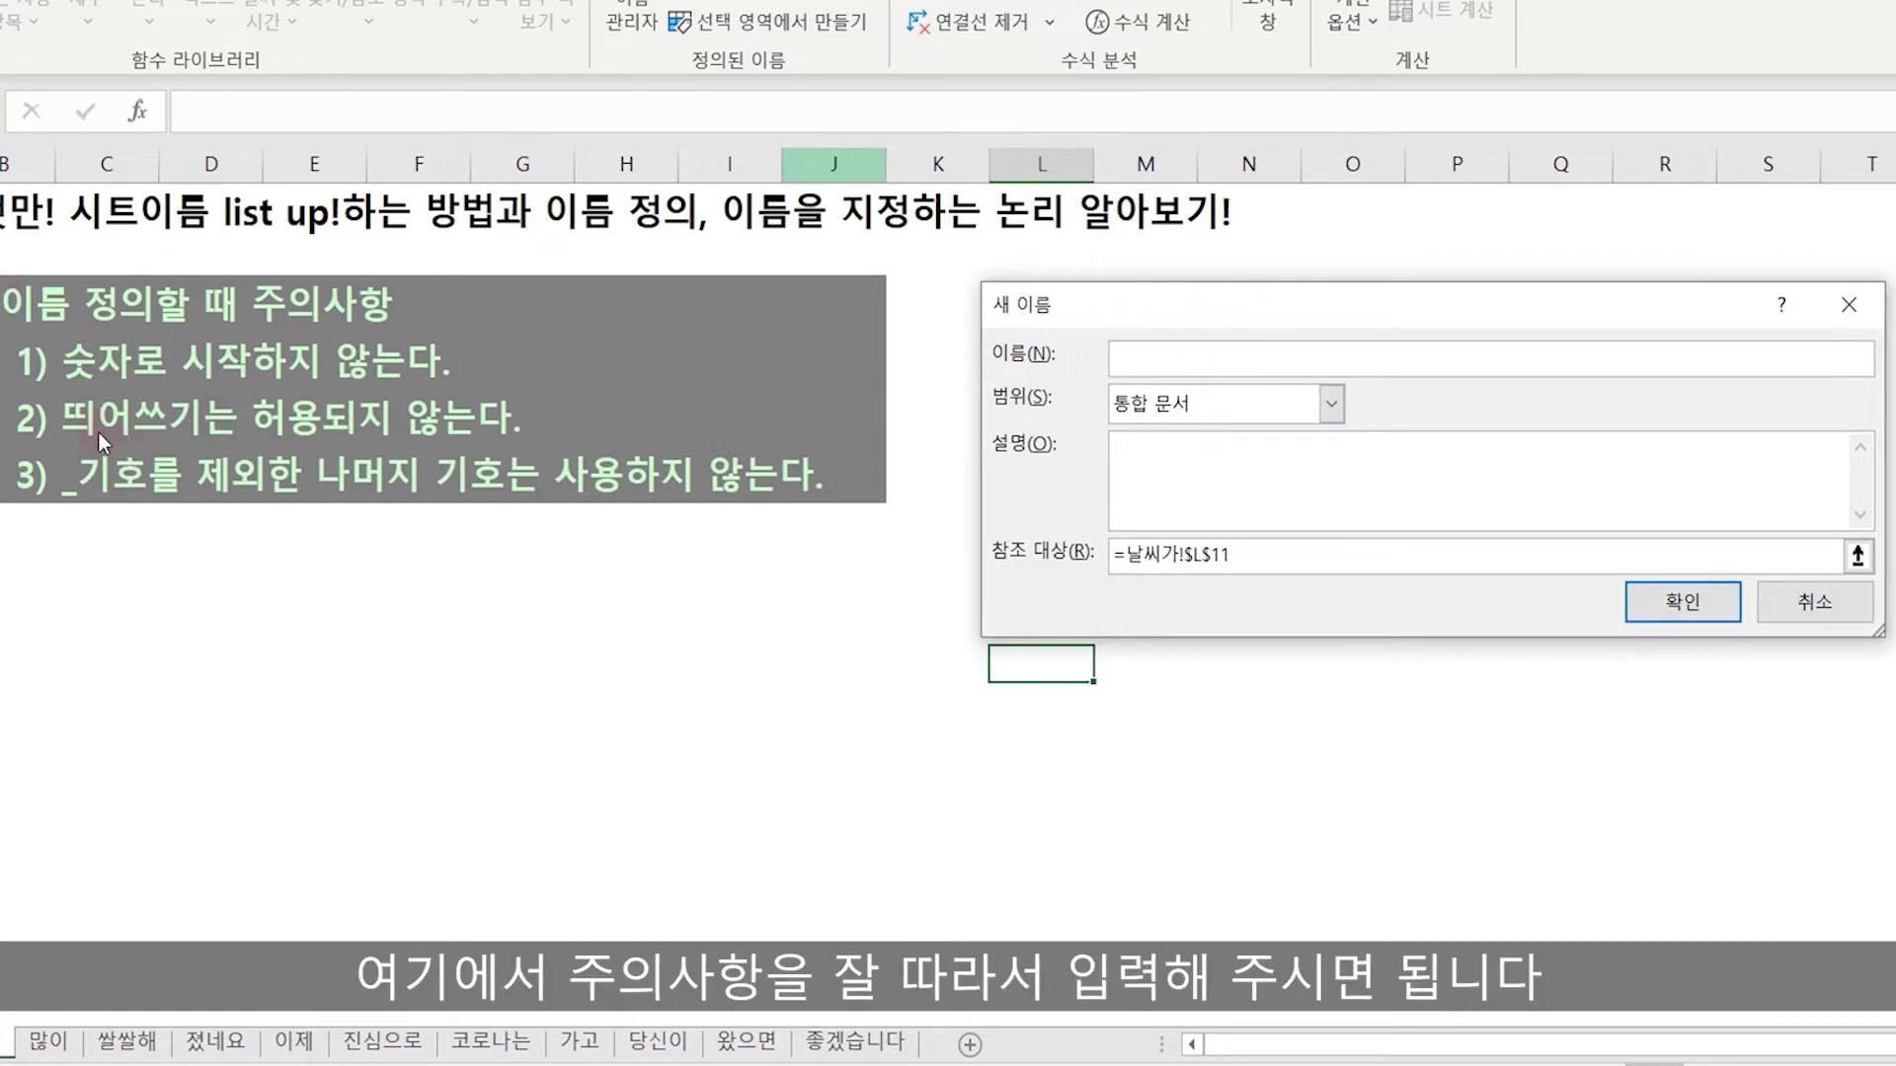
{"action": "type", "text": "4"}
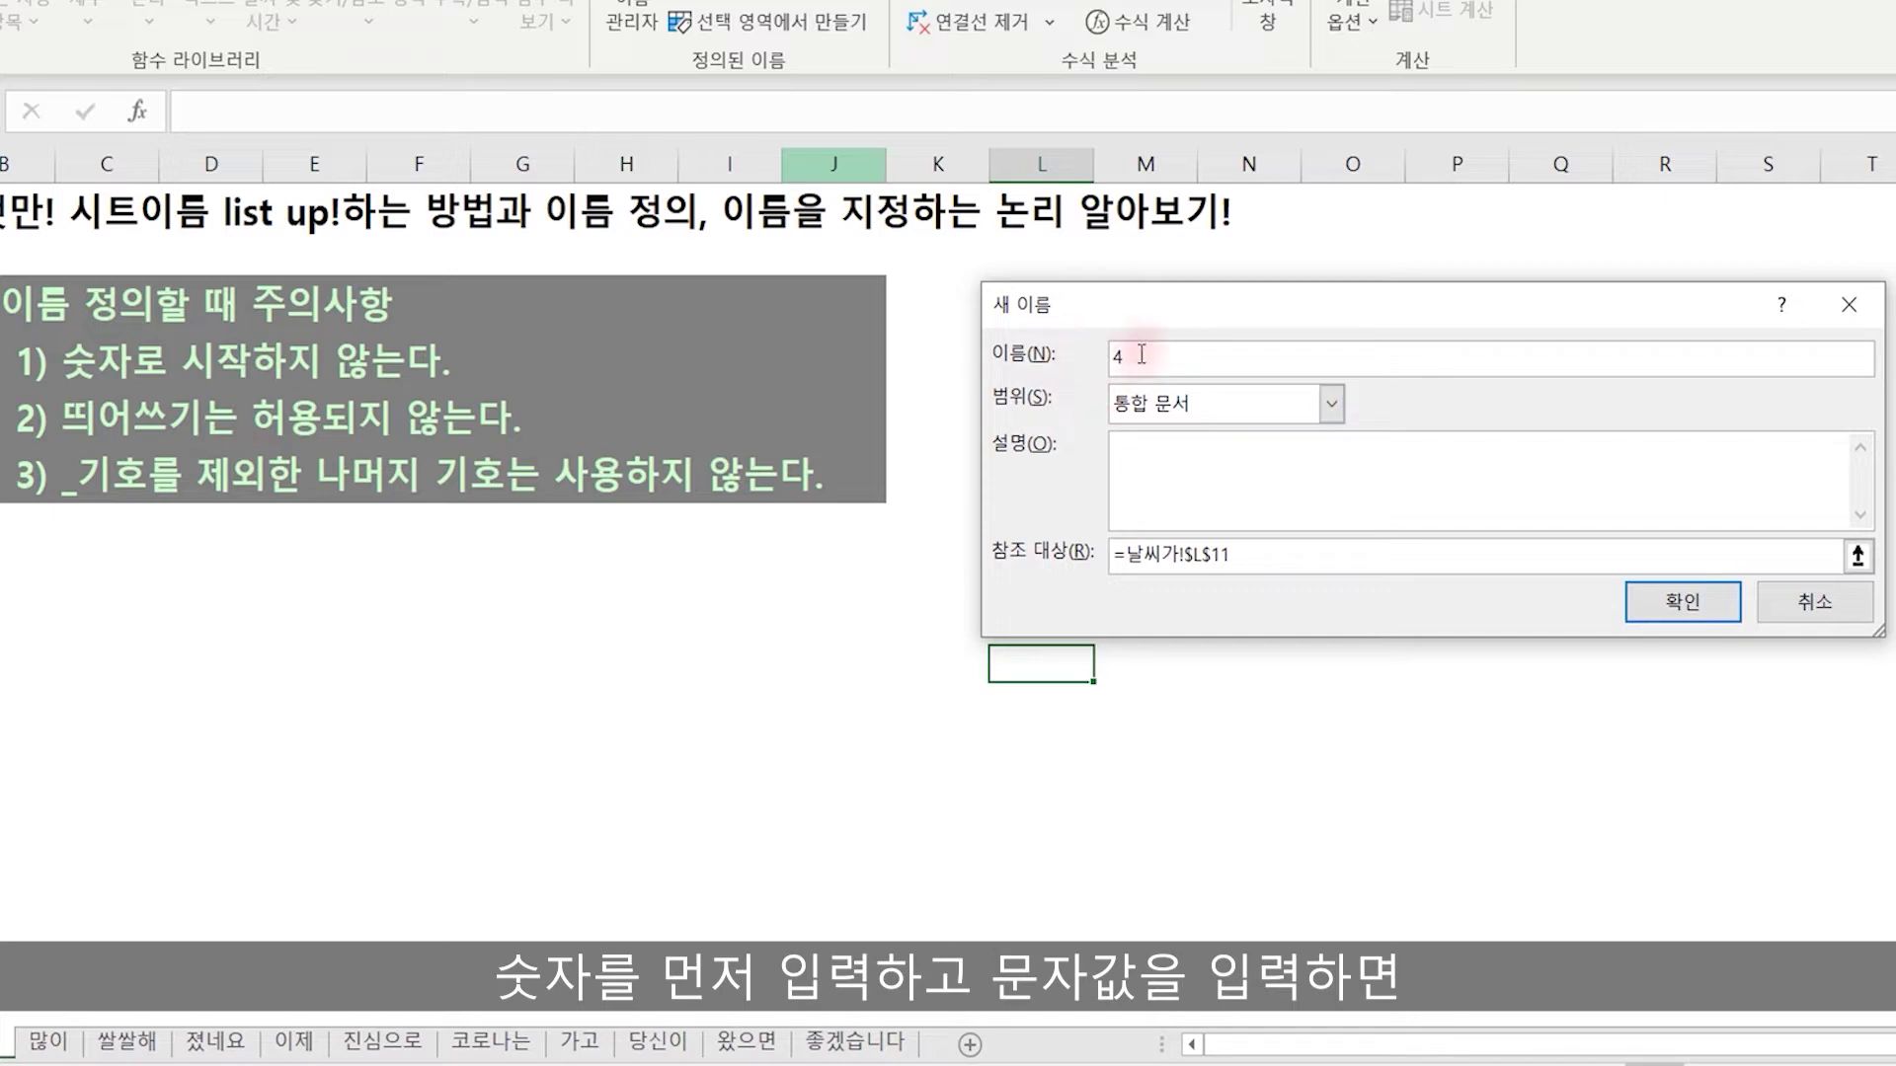
{"action": "type", "text": "문자"}
{"action": "left_click", "coordinate": [1679, 602]}
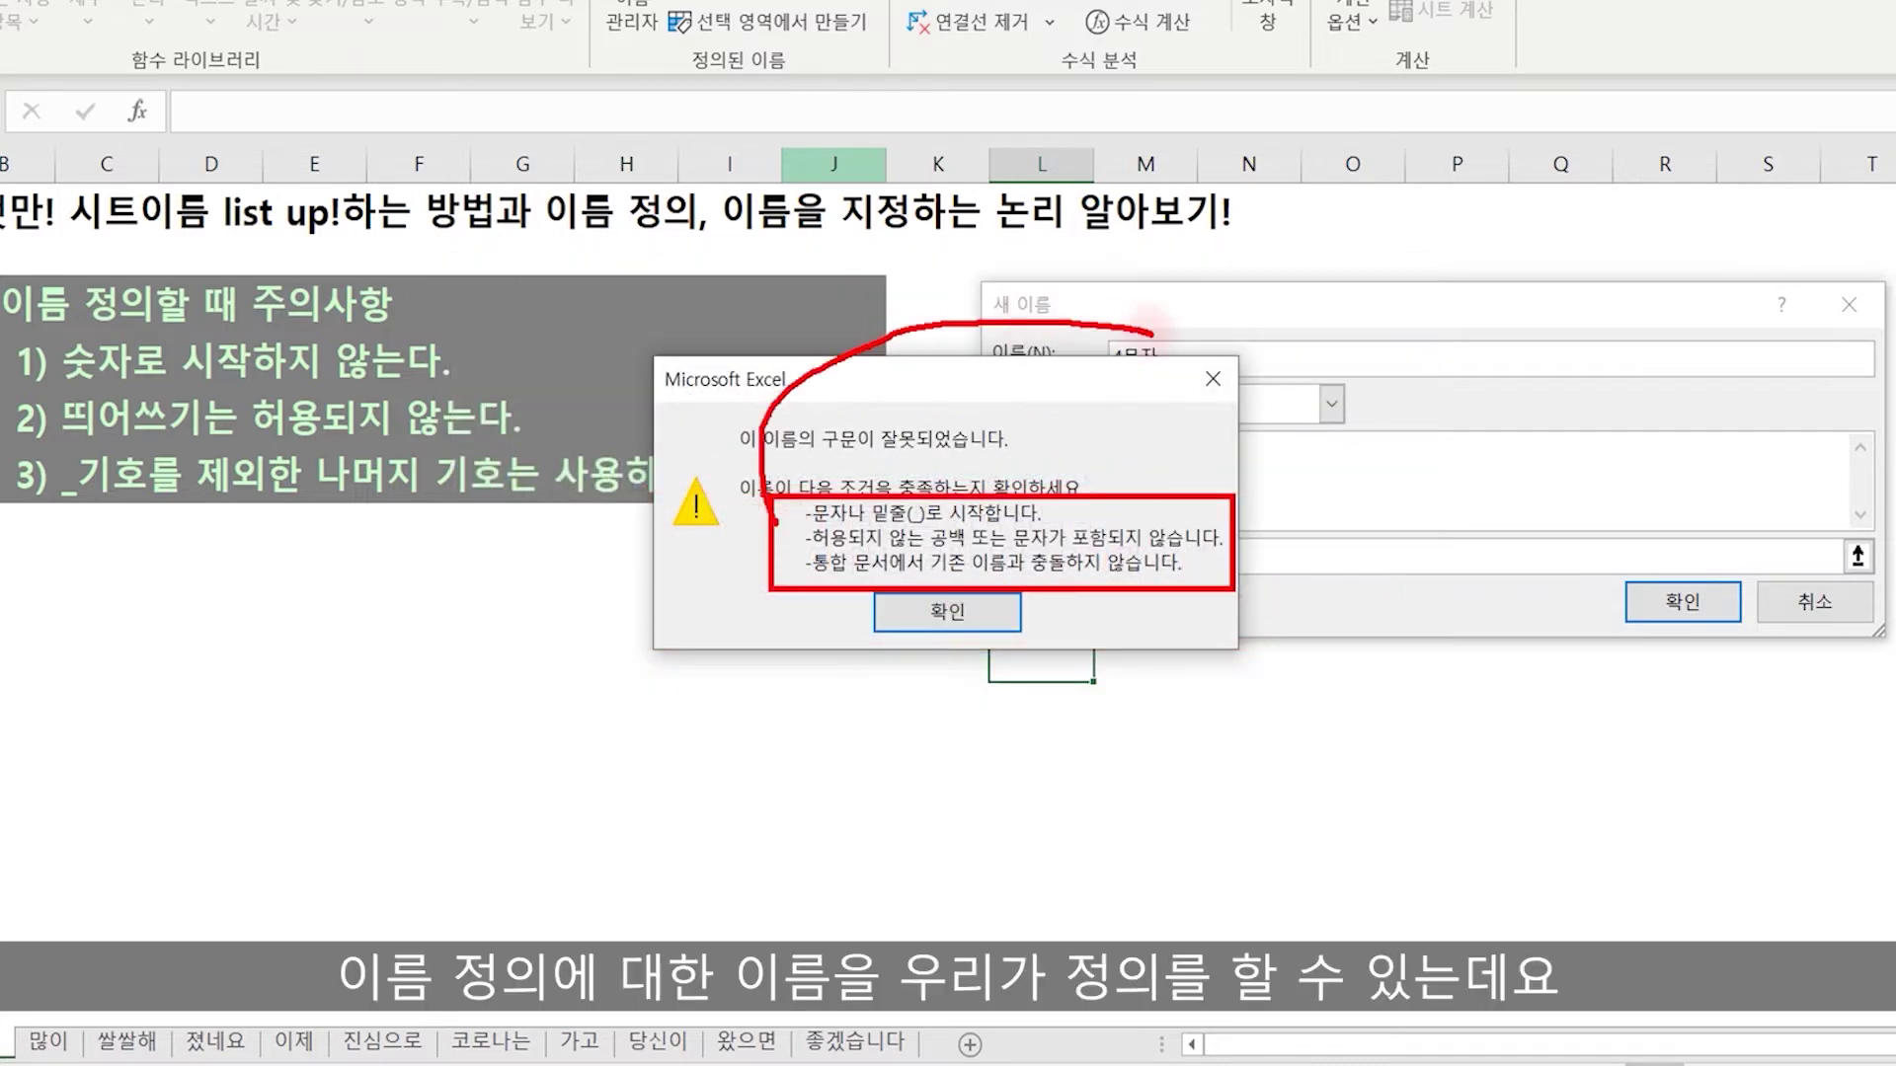
{"action": "left_click", "coordinate": [992, 615]}
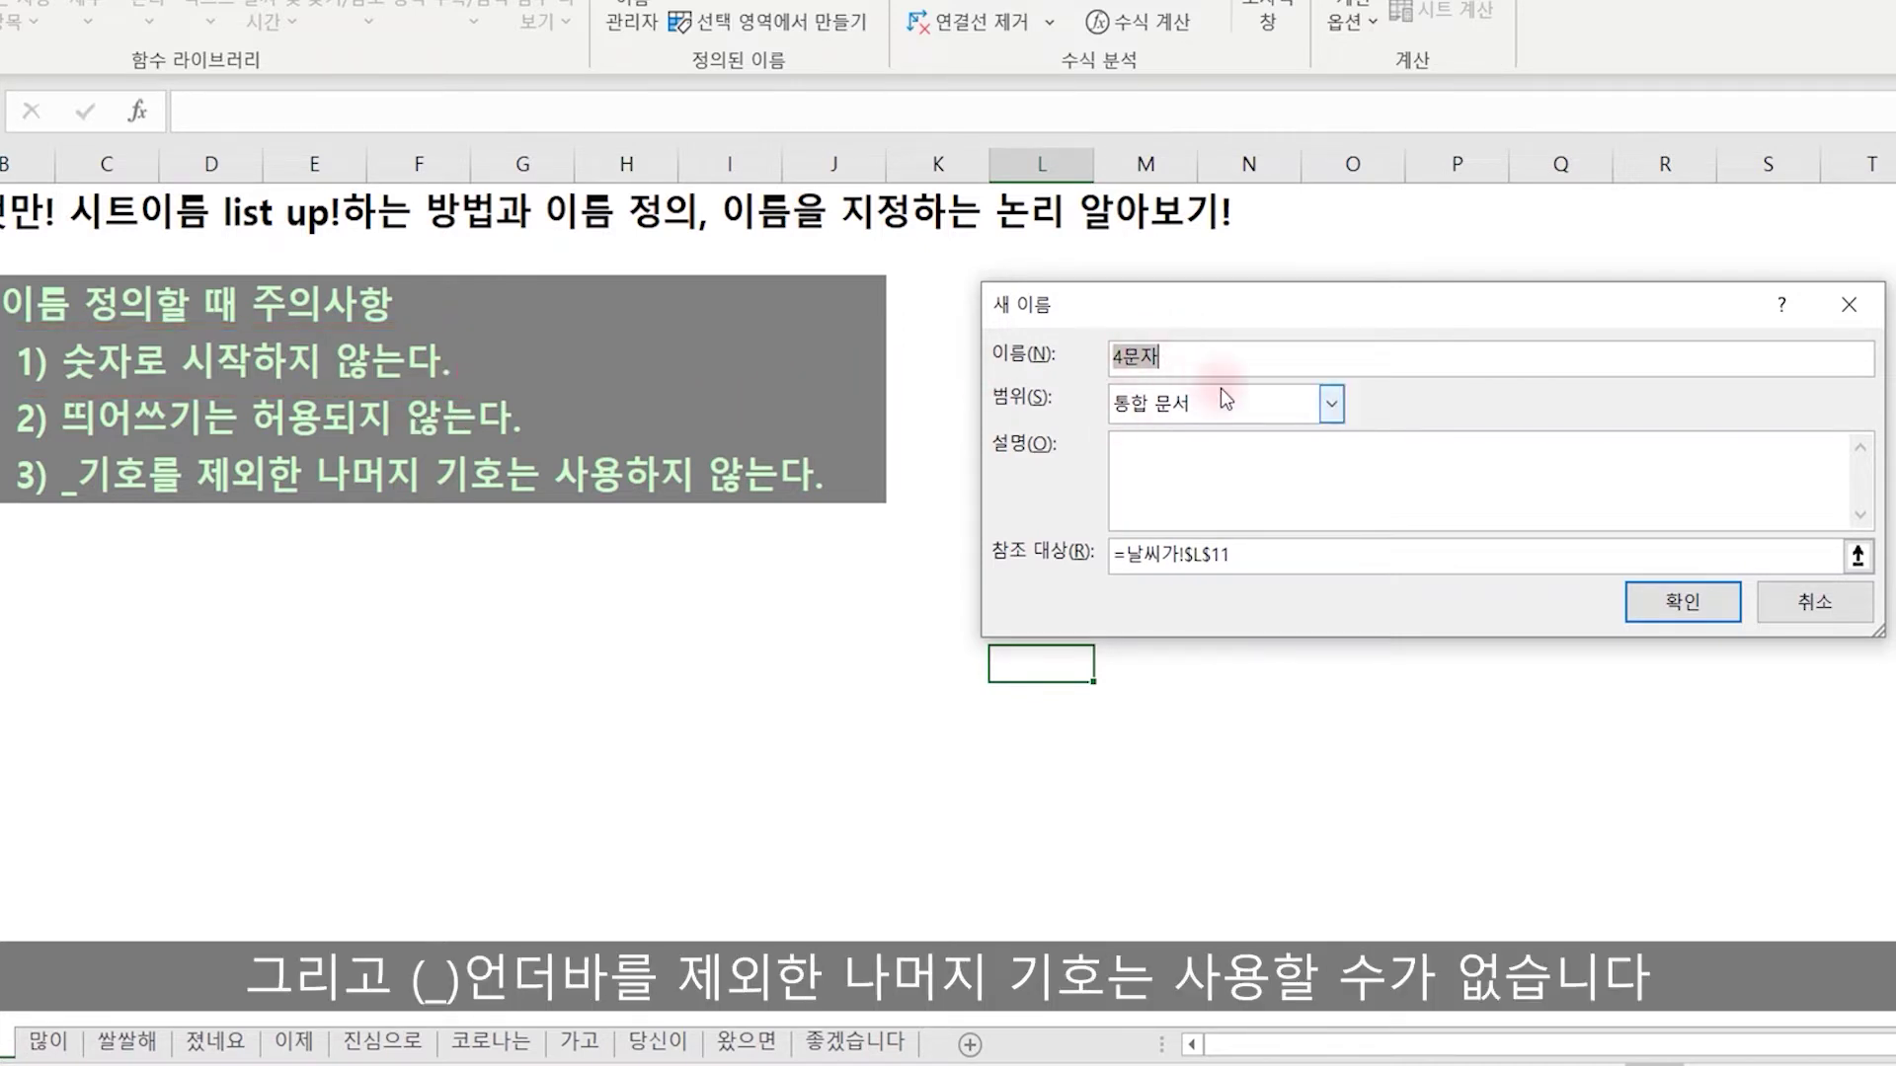
{"action": "key", "text": "BackSpace"}
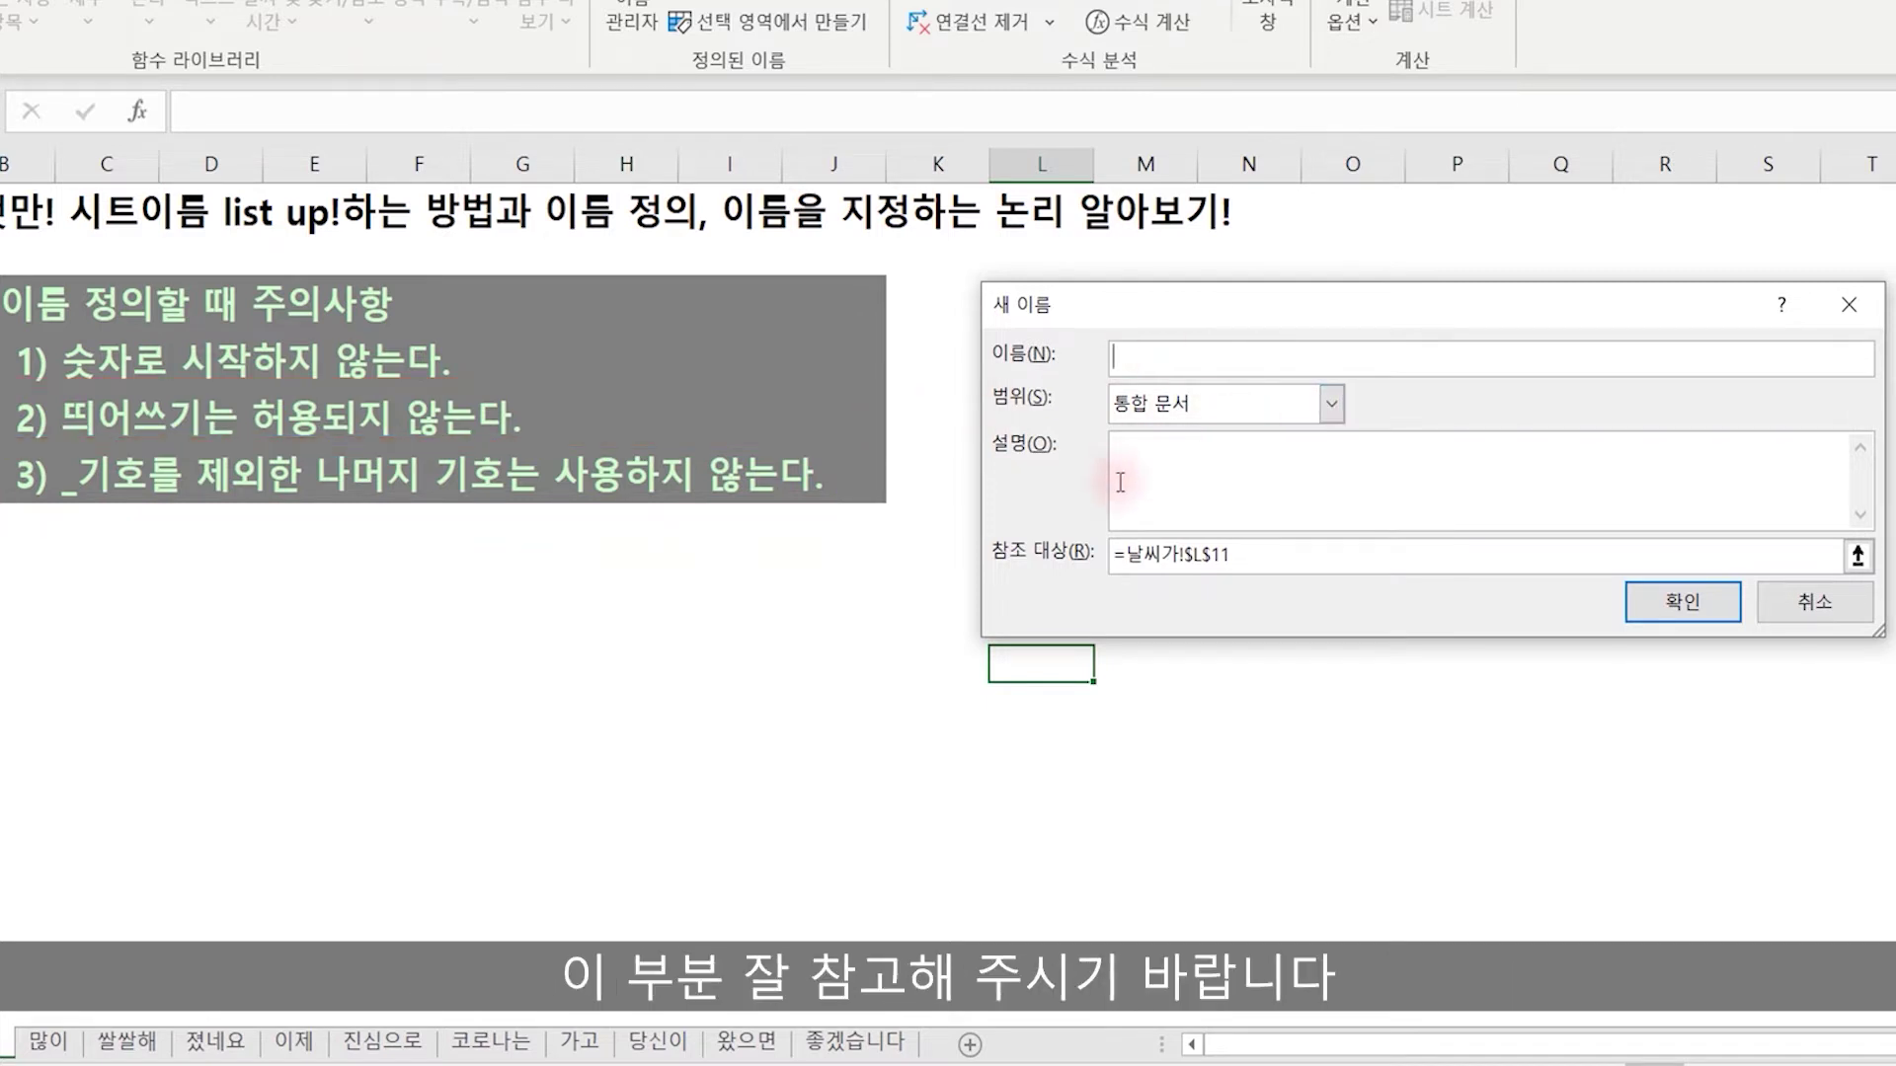
Create the name 시트리스트 referring to =GET.WORKBOOK(1), then close Name Manager.
{"action": "type", "text": "시트리스"}
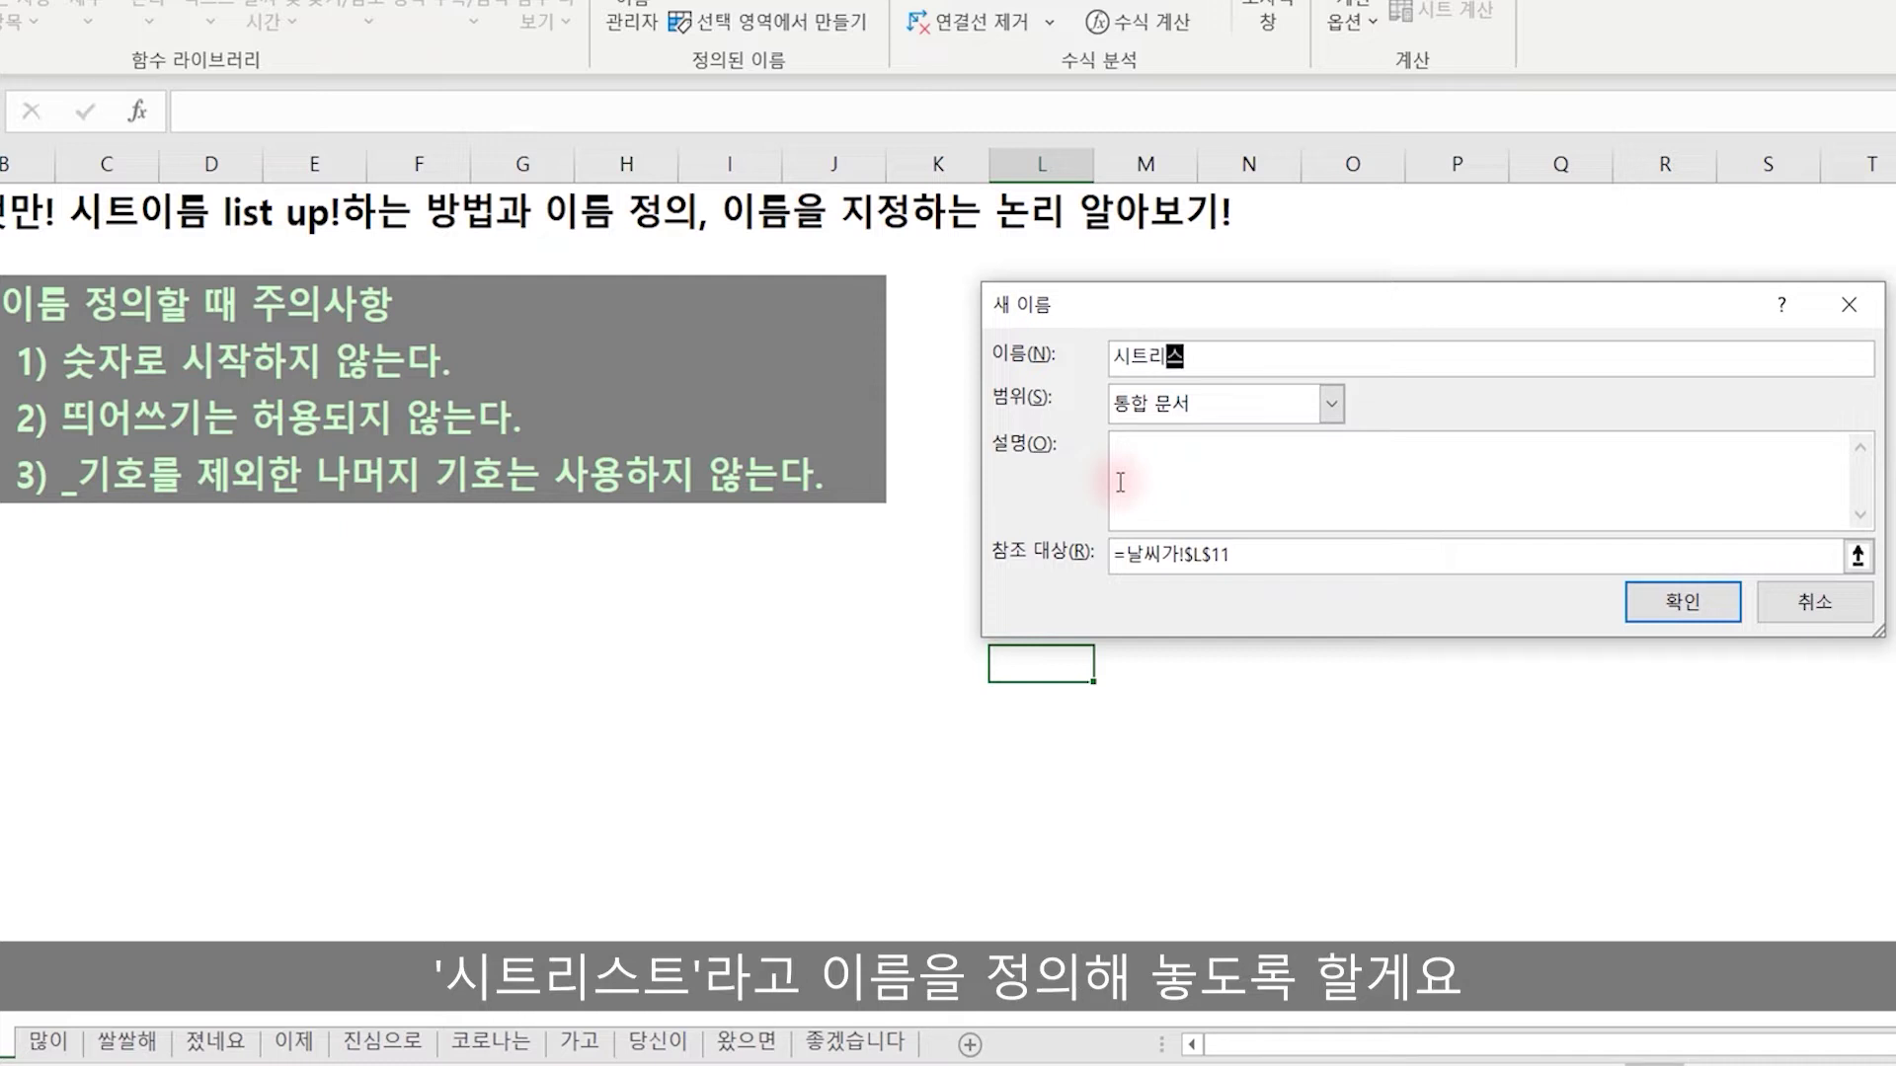
{"action": "type", "text": "트"}
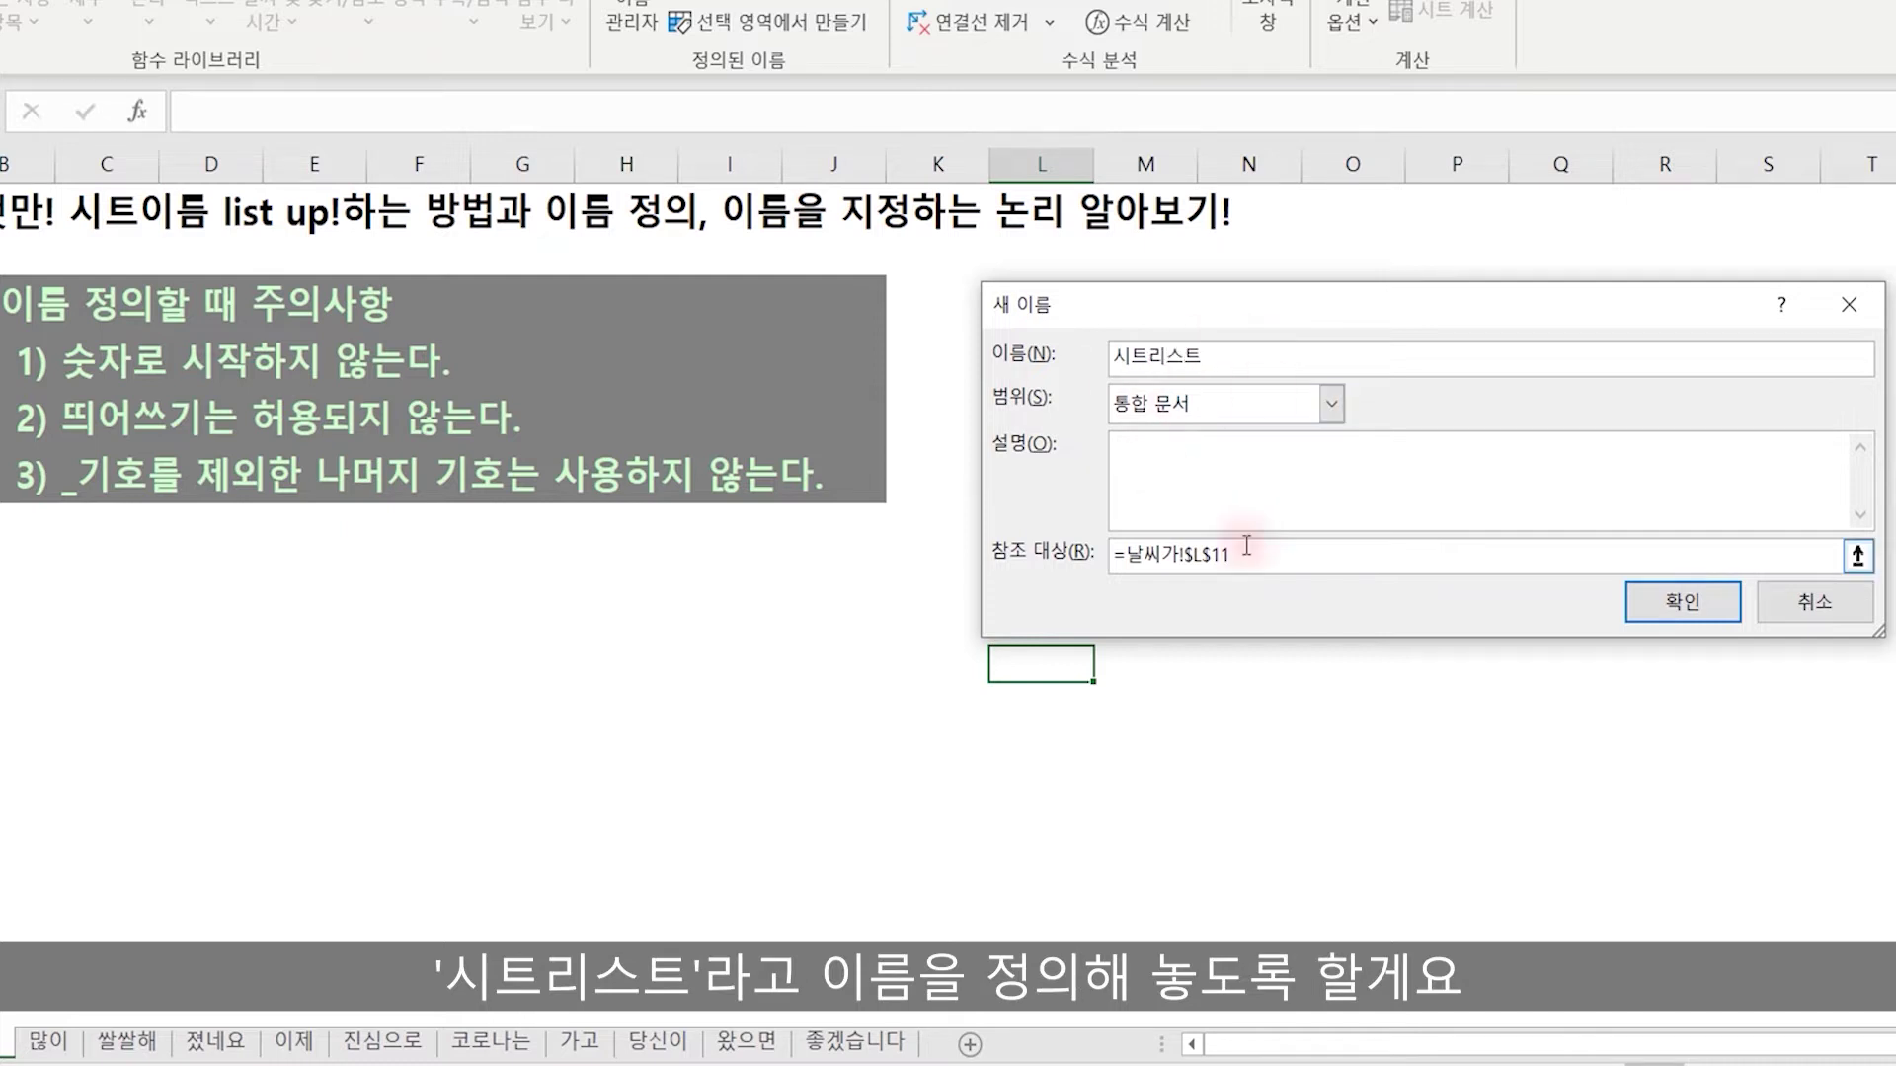
{"action": "left_click_drag", "start_coordinate": [1300, 554], "coordinate": [997, 534]}
{"action": "type", "text": "="}
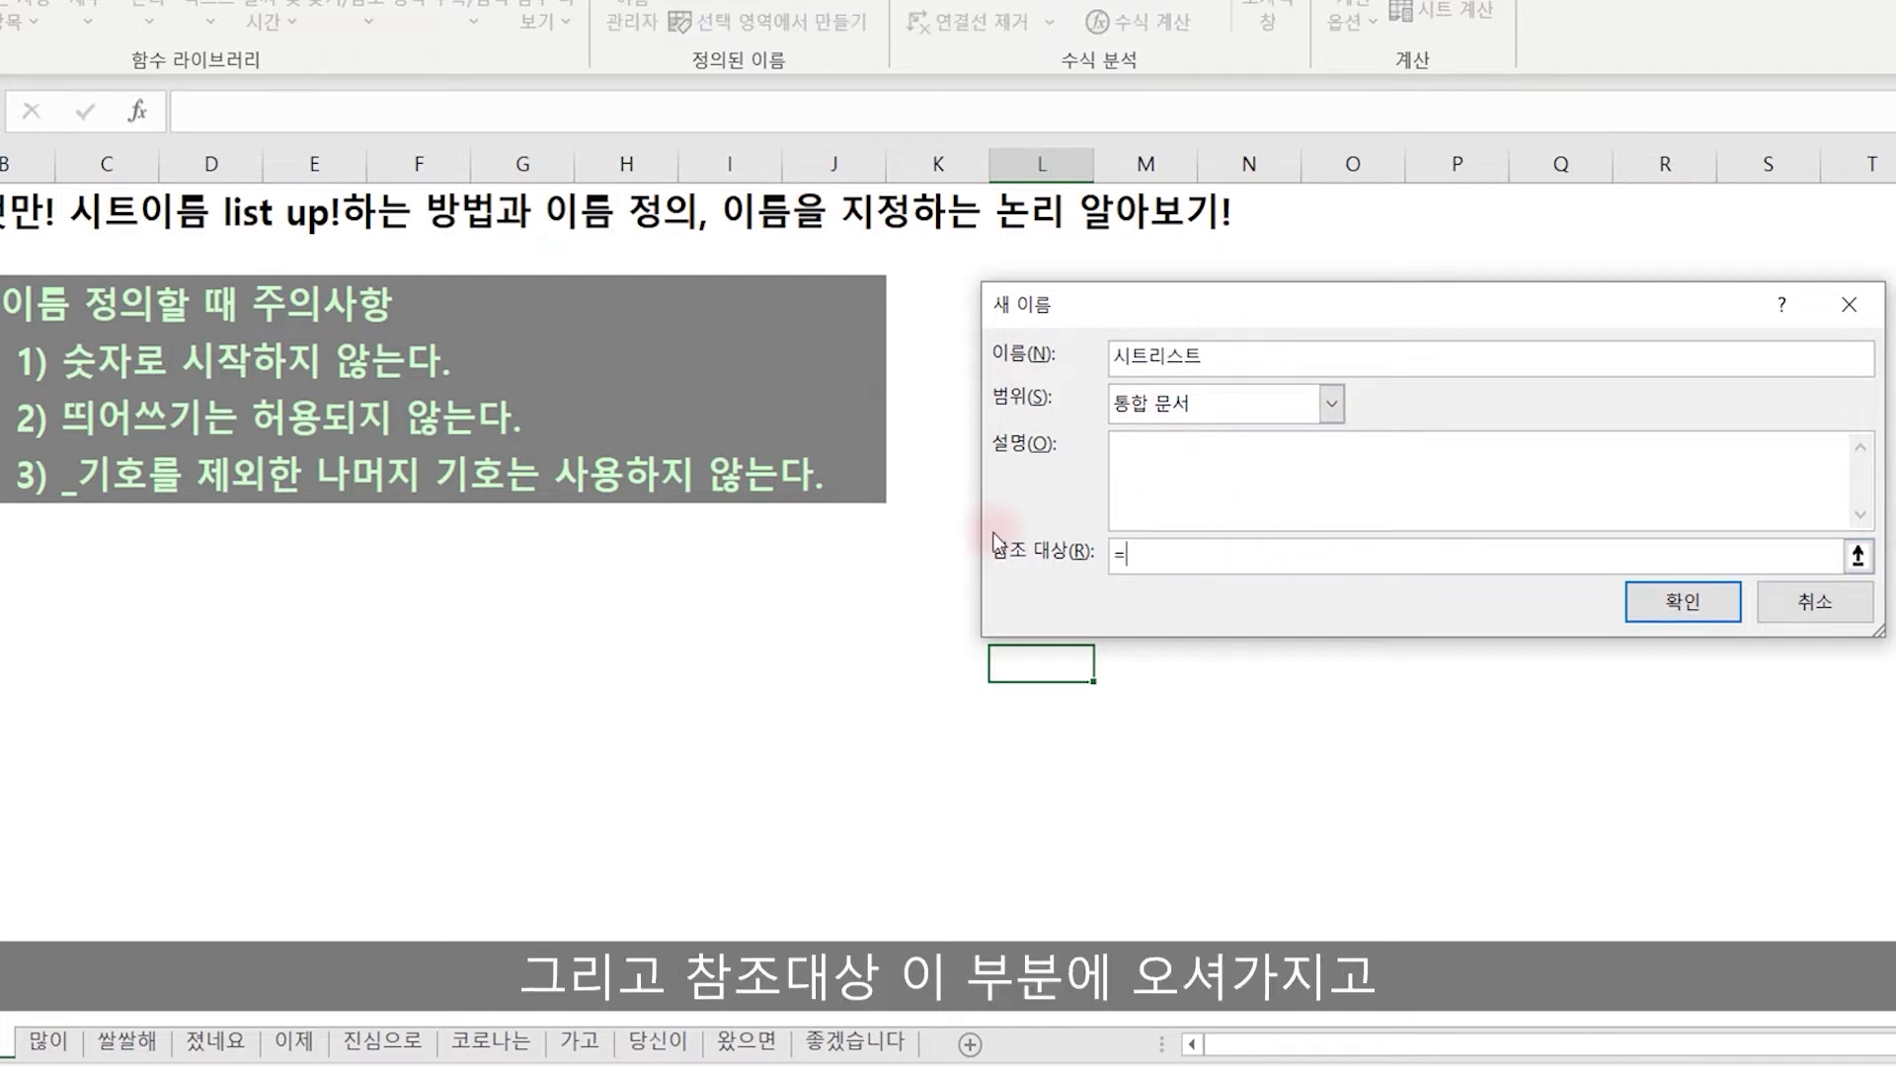
{"action": "type", "text": "get."}
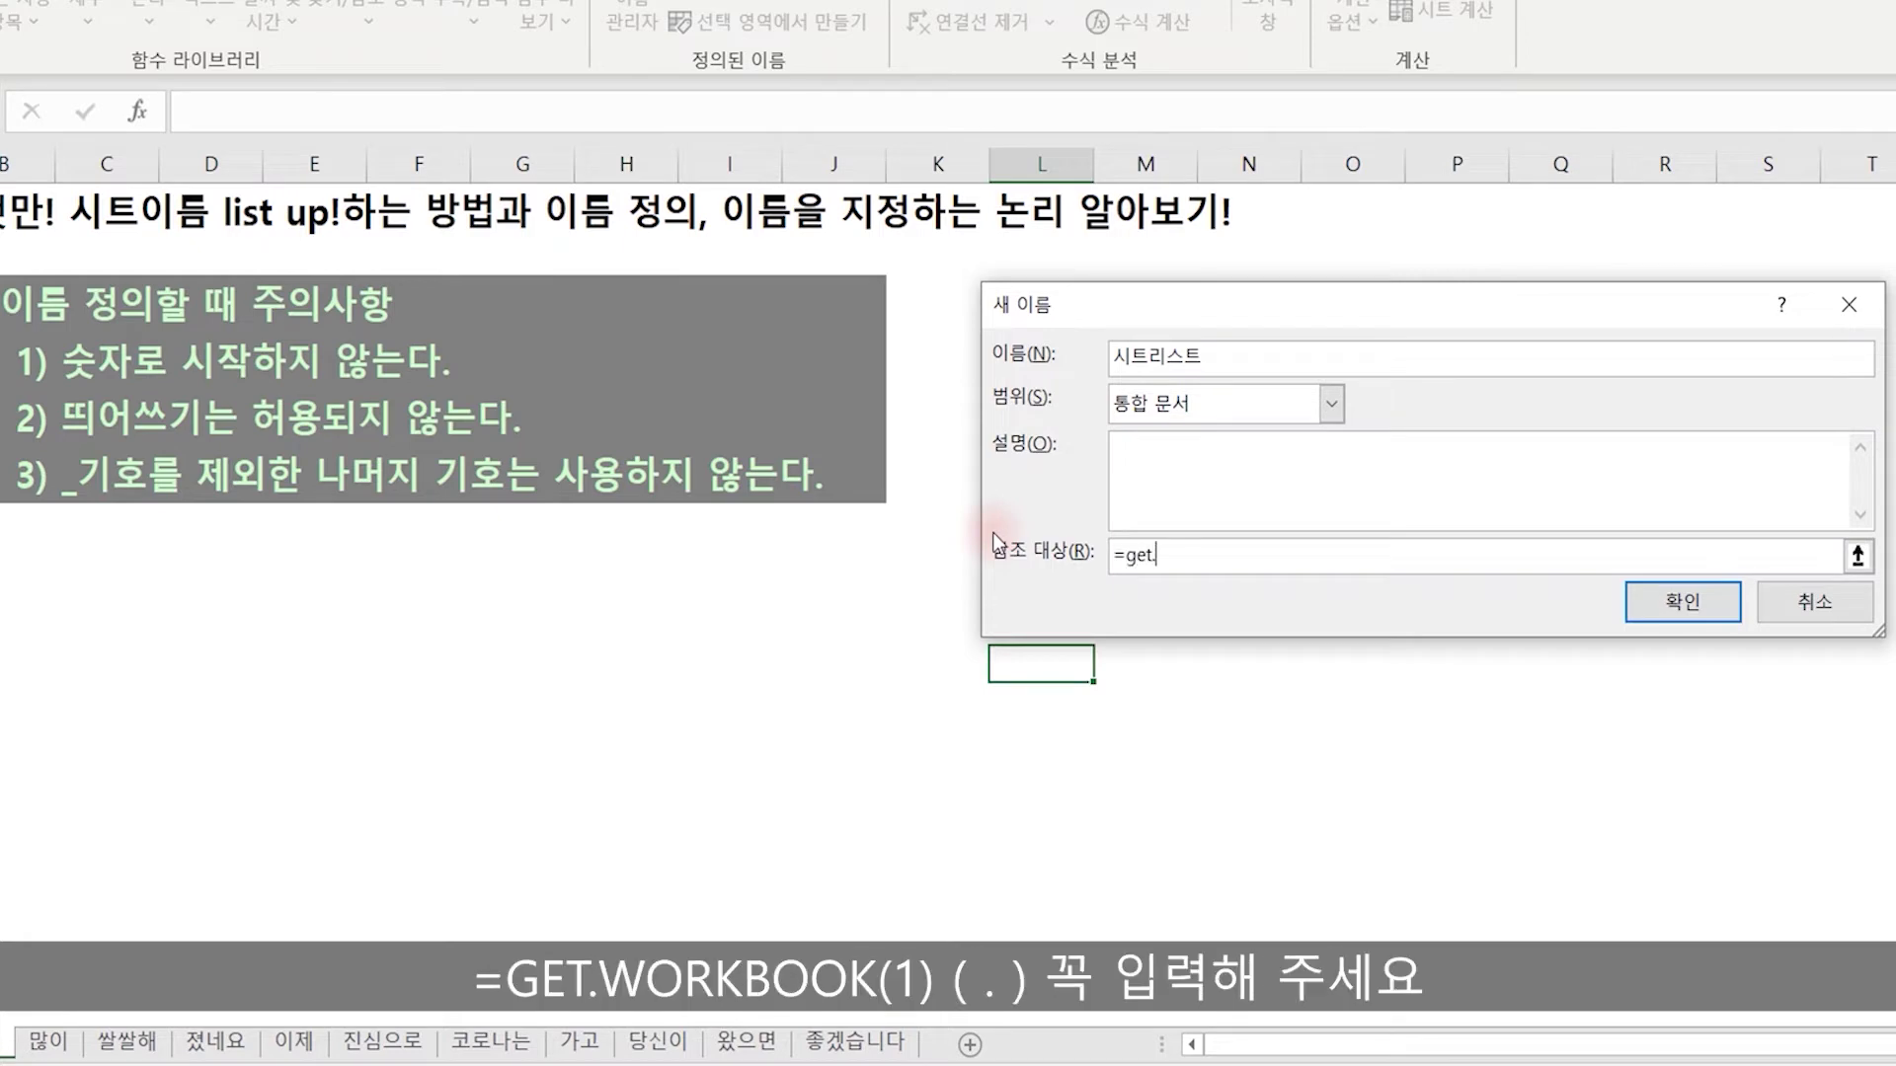
{"action": "type", "text": "work"}
{"action": "type", "text": "book"}
{"action": "type", "text": "(1"}
{"action": "type", "text": ")"}
{"action": "left_click", "coordinate": [1679, 606]}
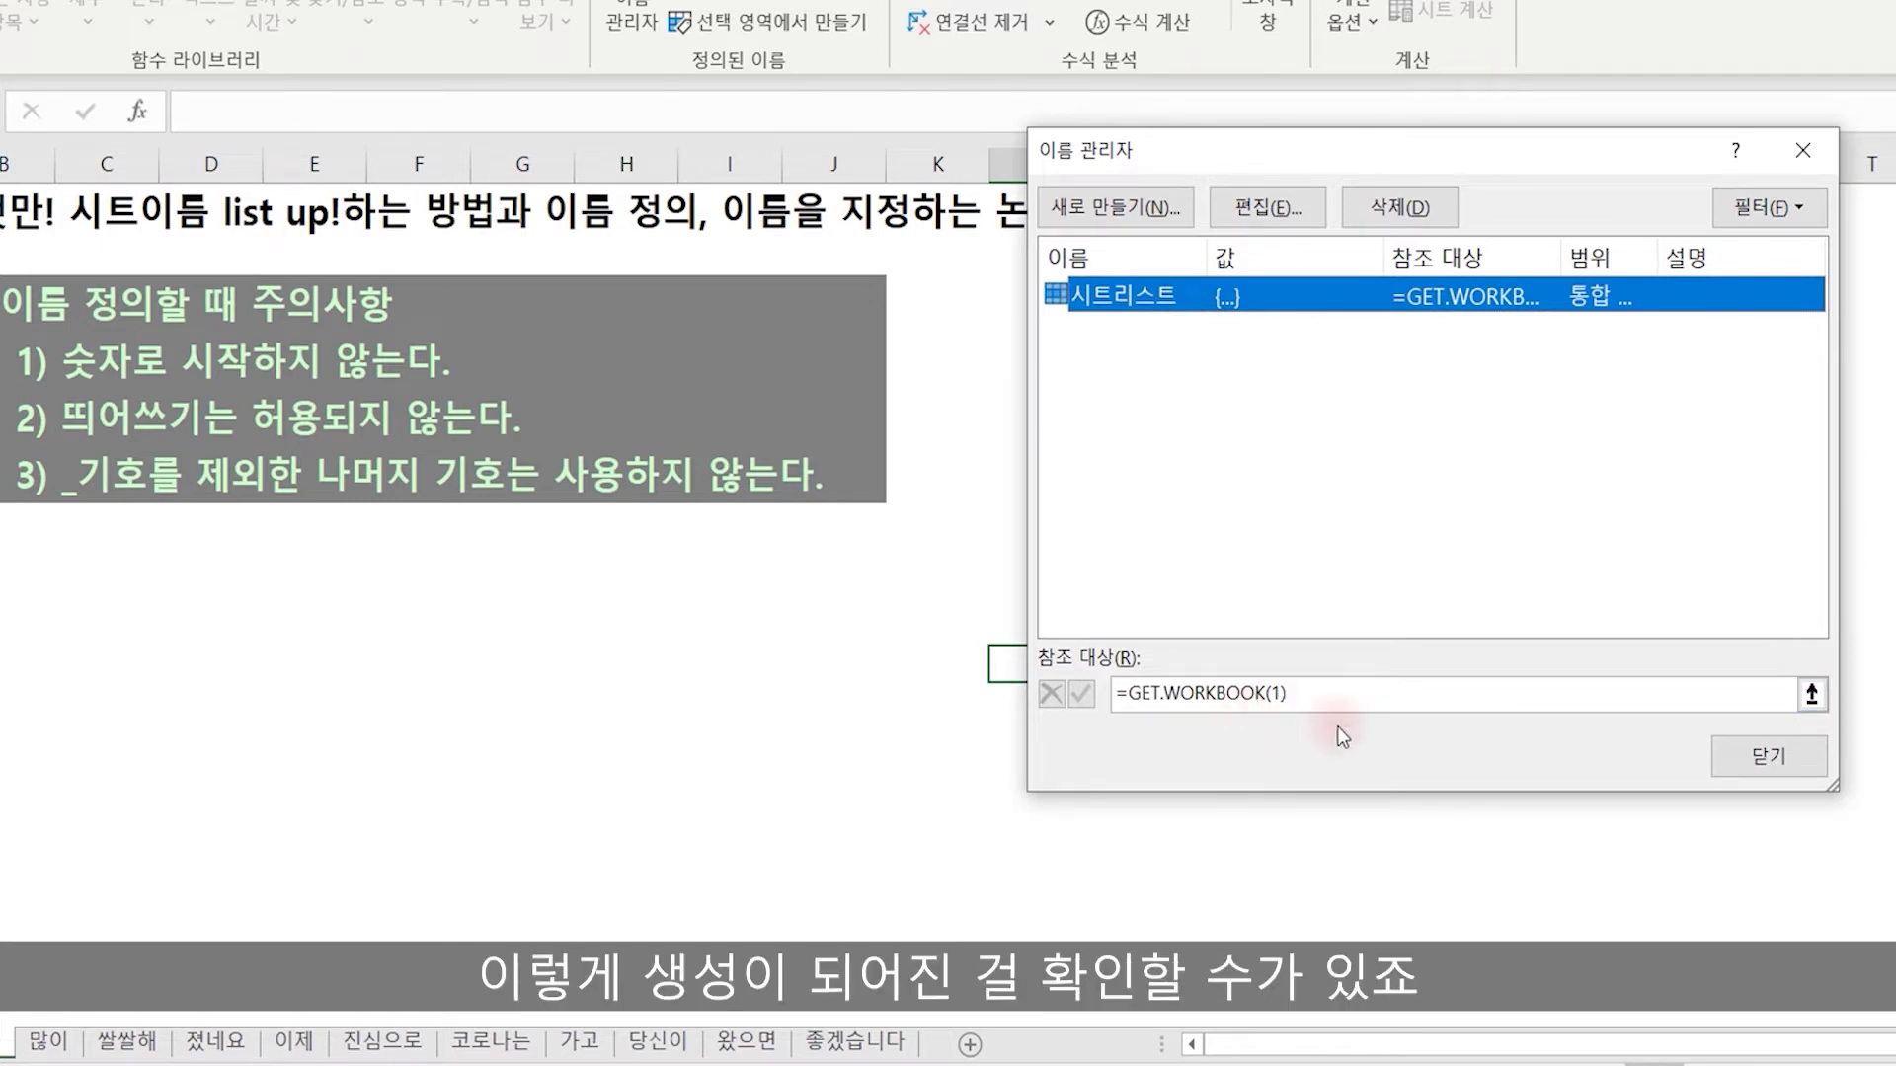
{"action": "left_click", "coordinate": [1737, 759]}
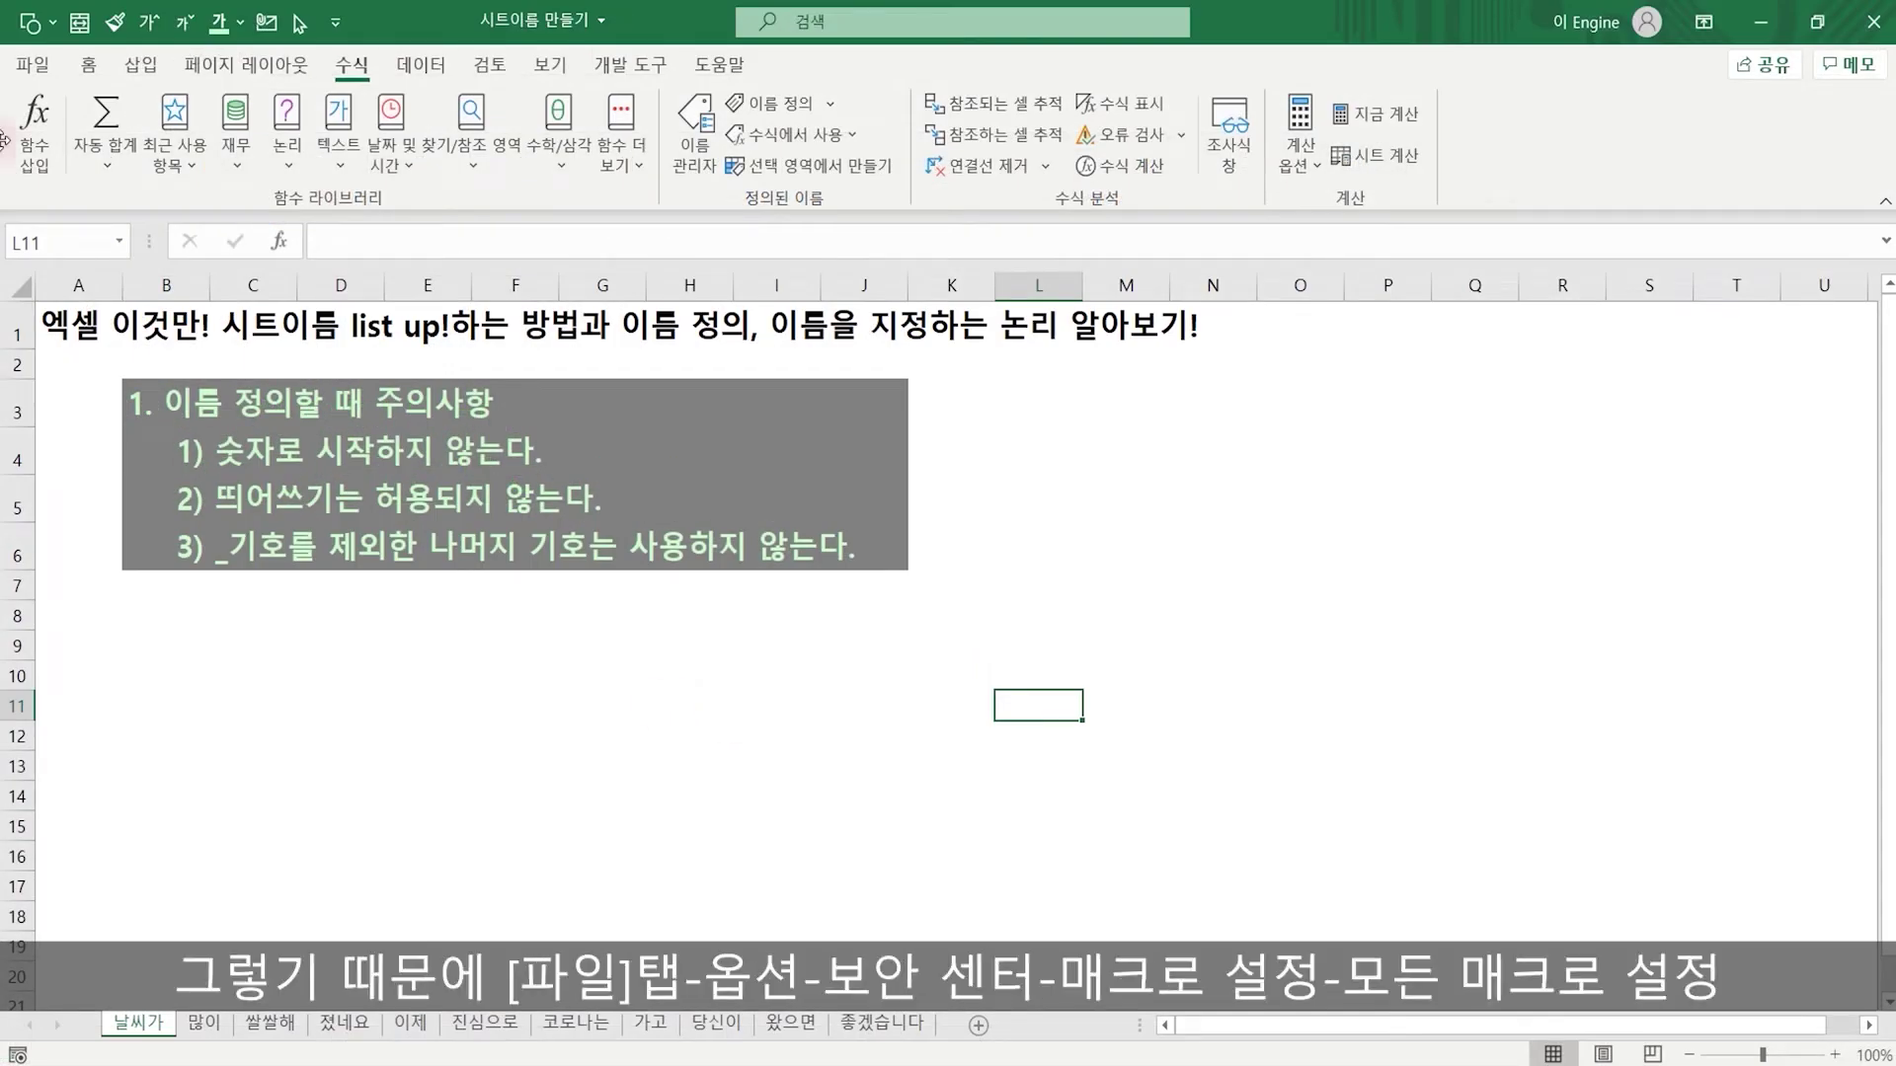
Choose 모든 매크로 포함 in the Trust Center macro settings and close Excel Options.
{"action": "left_click", "coordinate": [26, 67]}
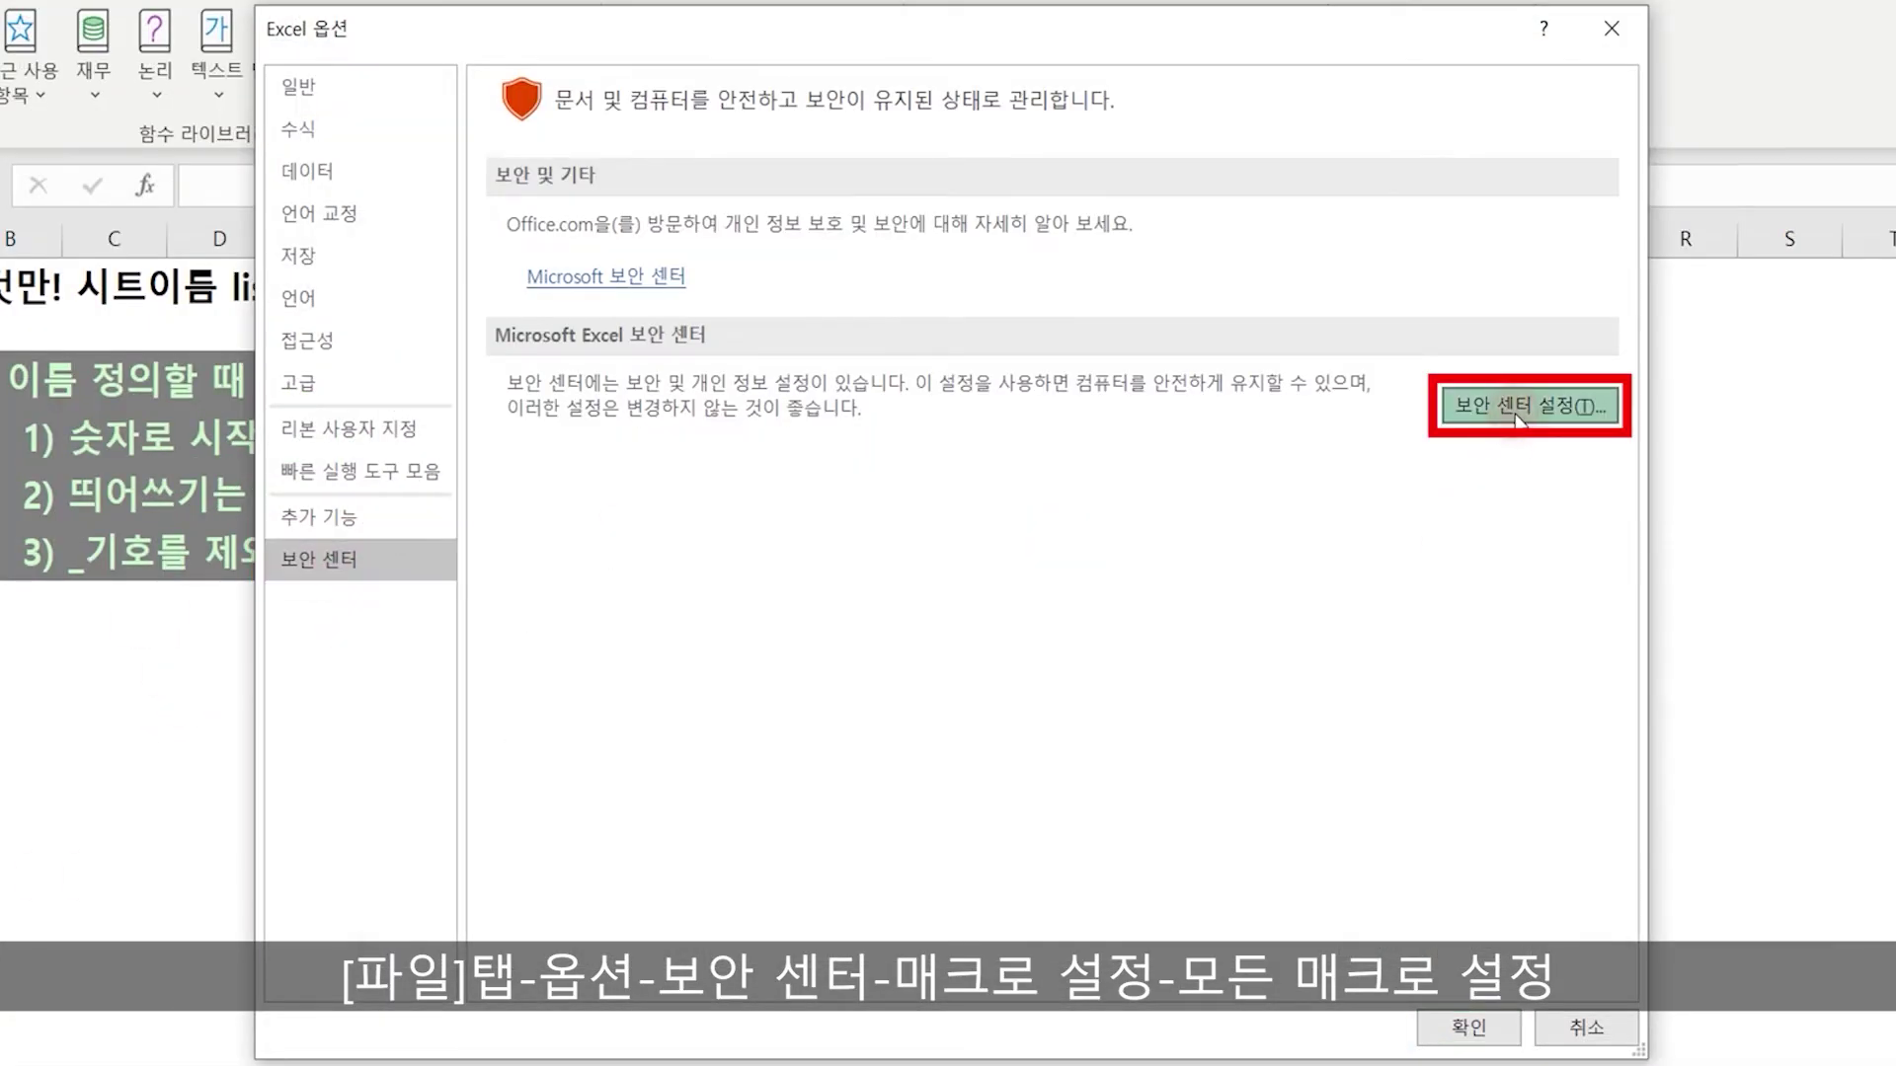
{"action": "left_click", "coordinate": [1547, 435]}
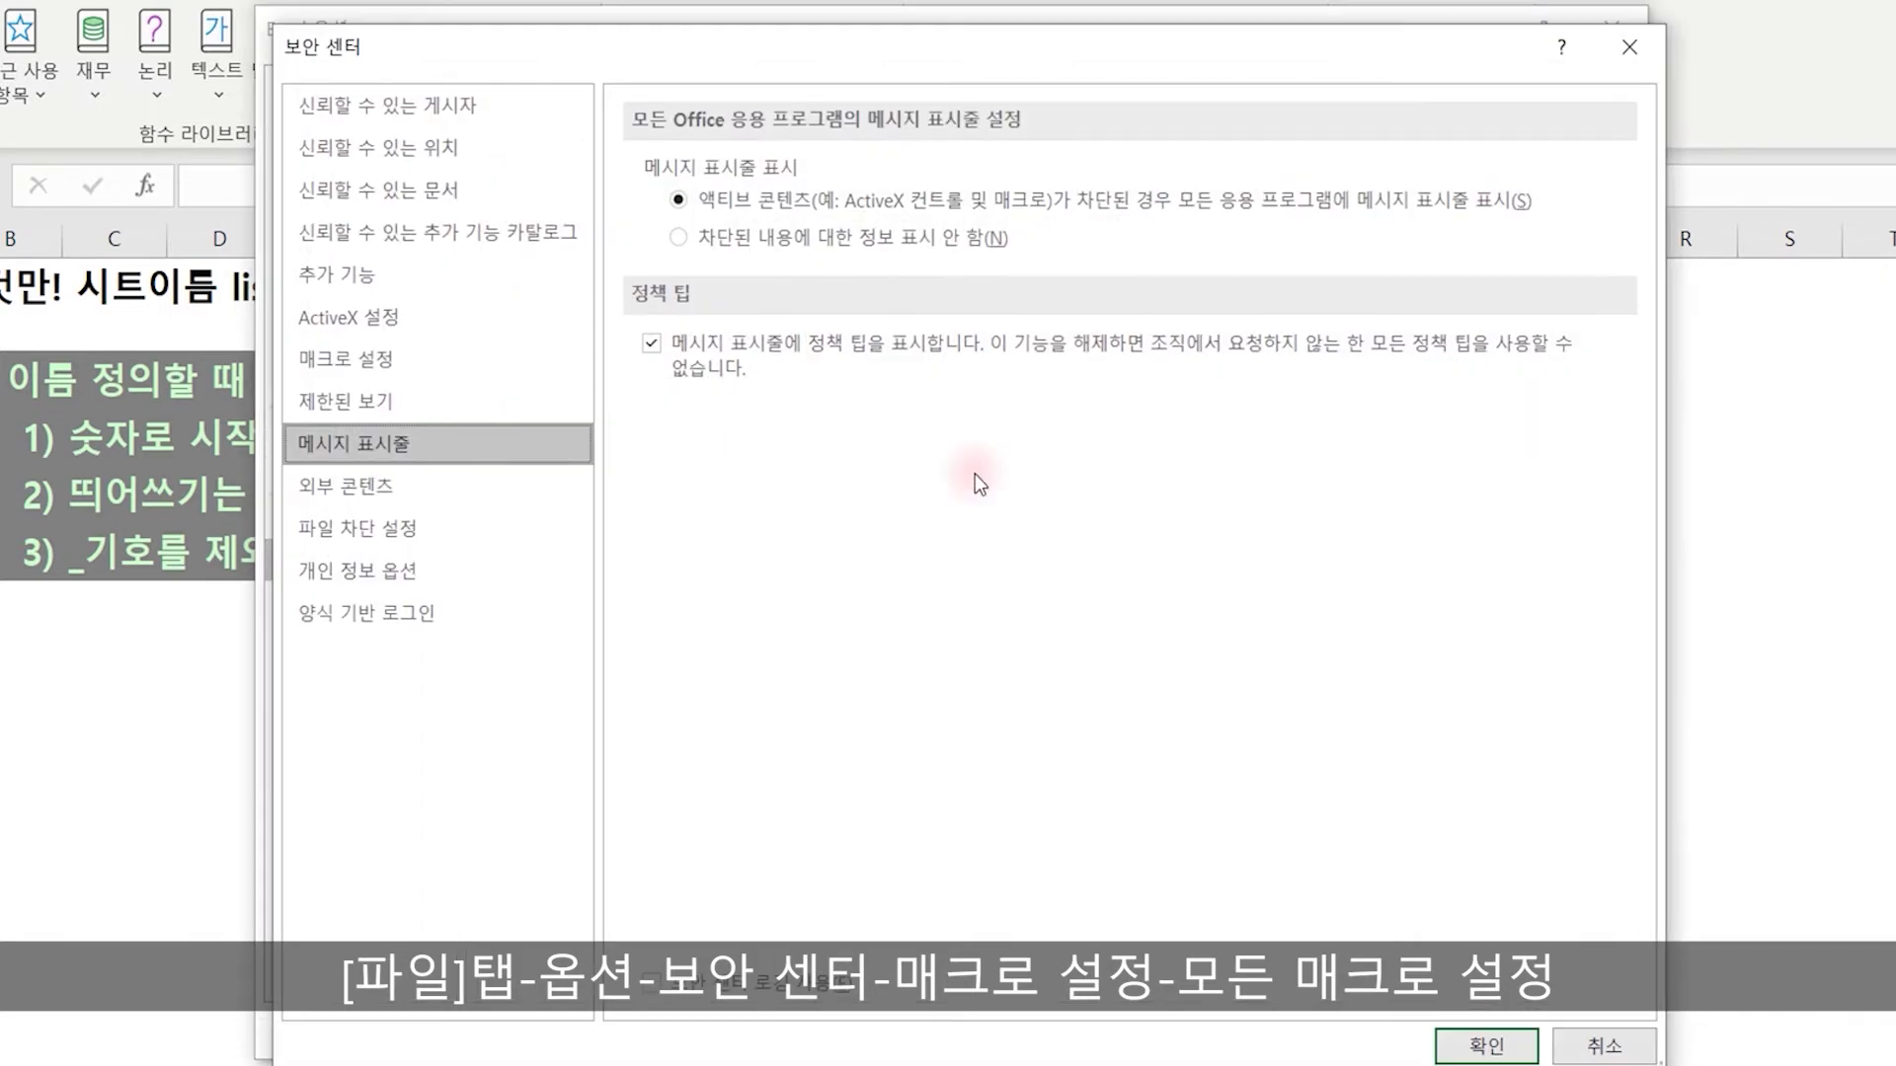
{"action": "left_click", "coordinate": [363, 373]}
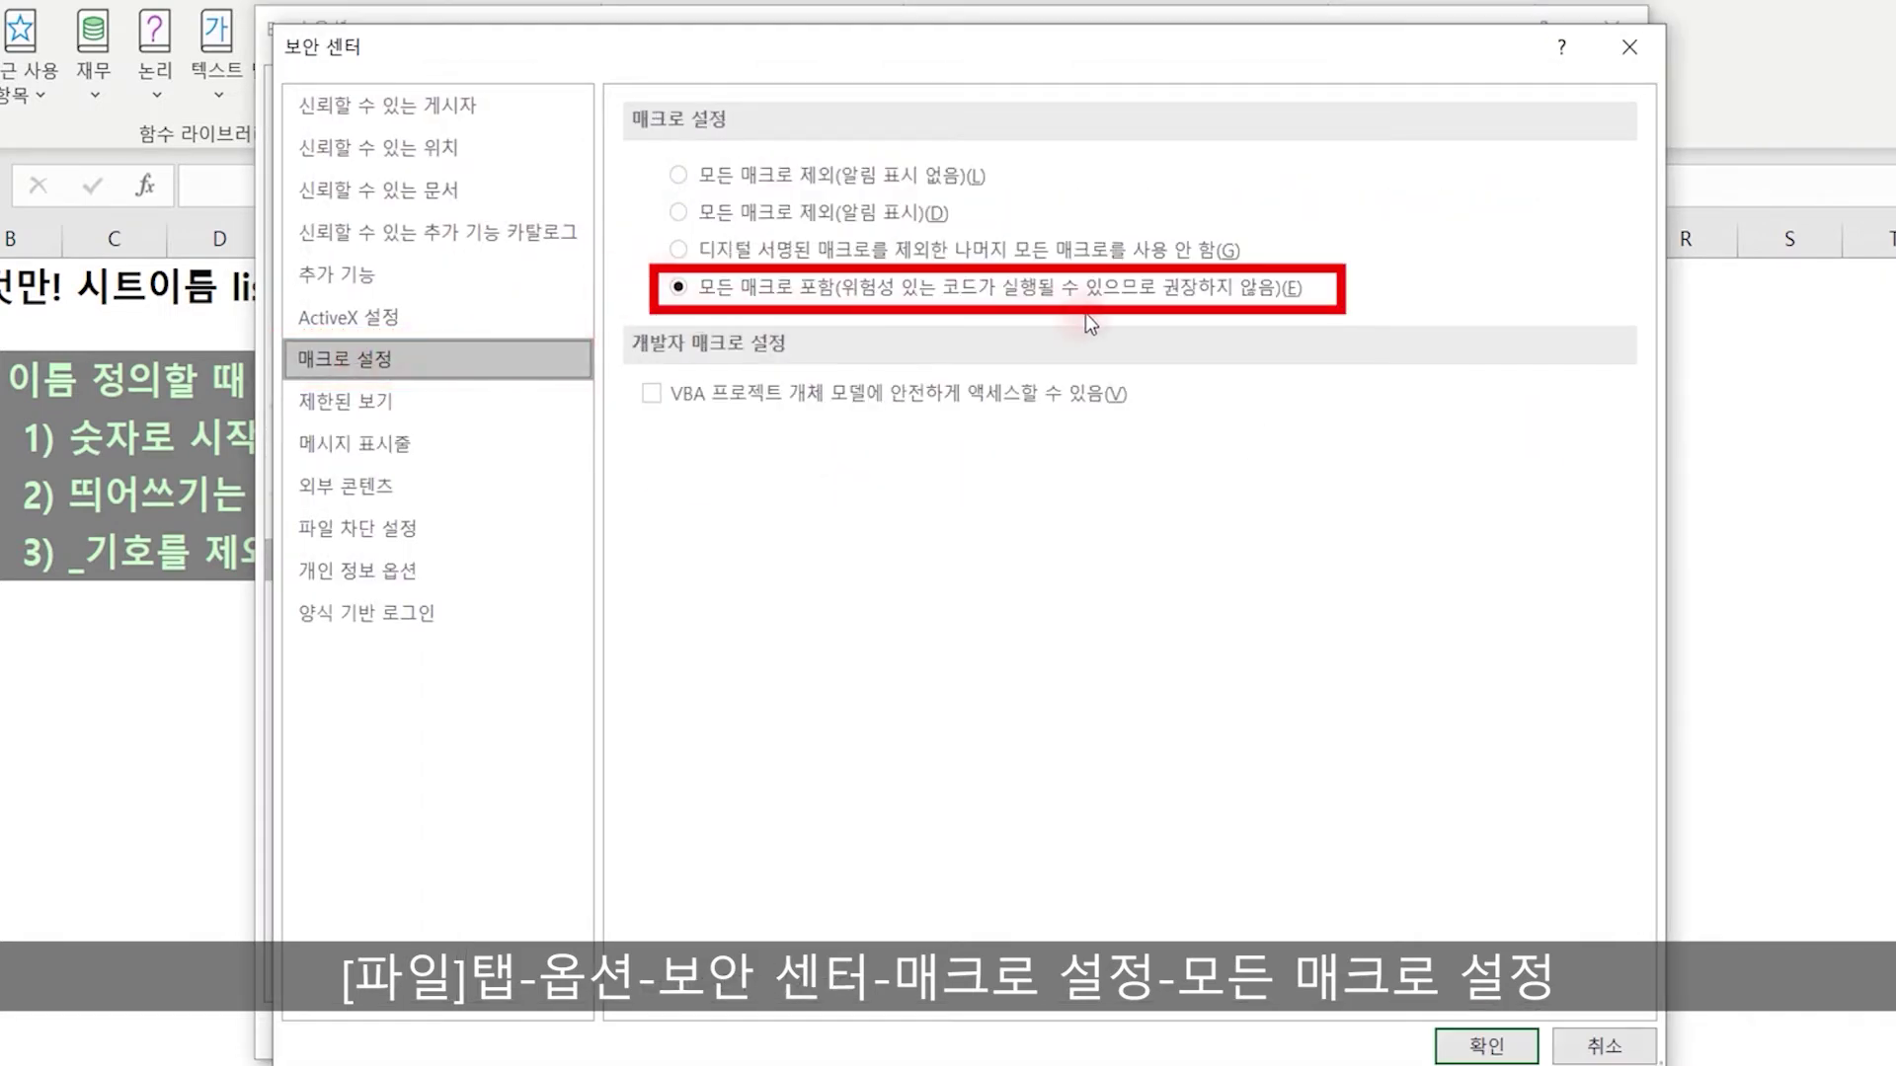
{"action": "left_click", "coordinate": [1501, 1042]}
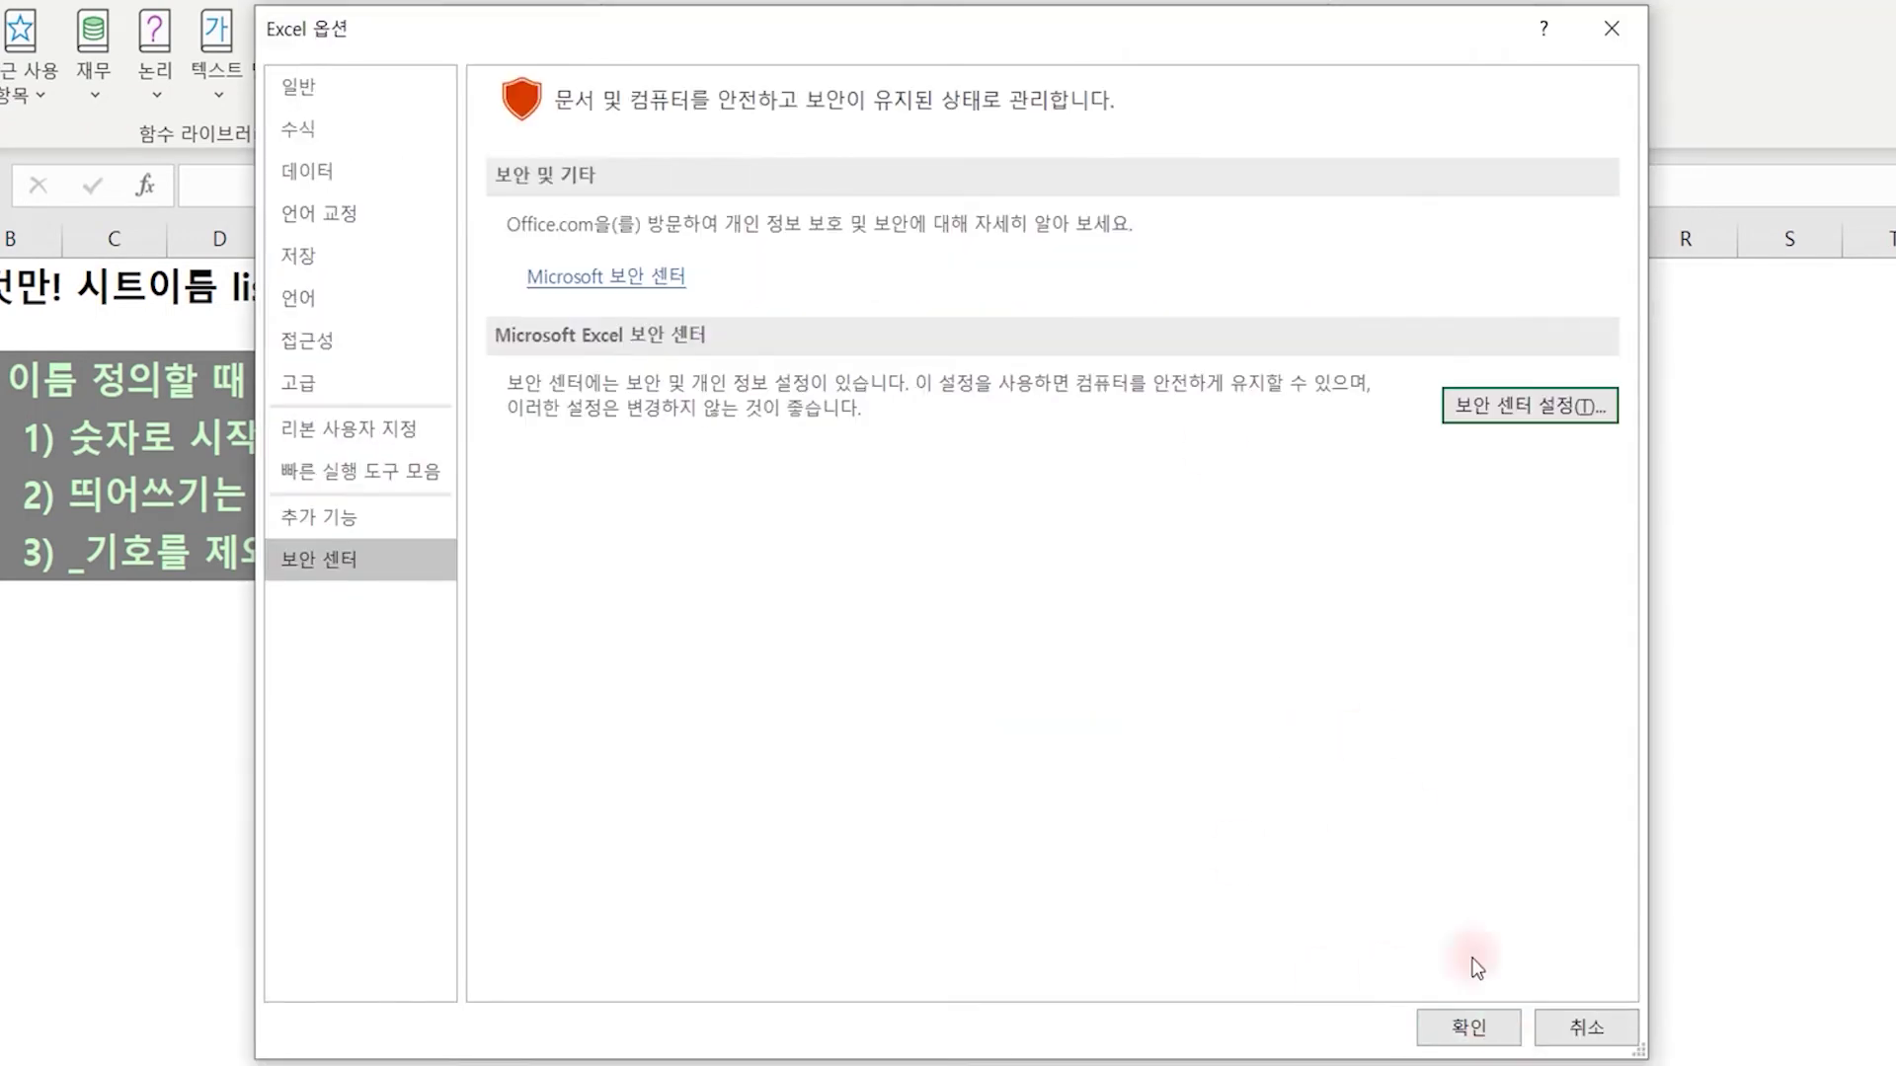
{"action": "left_click", "coordinate": [1459, 1038]}
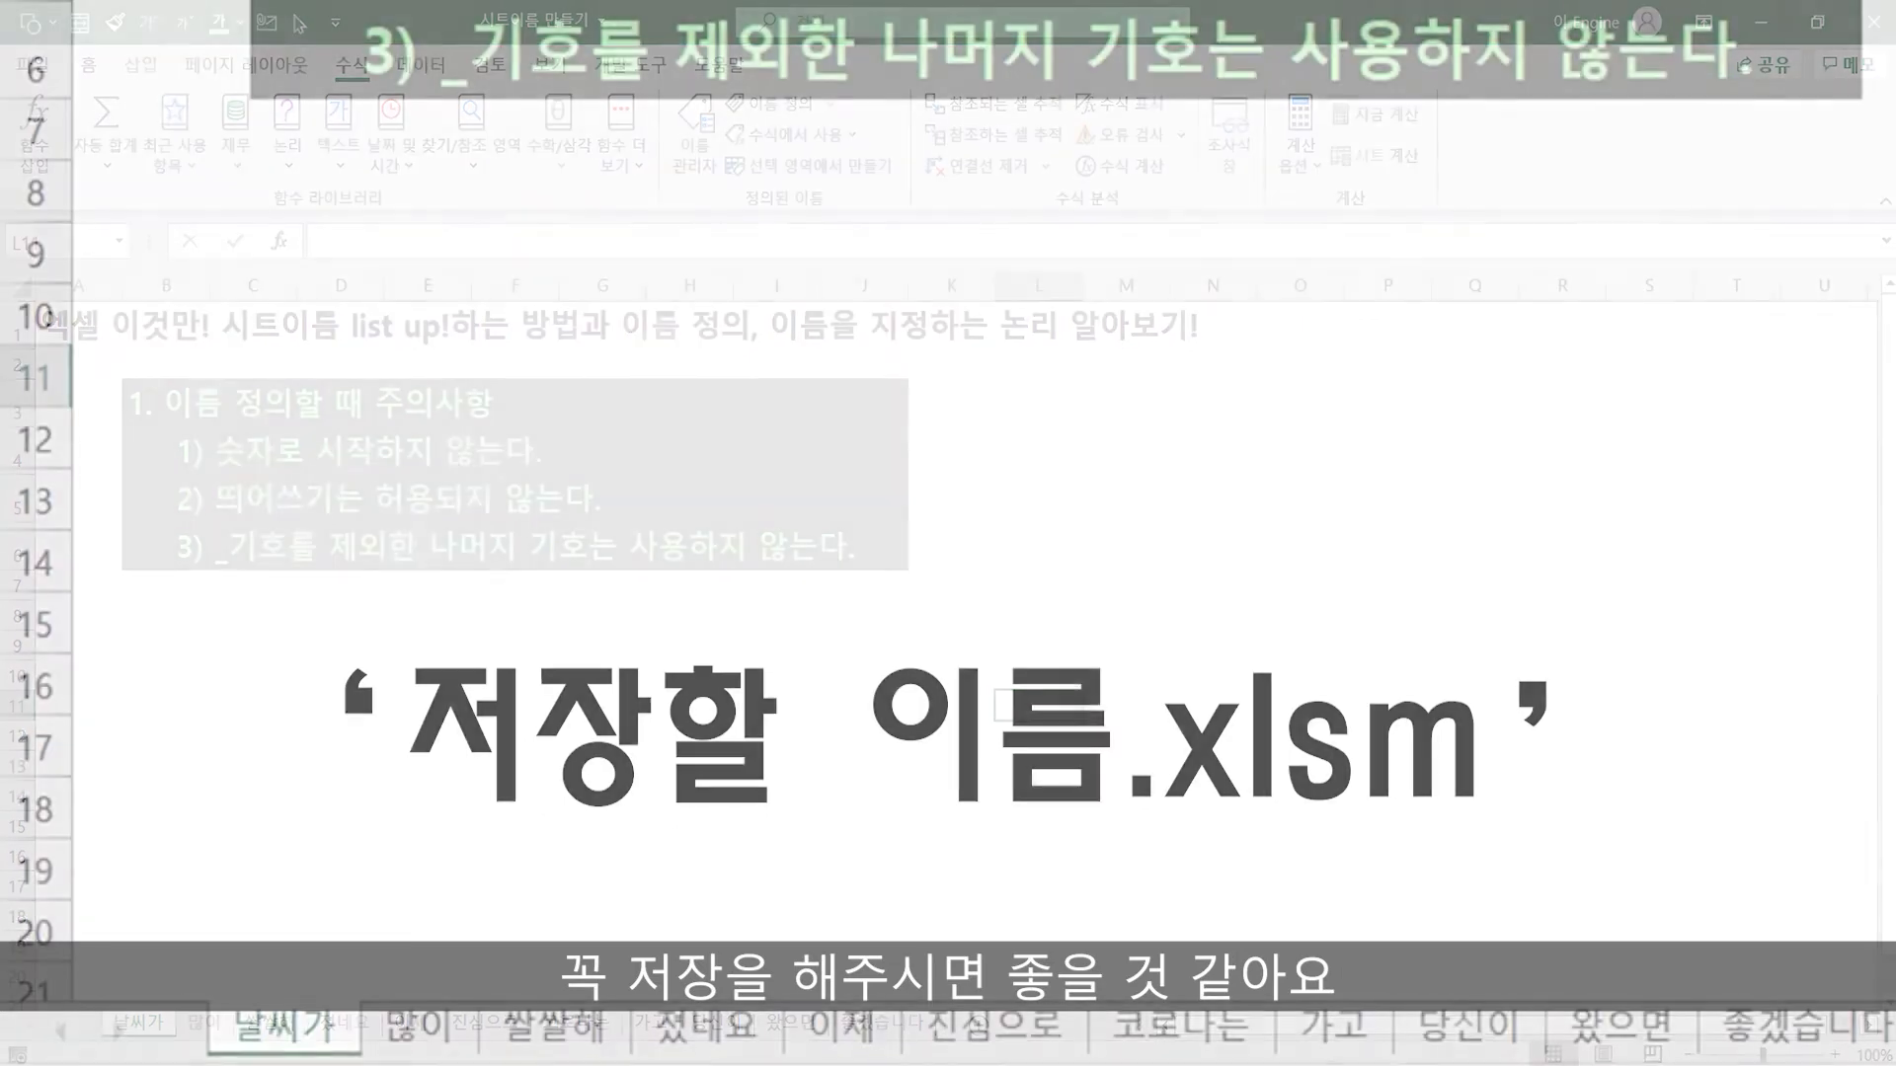
Enter =INDEX(시트리스트,ROW()-8) in B9, picking 시트리스트 from the name suggestions.
{"action": "left_click", "coordinate": [413, 263]}
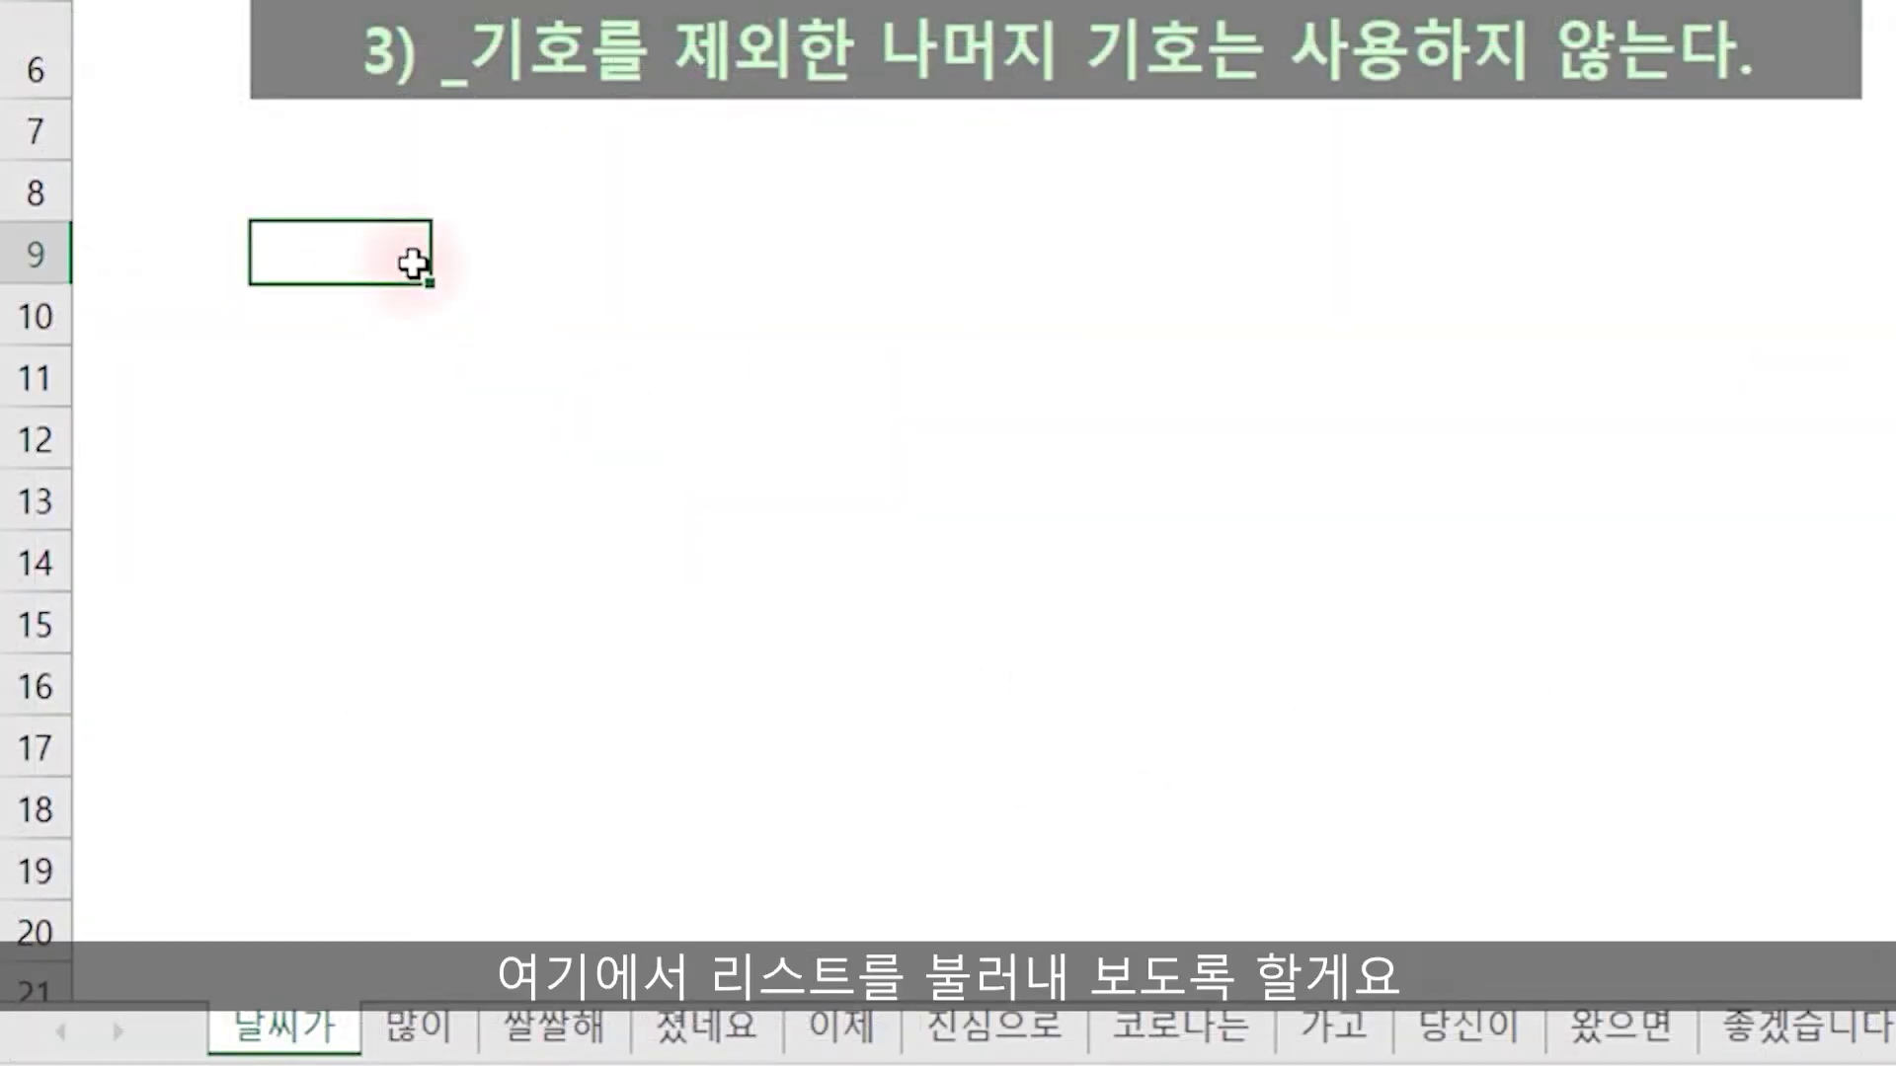
{"action": "type", "text": "="}
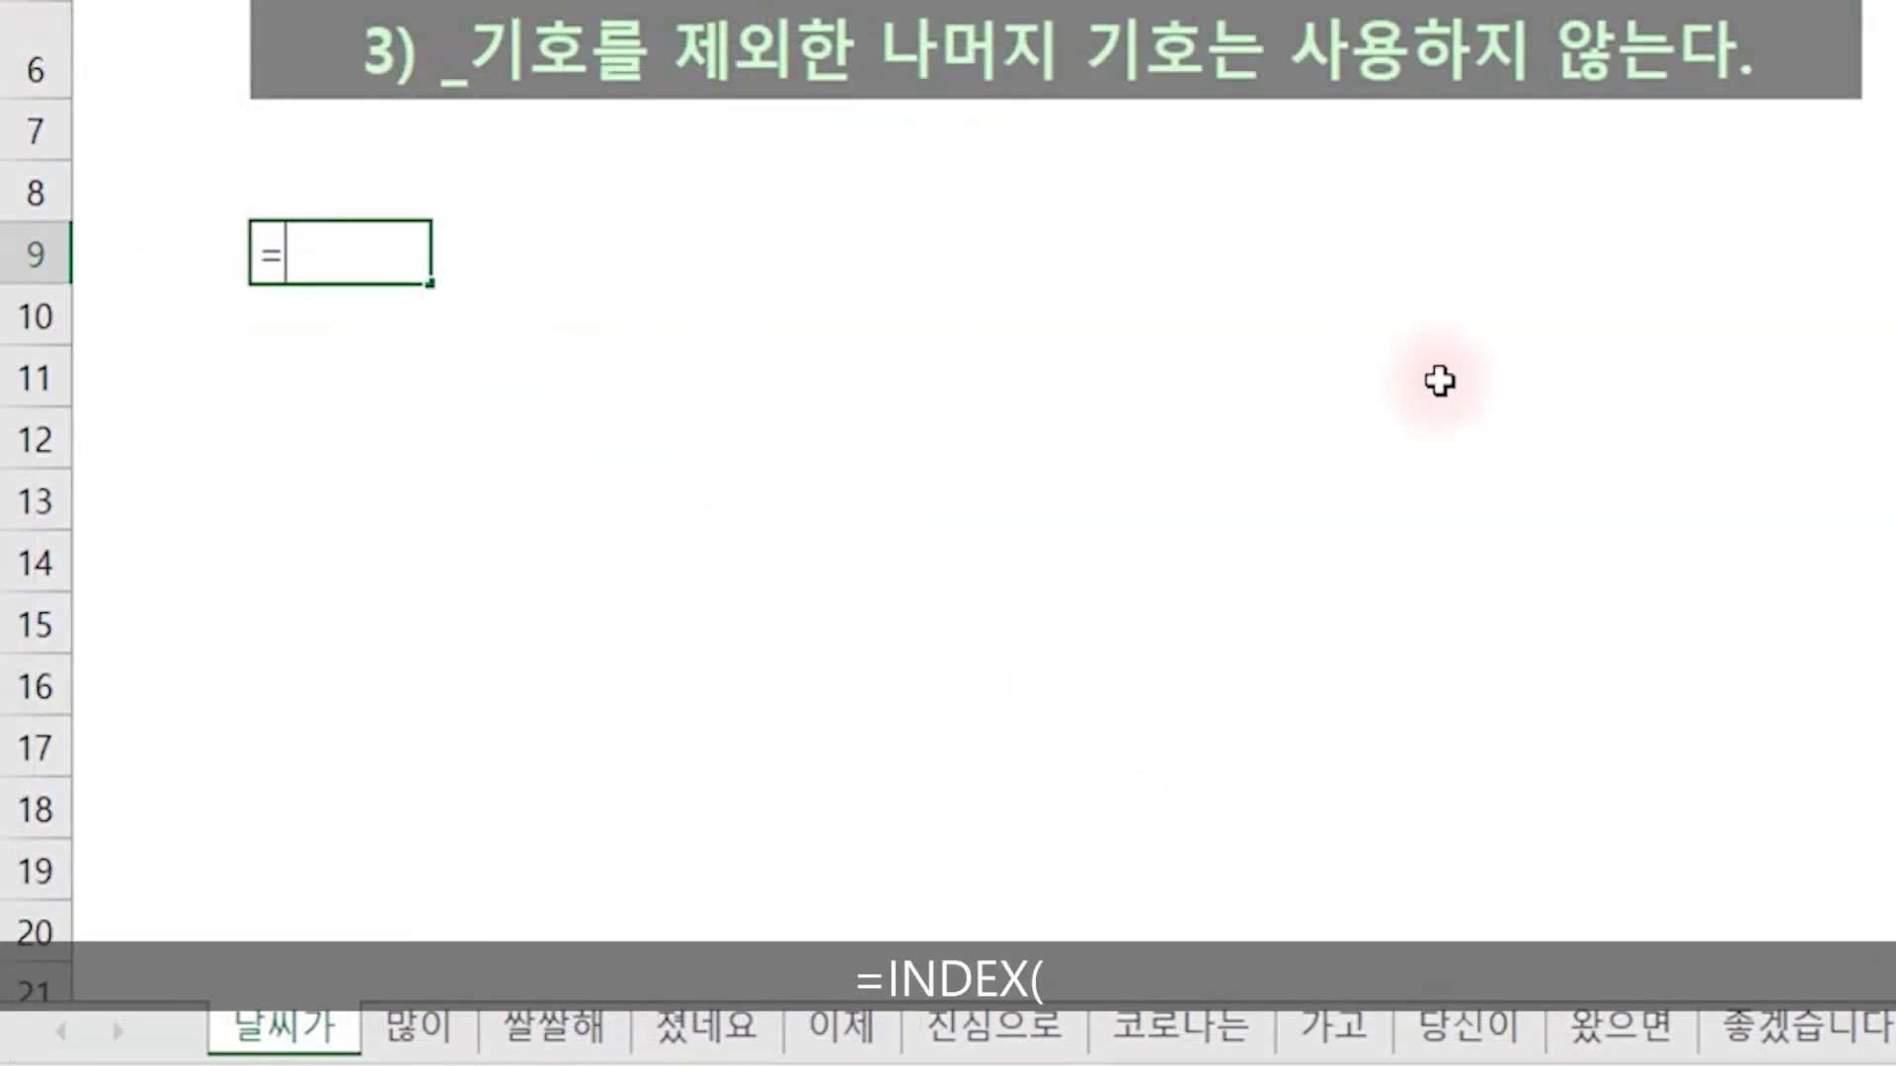
{"action": "type", "text": "index("}
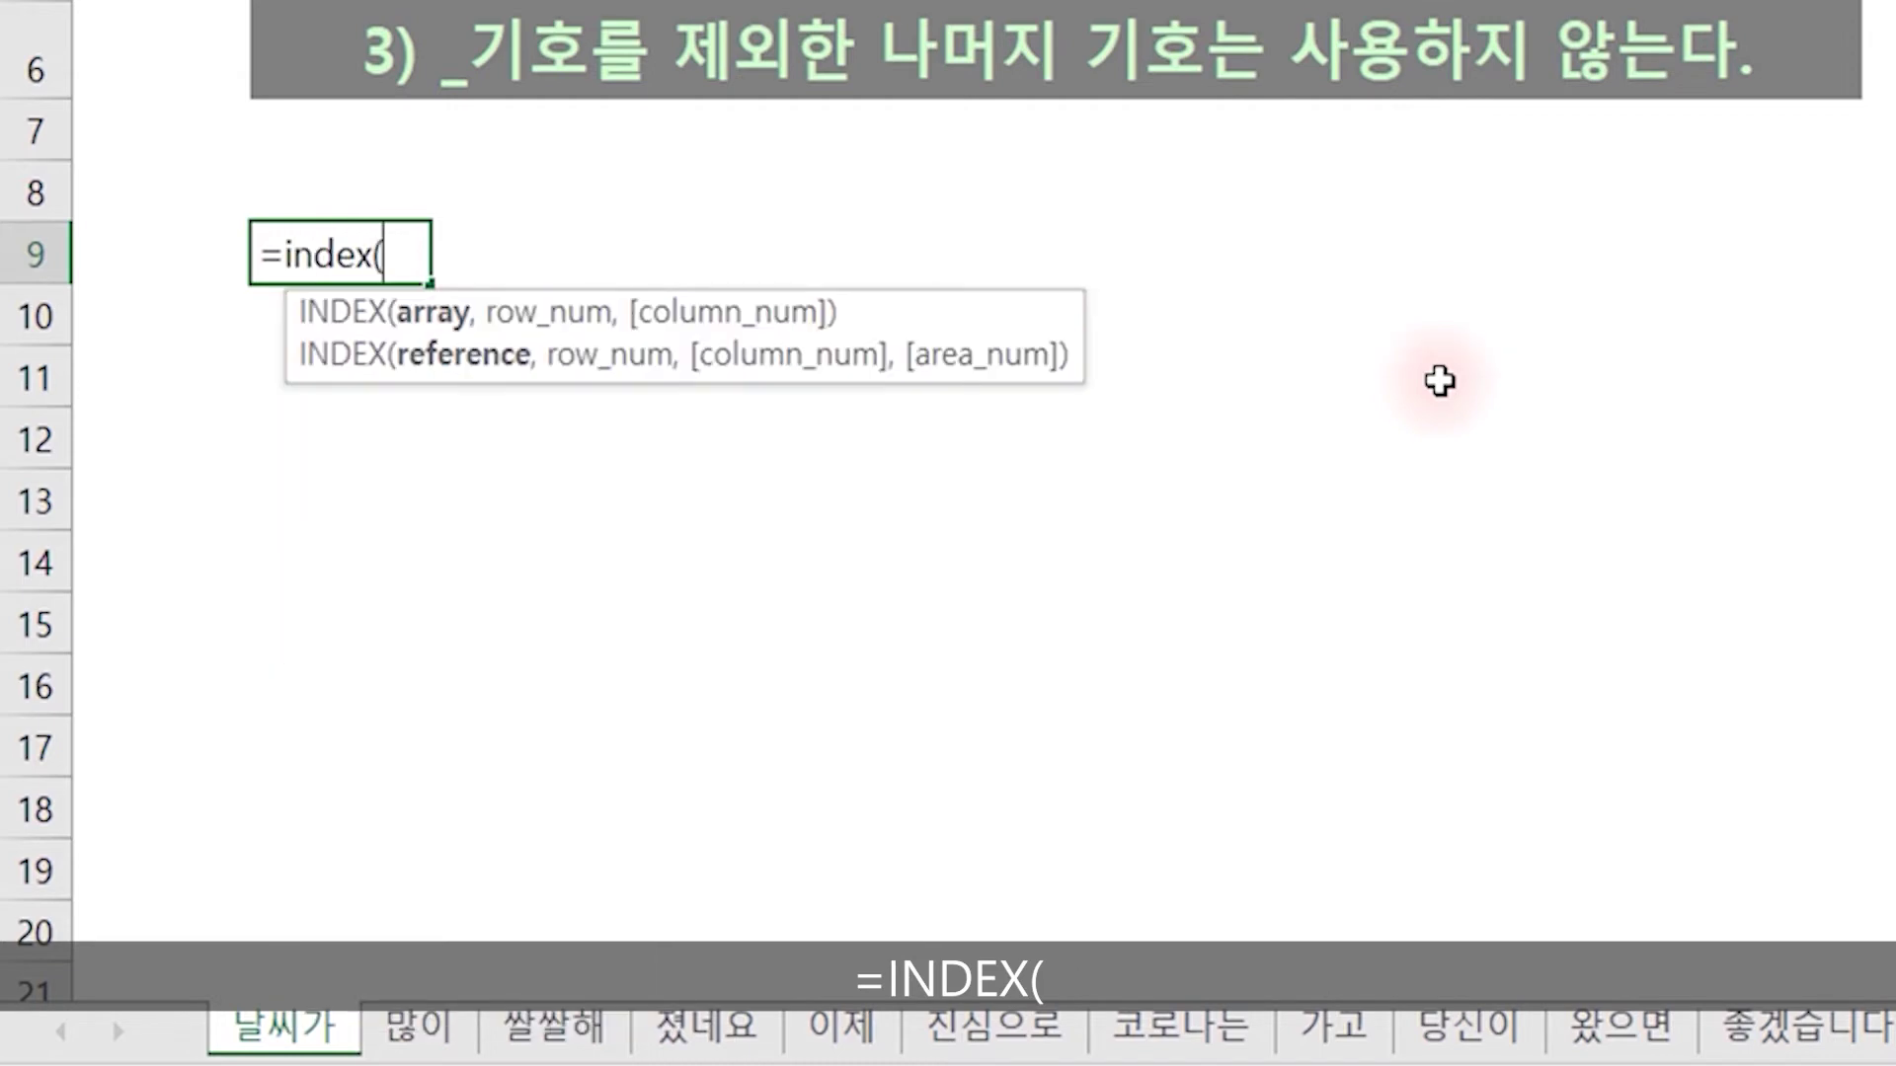
{"action": "type", "text": "시트리"}
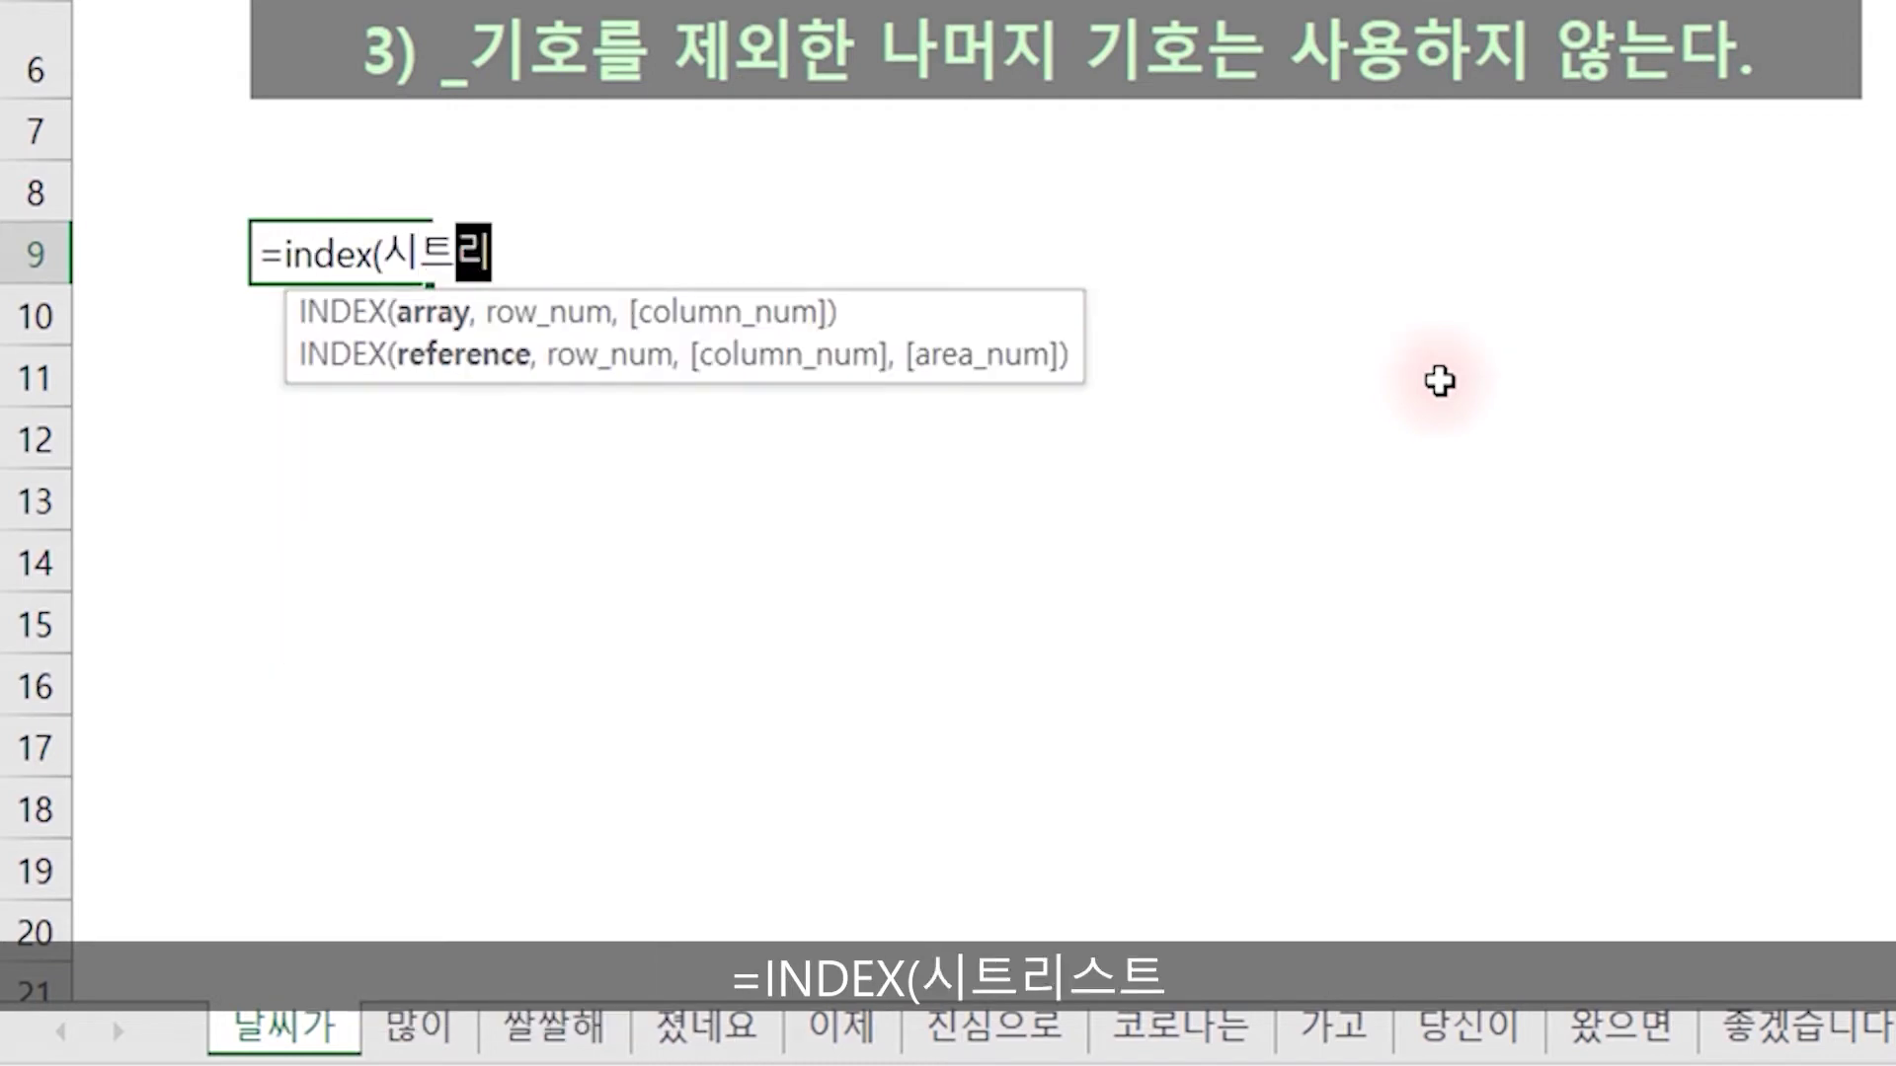
{"action": "type", "text": "스트"}
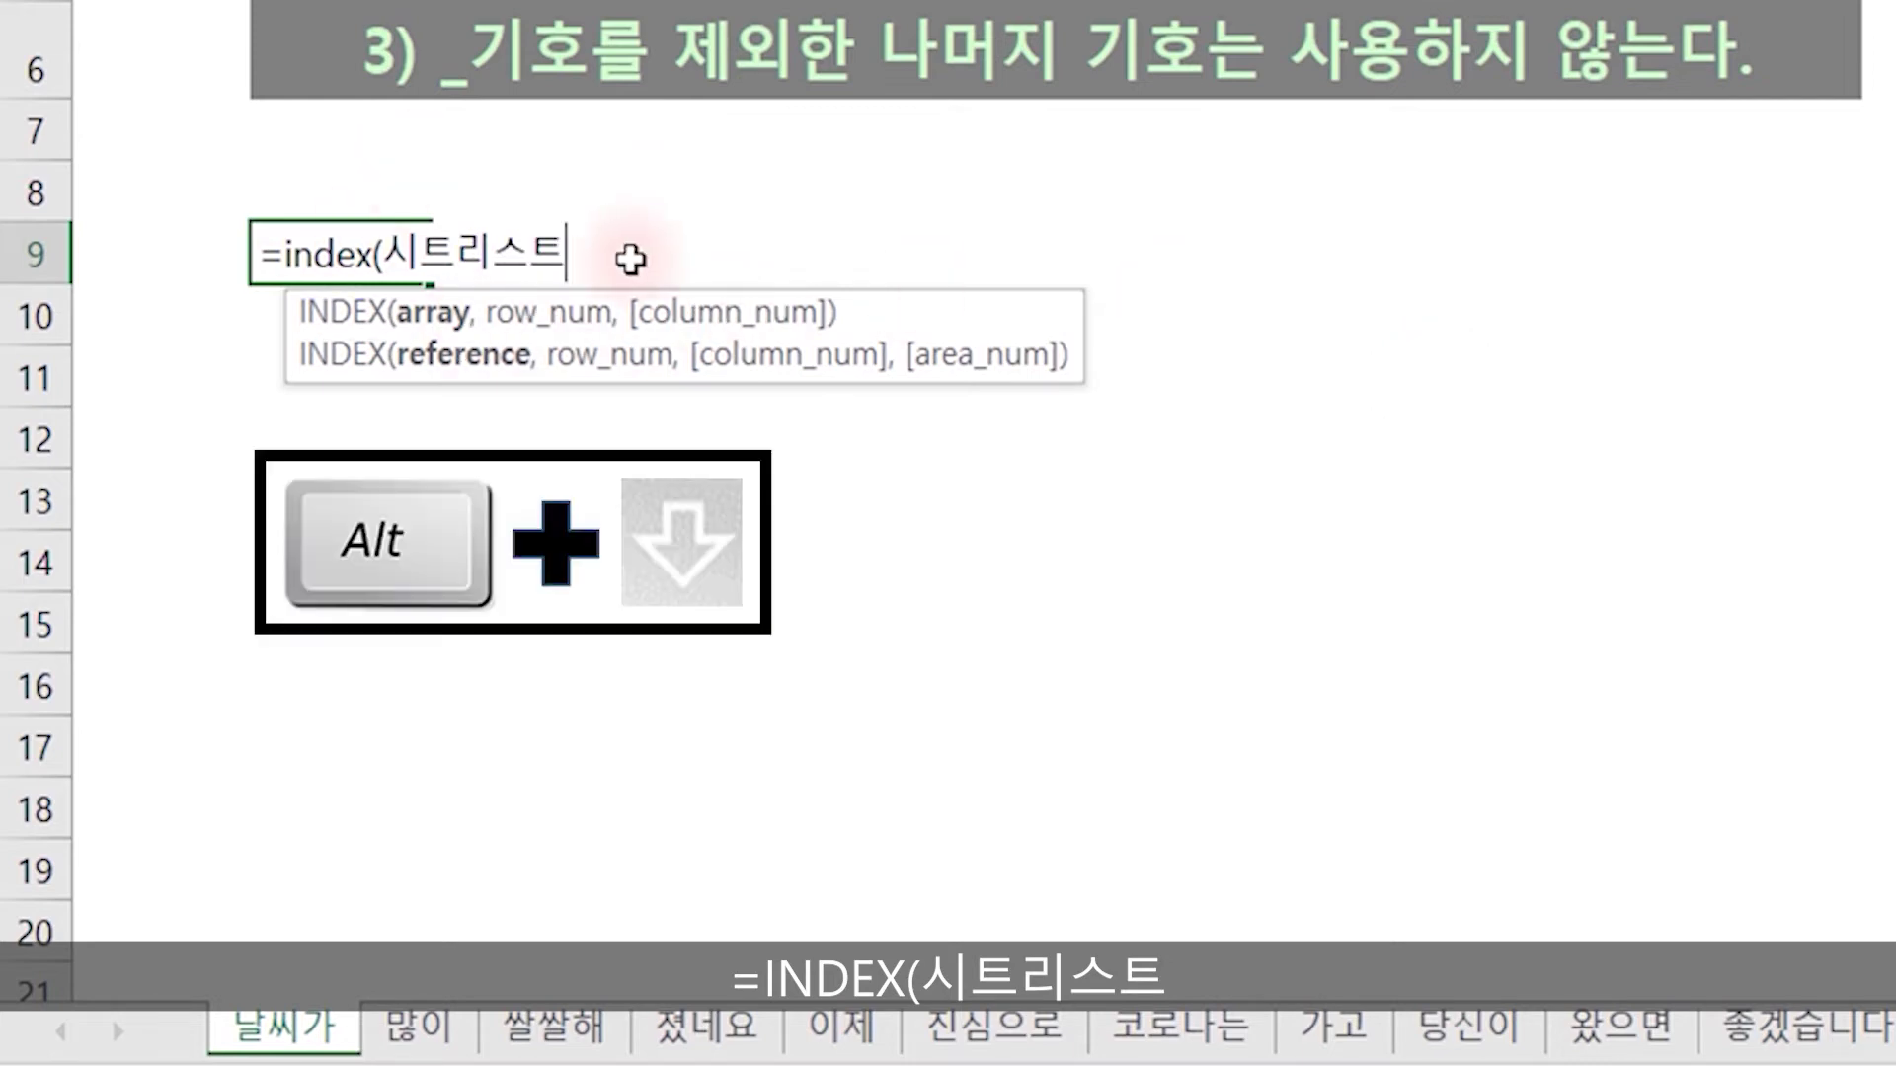
{"action": "key", "text": "alt+Down"}
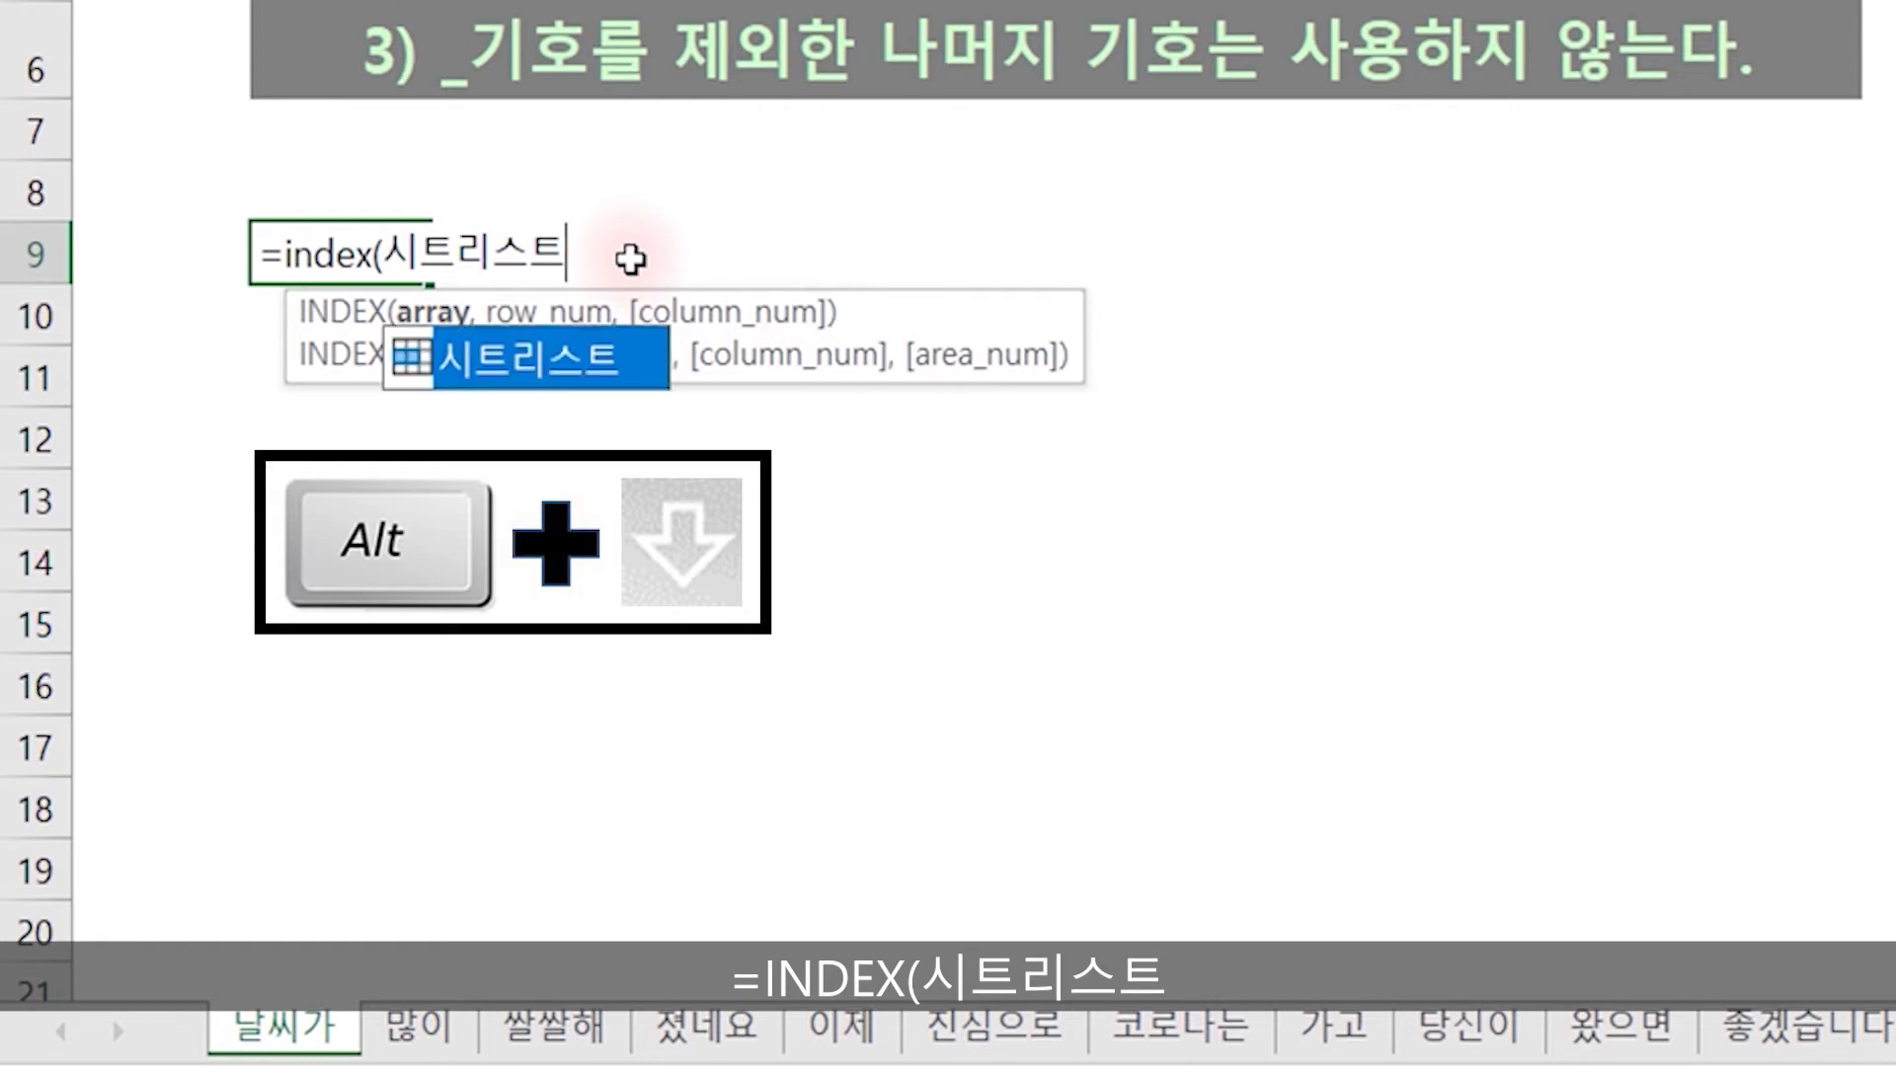
{"action": "double_click", "coordinate": [534, 362]}
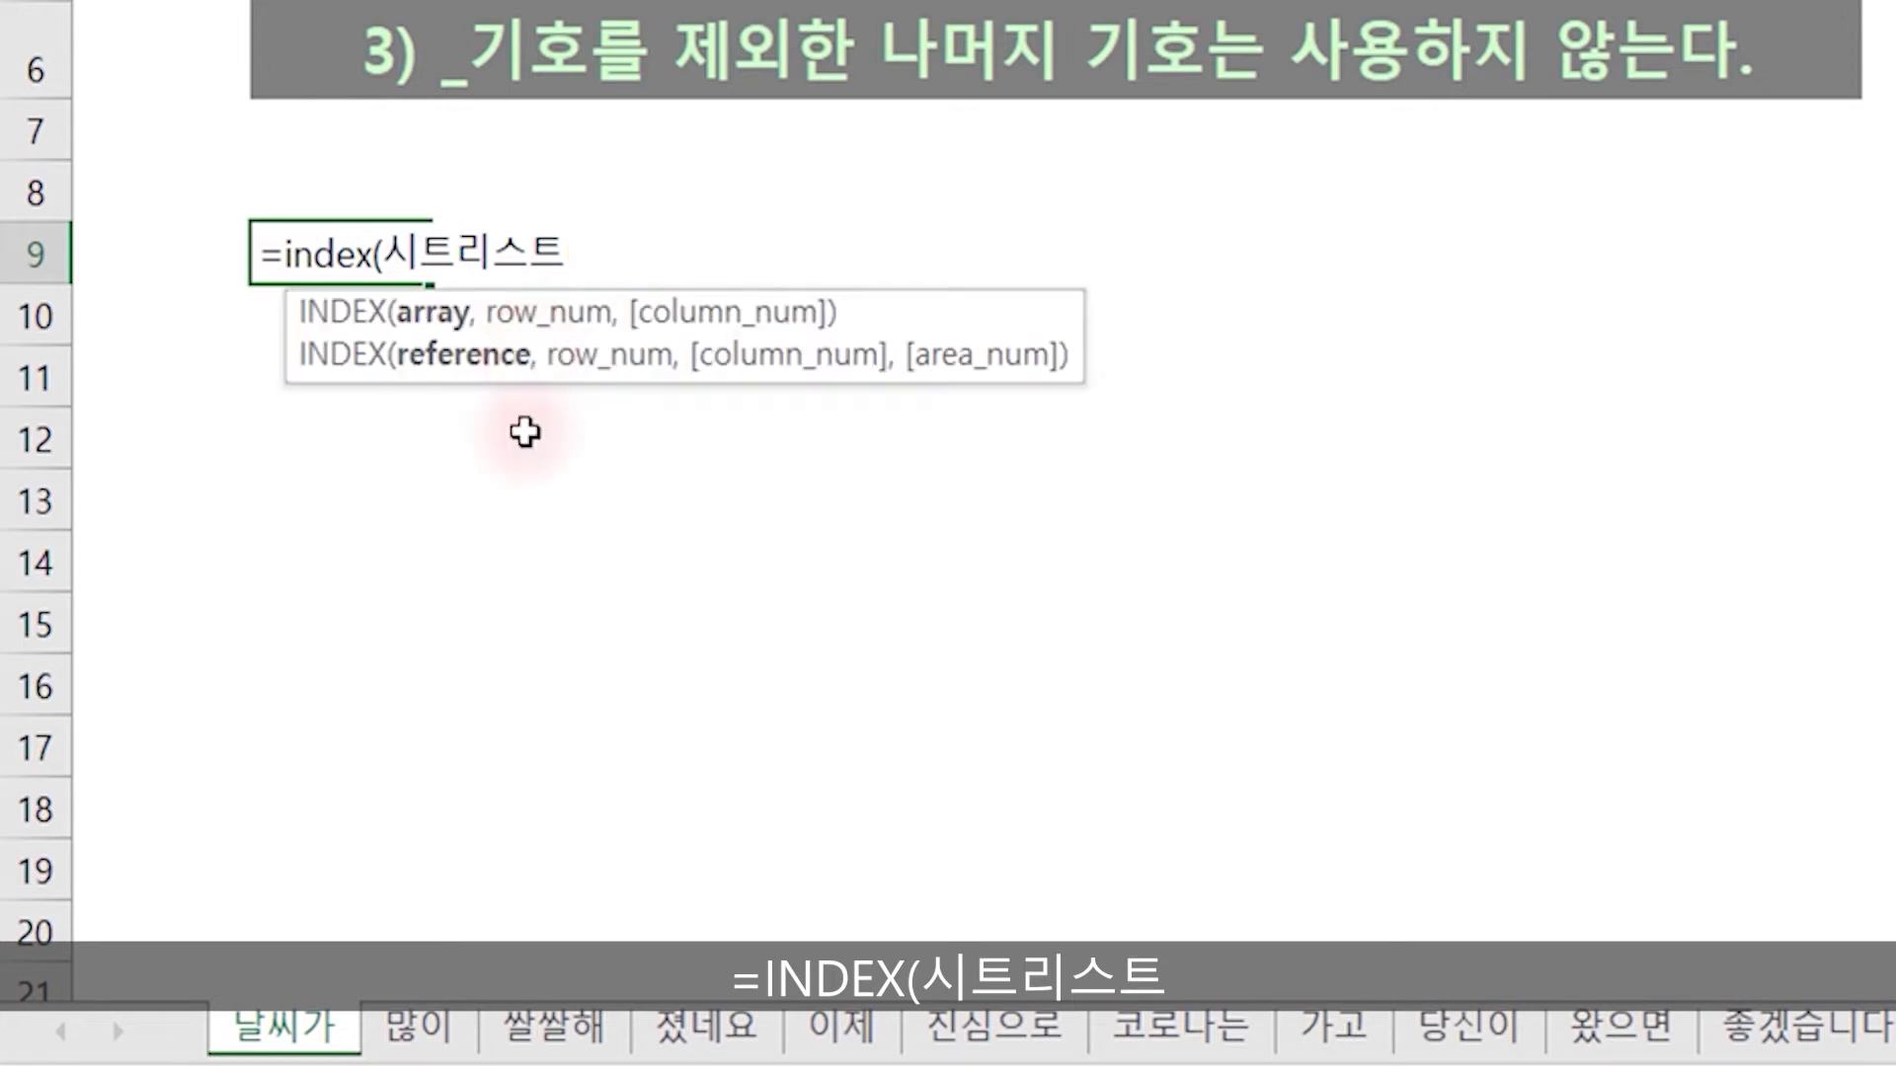
{"action": "type", "text": ","}
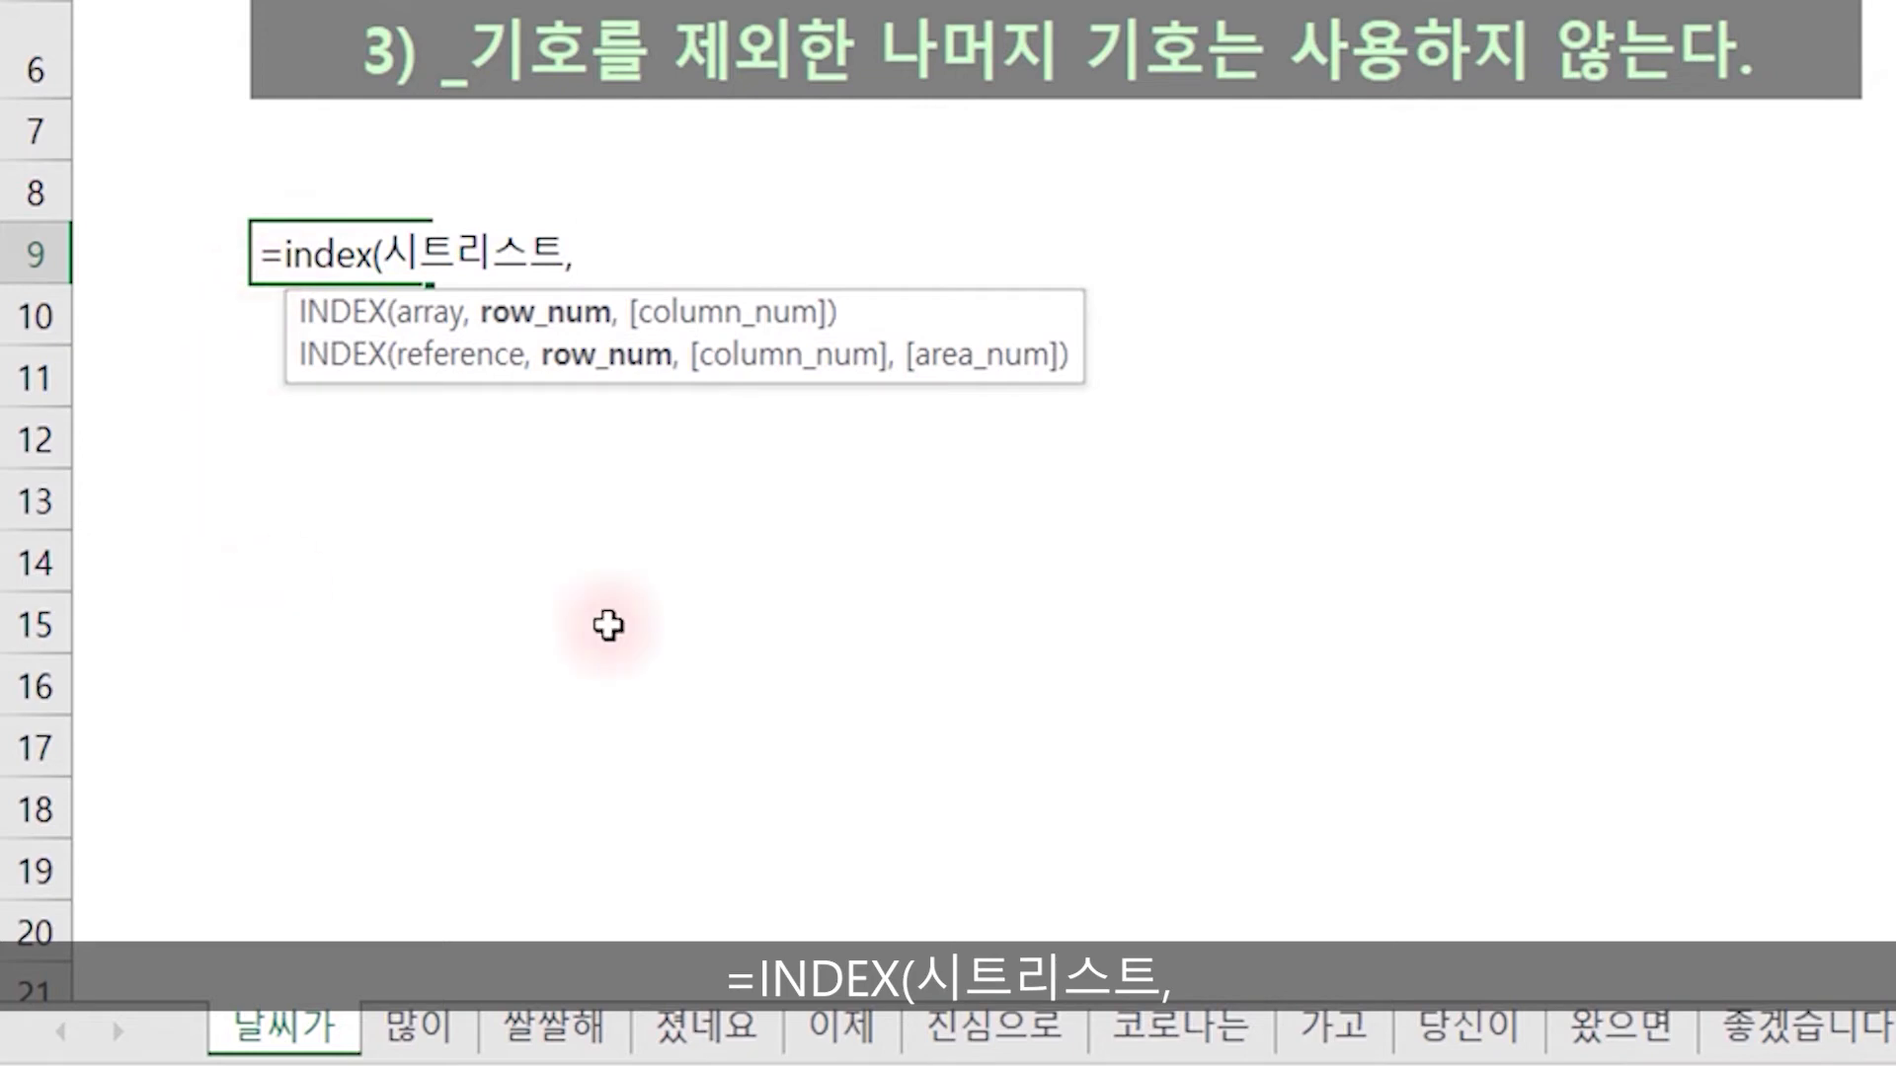
{"action": "type", "text": "ㄱ"}
{"action": "key", "text": "BackSpace"}
{"action": "key", "text": "BackSpace"}
{"action": "key", "text": "BackSpace"}
{"action": "type", "text": "r"}
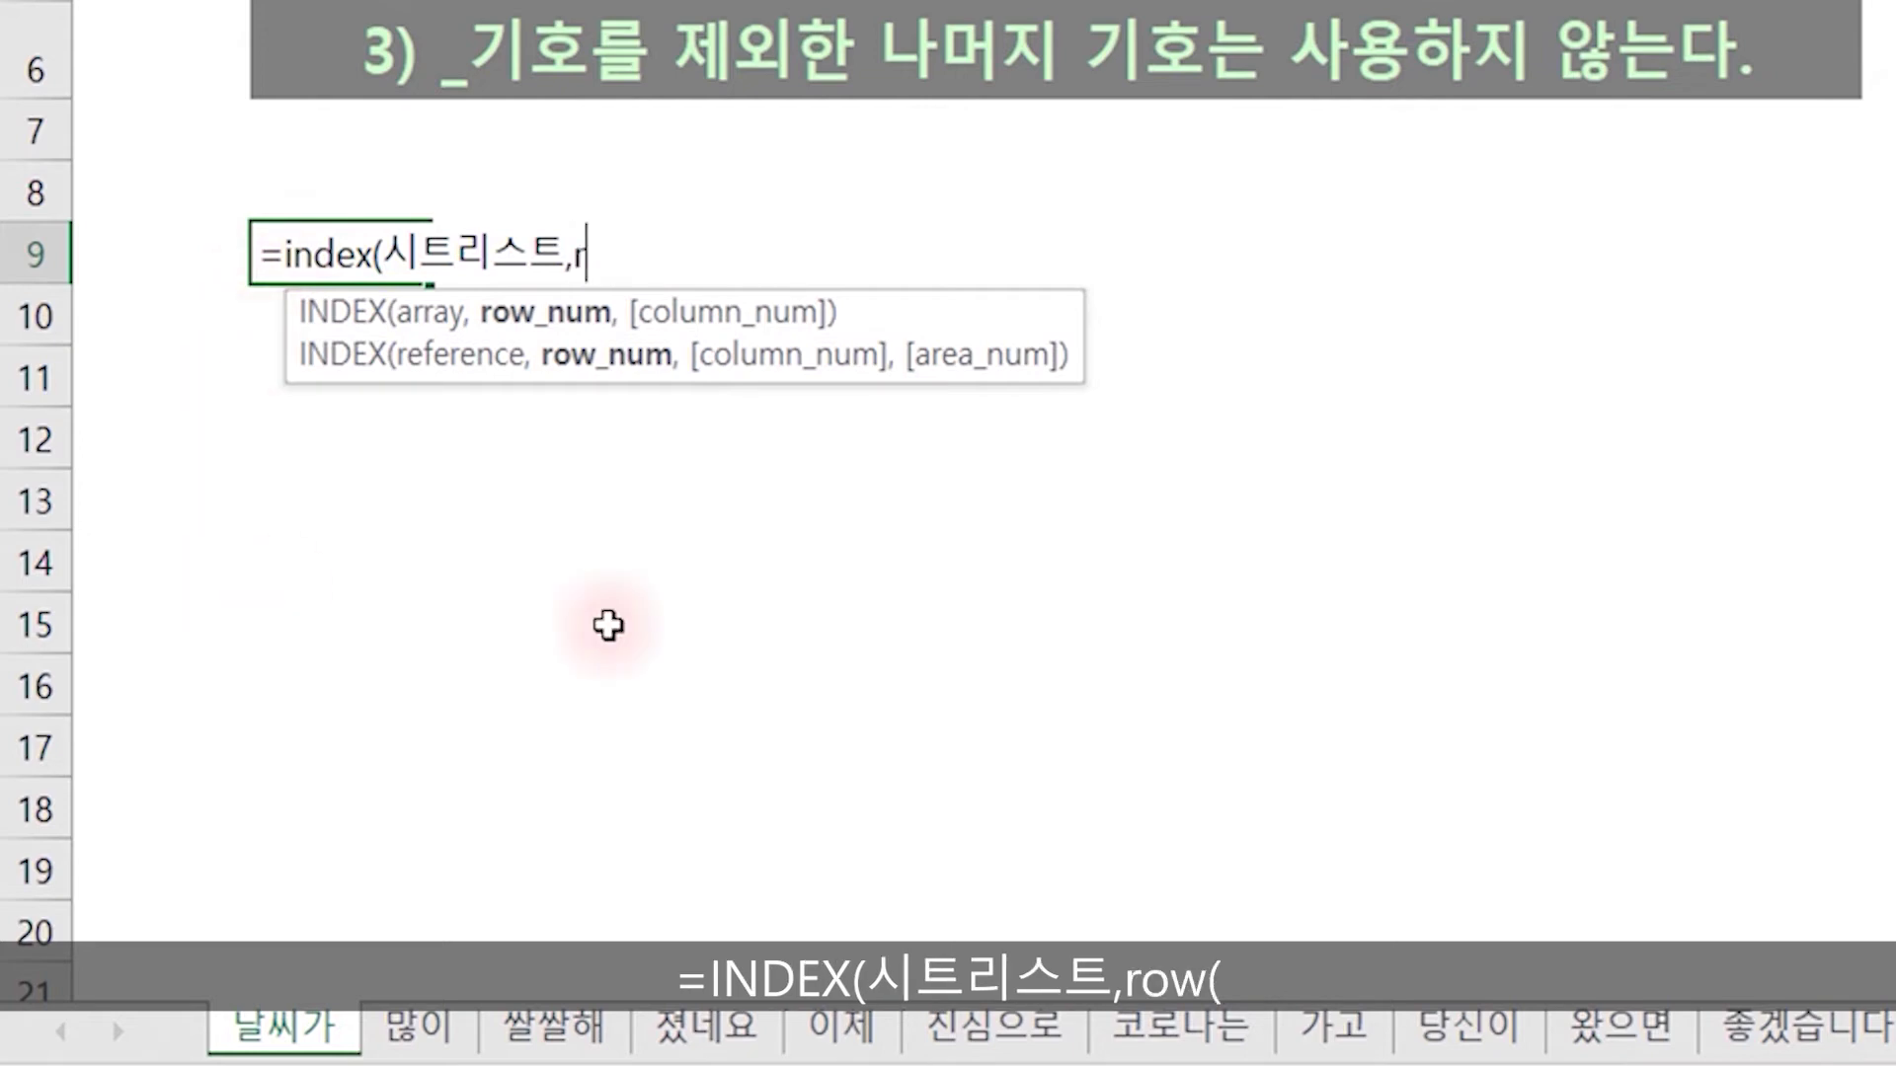
{"action": "type", "text": "ow("}
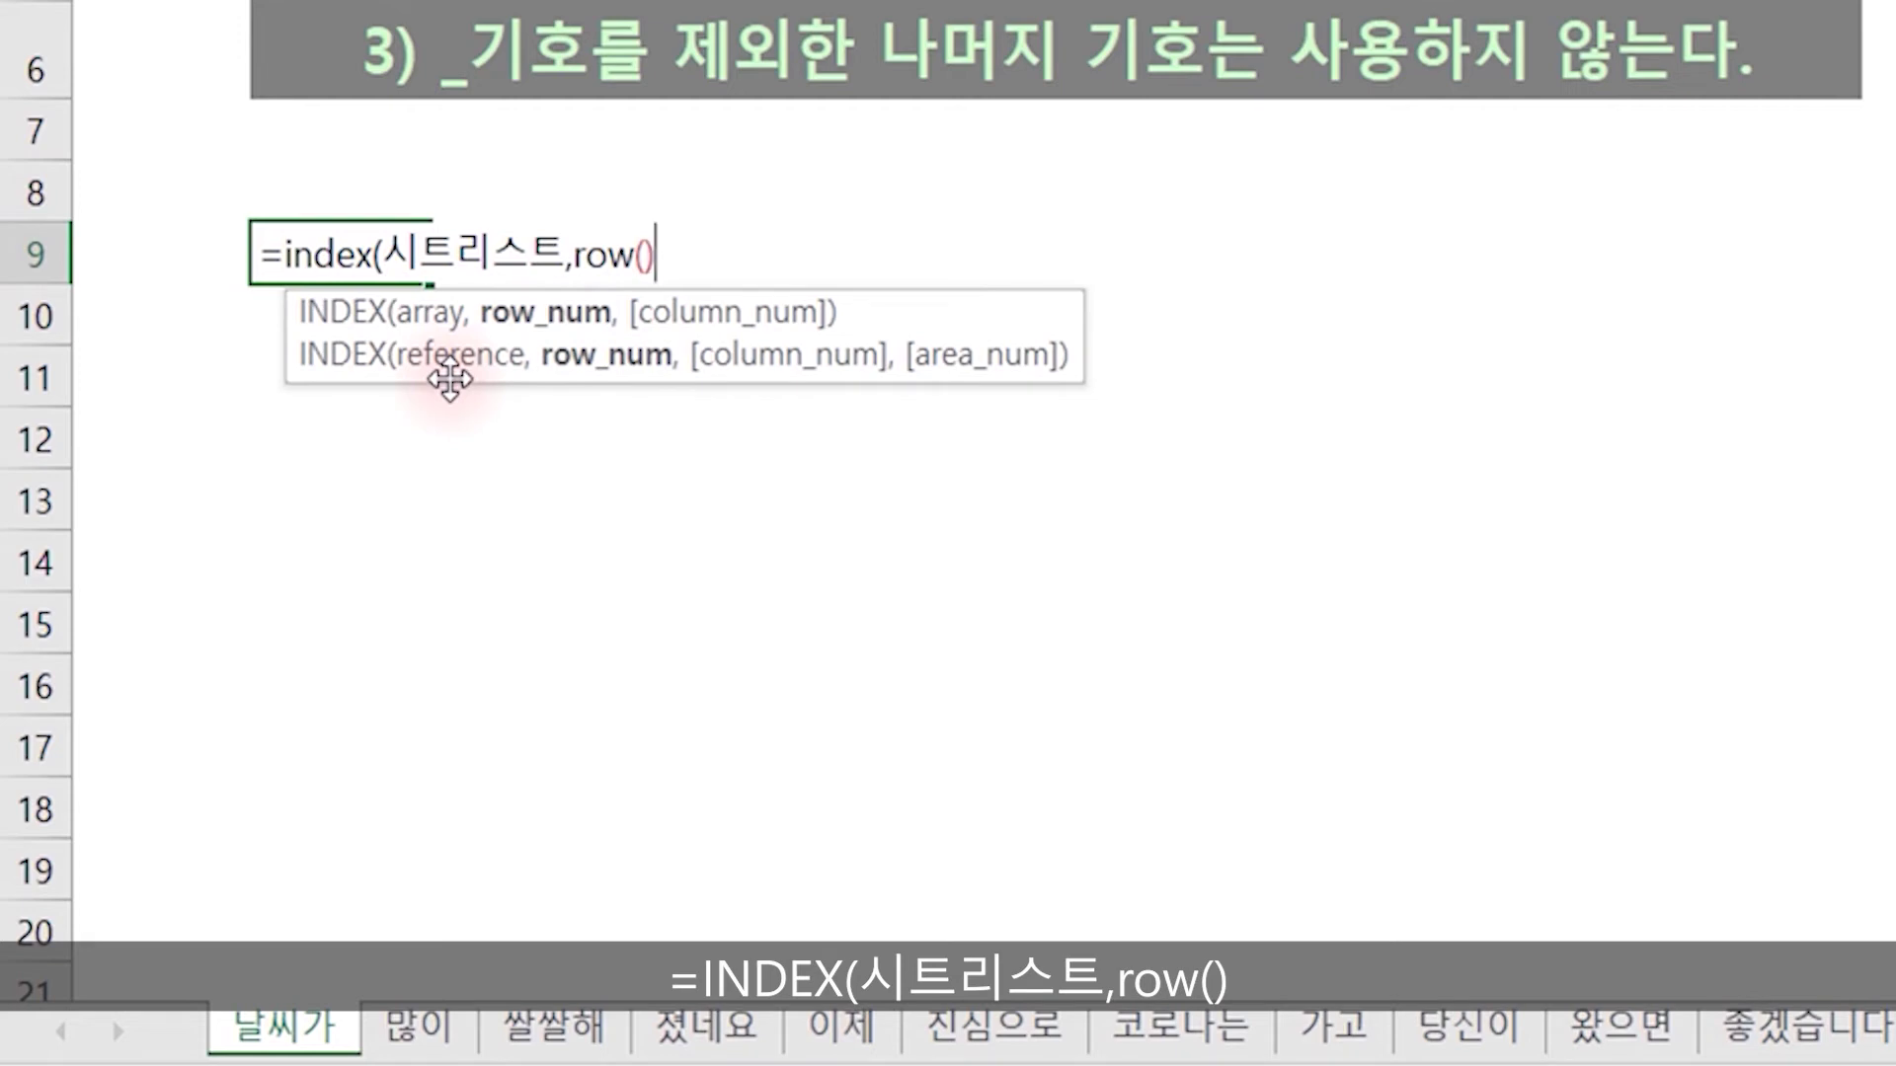
{"action": "type", "text": "-8"}
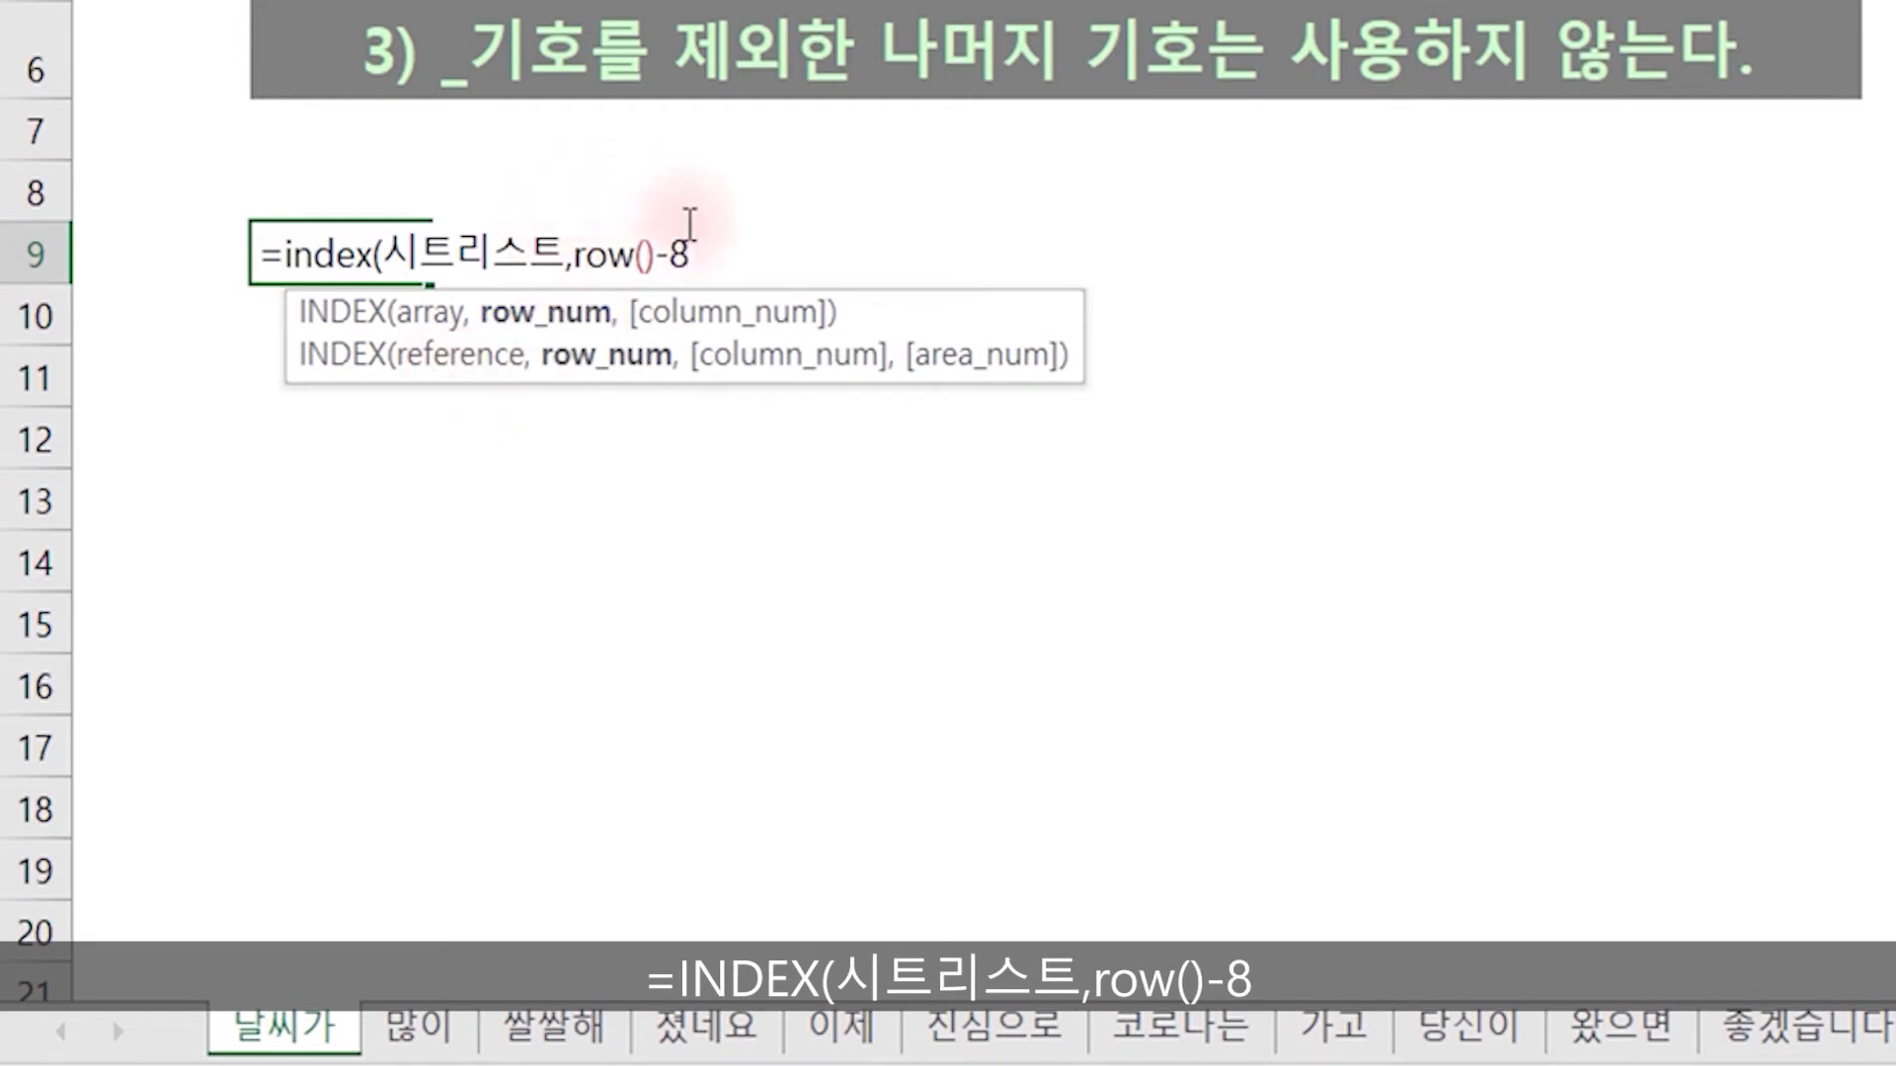
{"action": "type", "text": ")"}
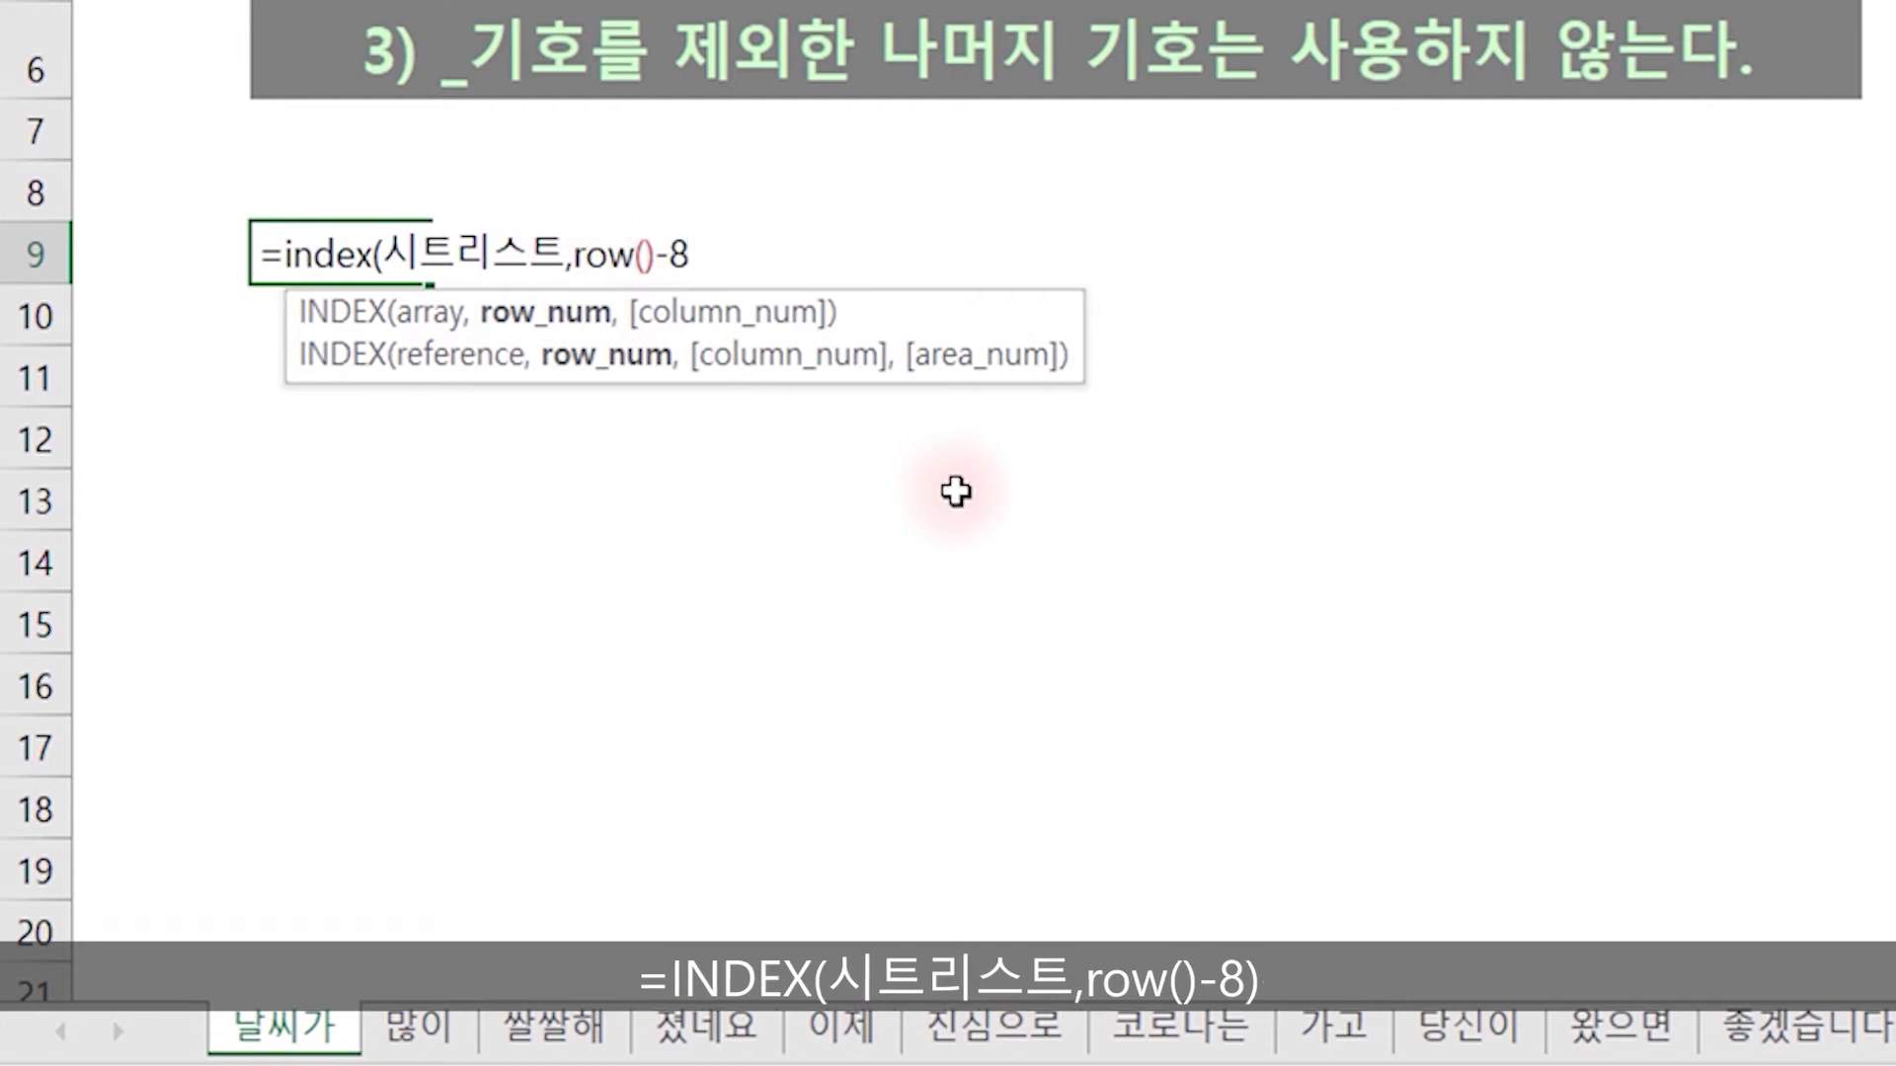
{"action": "key", "text": "Return"}
Fill B9's INDEX formula down to B19, listing all eleven prefixed sheet names.
{"action": "key", "text": "Up"}
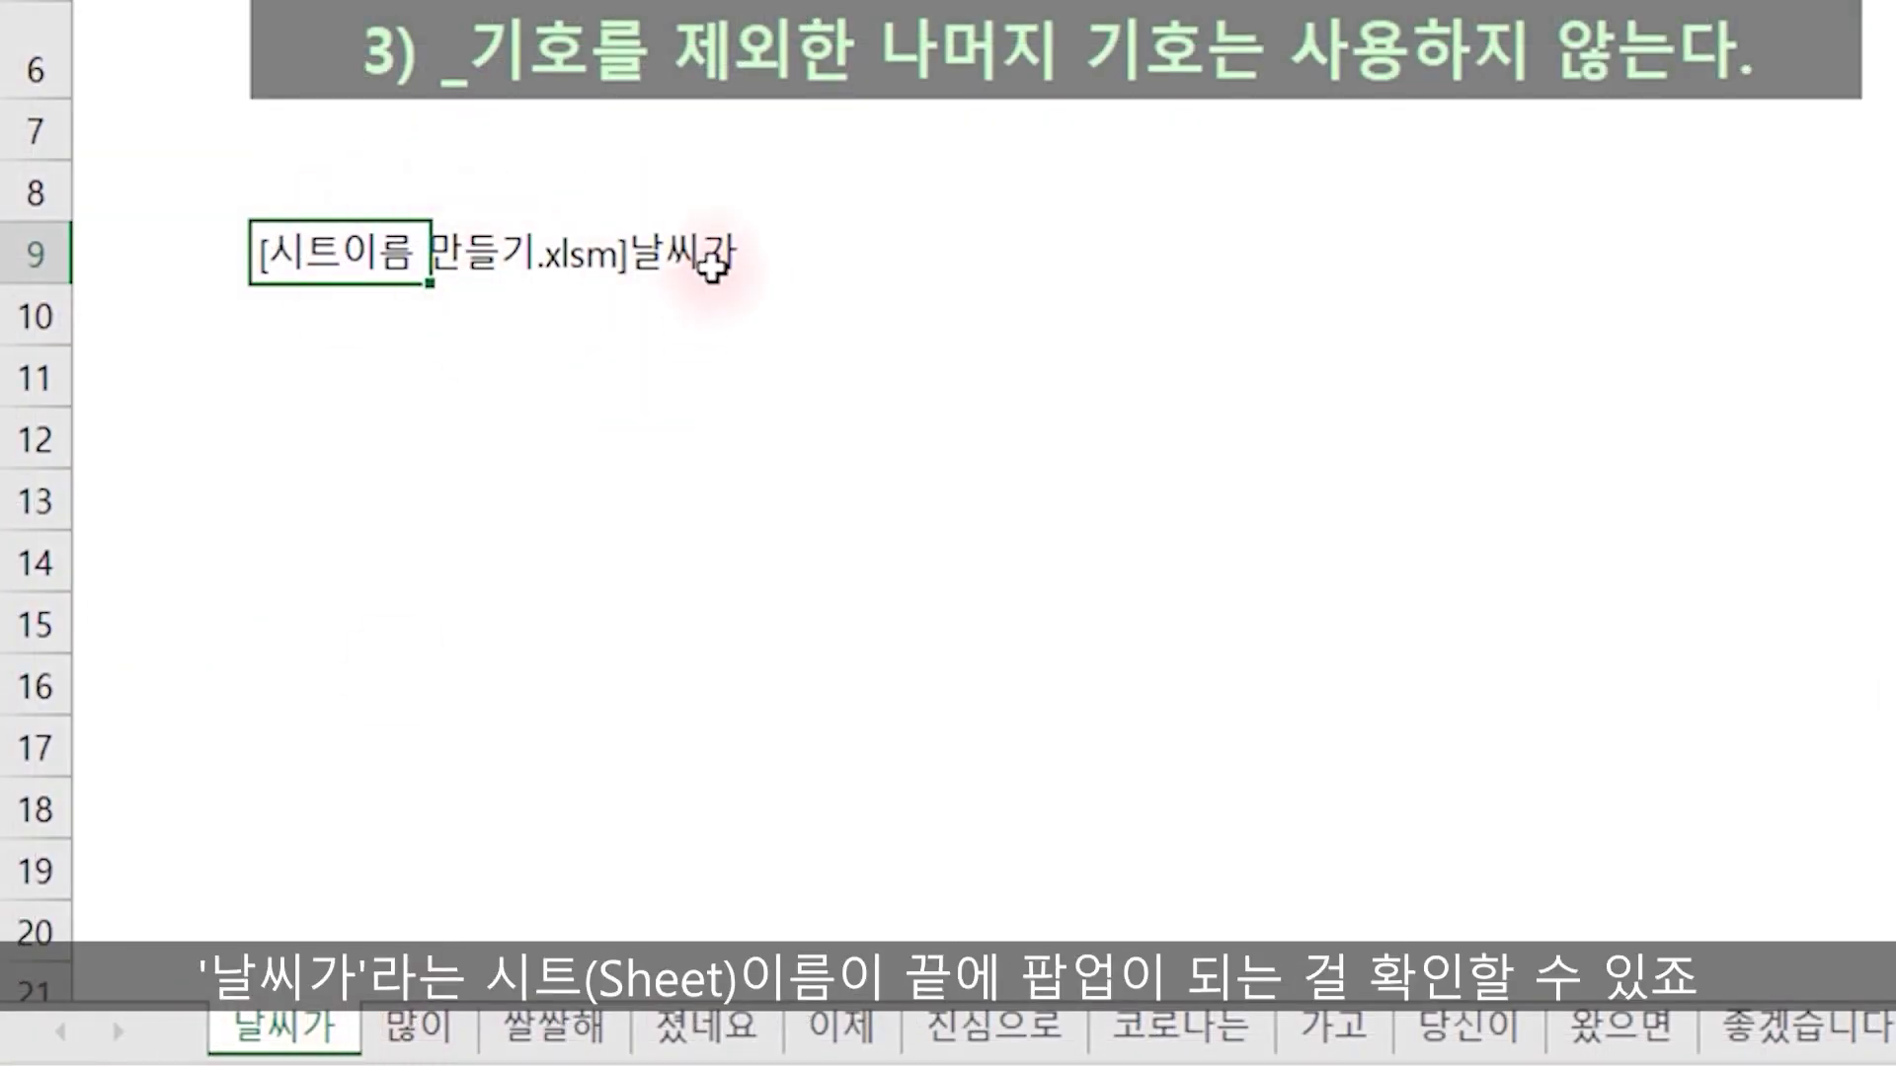
{"action": "left_click_drag", "start_coordinate": [430, 287], "coordinate": [425, 872]}
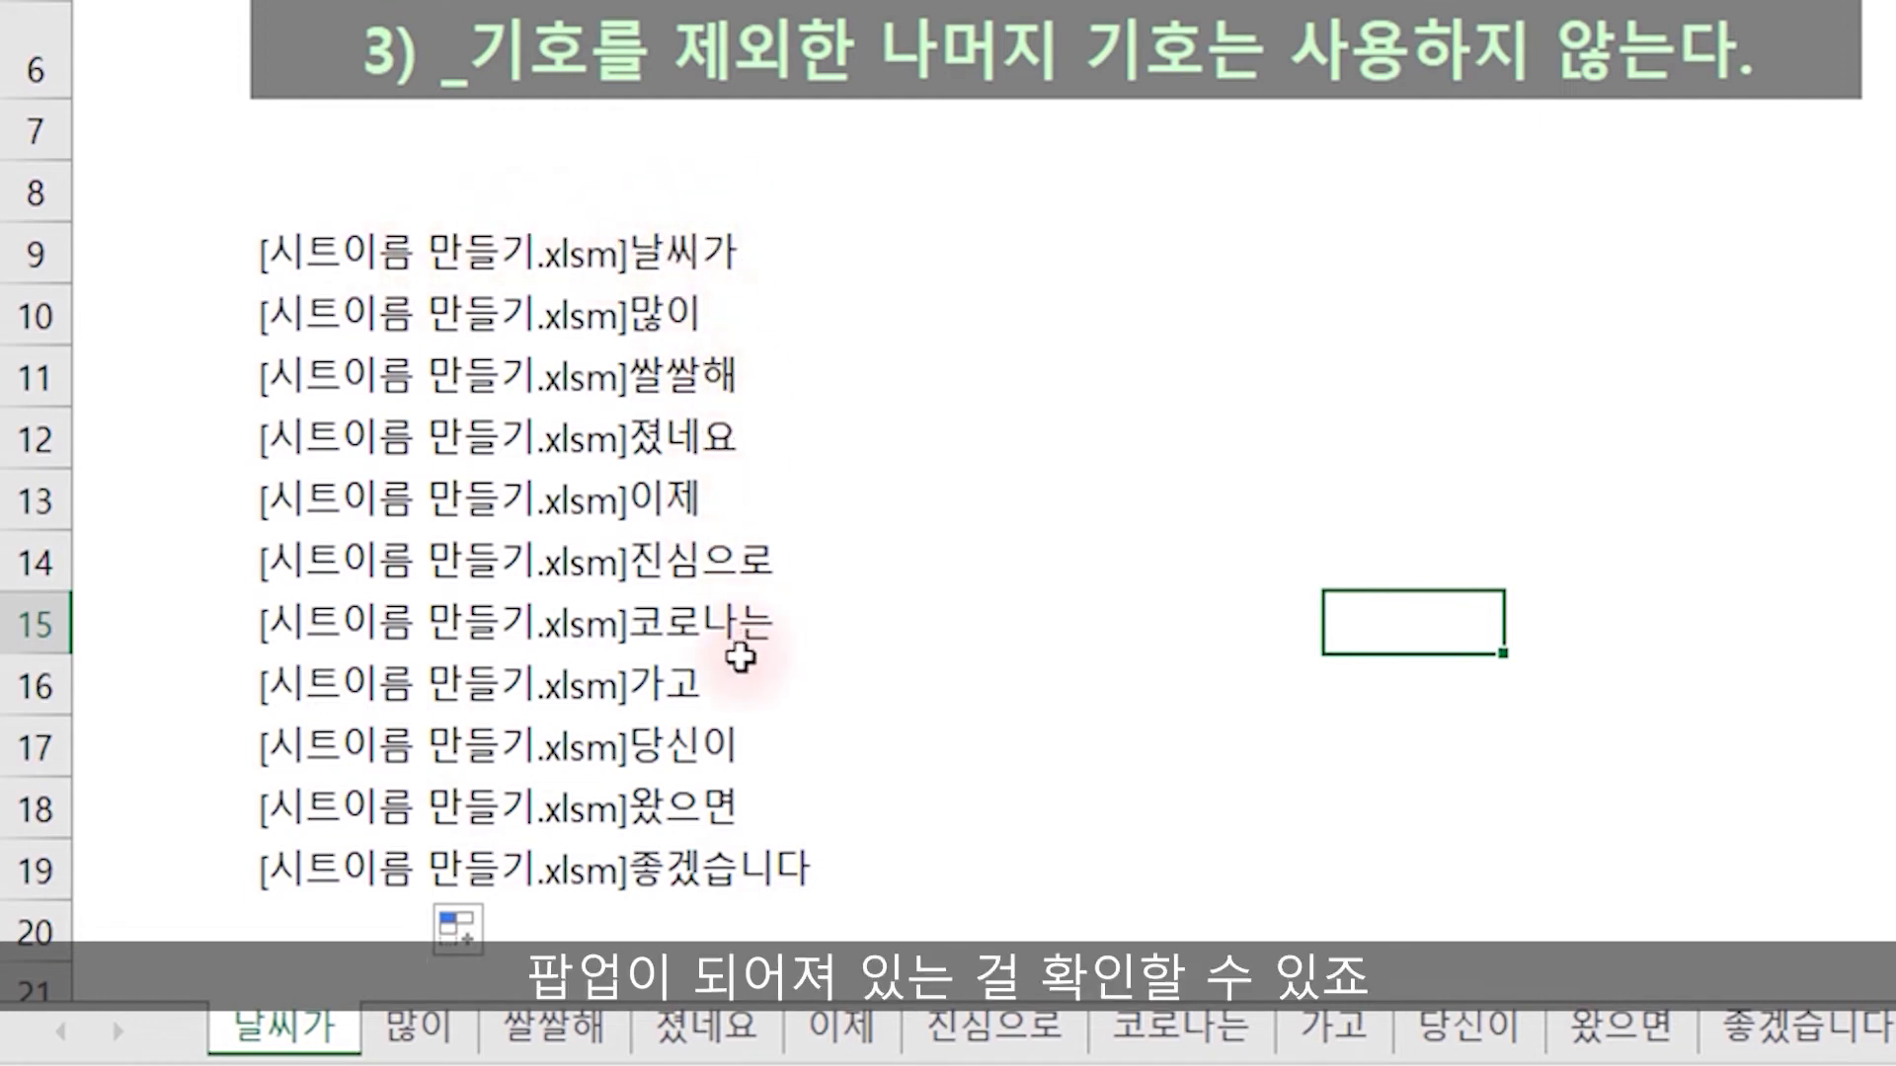
{"action": "left_click", "coordinate": [909, 267]}
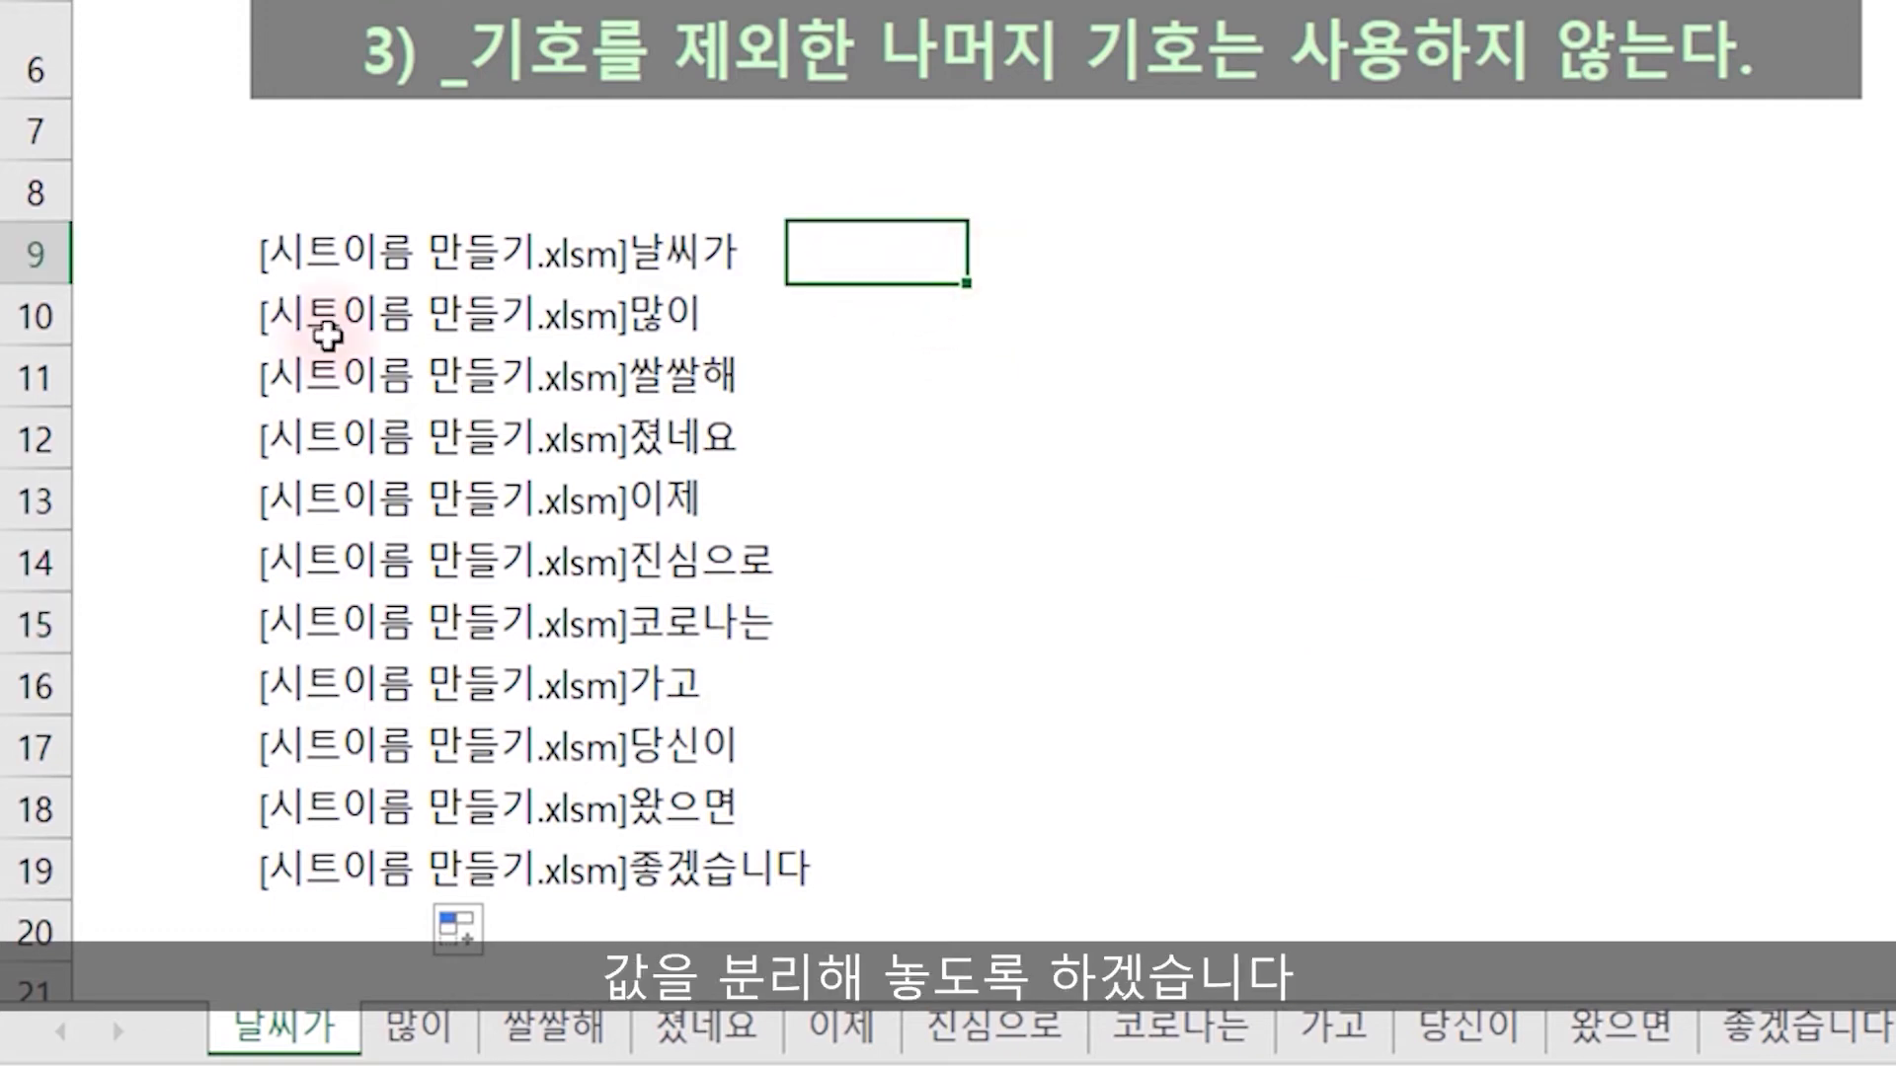
Enter =RIGHT(B9,LEN(B9)-FIND("]",B9)) in C9 so it shows just 날씨가.
{"action": "type", "text": "=rig"}
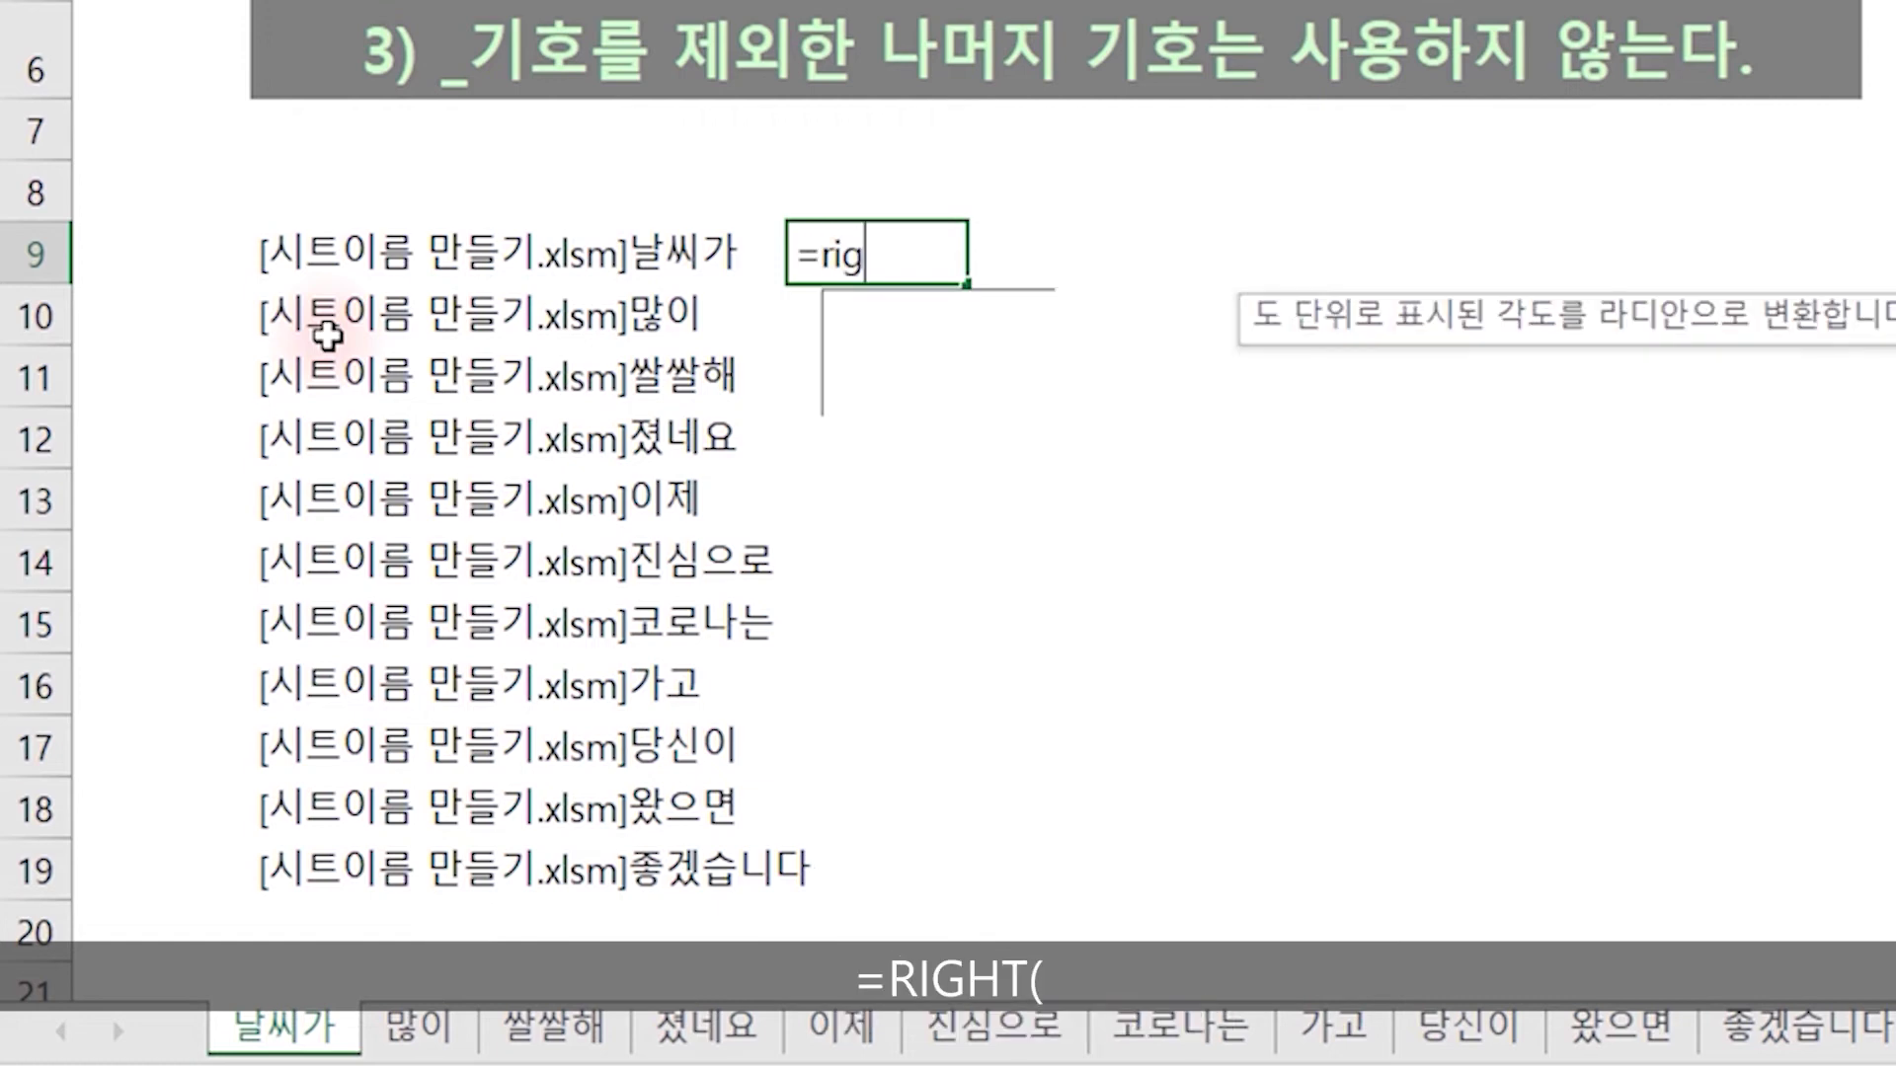
{"action": "type", "text": "ht("}
{"action": "key", "text": "Left"}
{"action": "key", "text": "Left"}
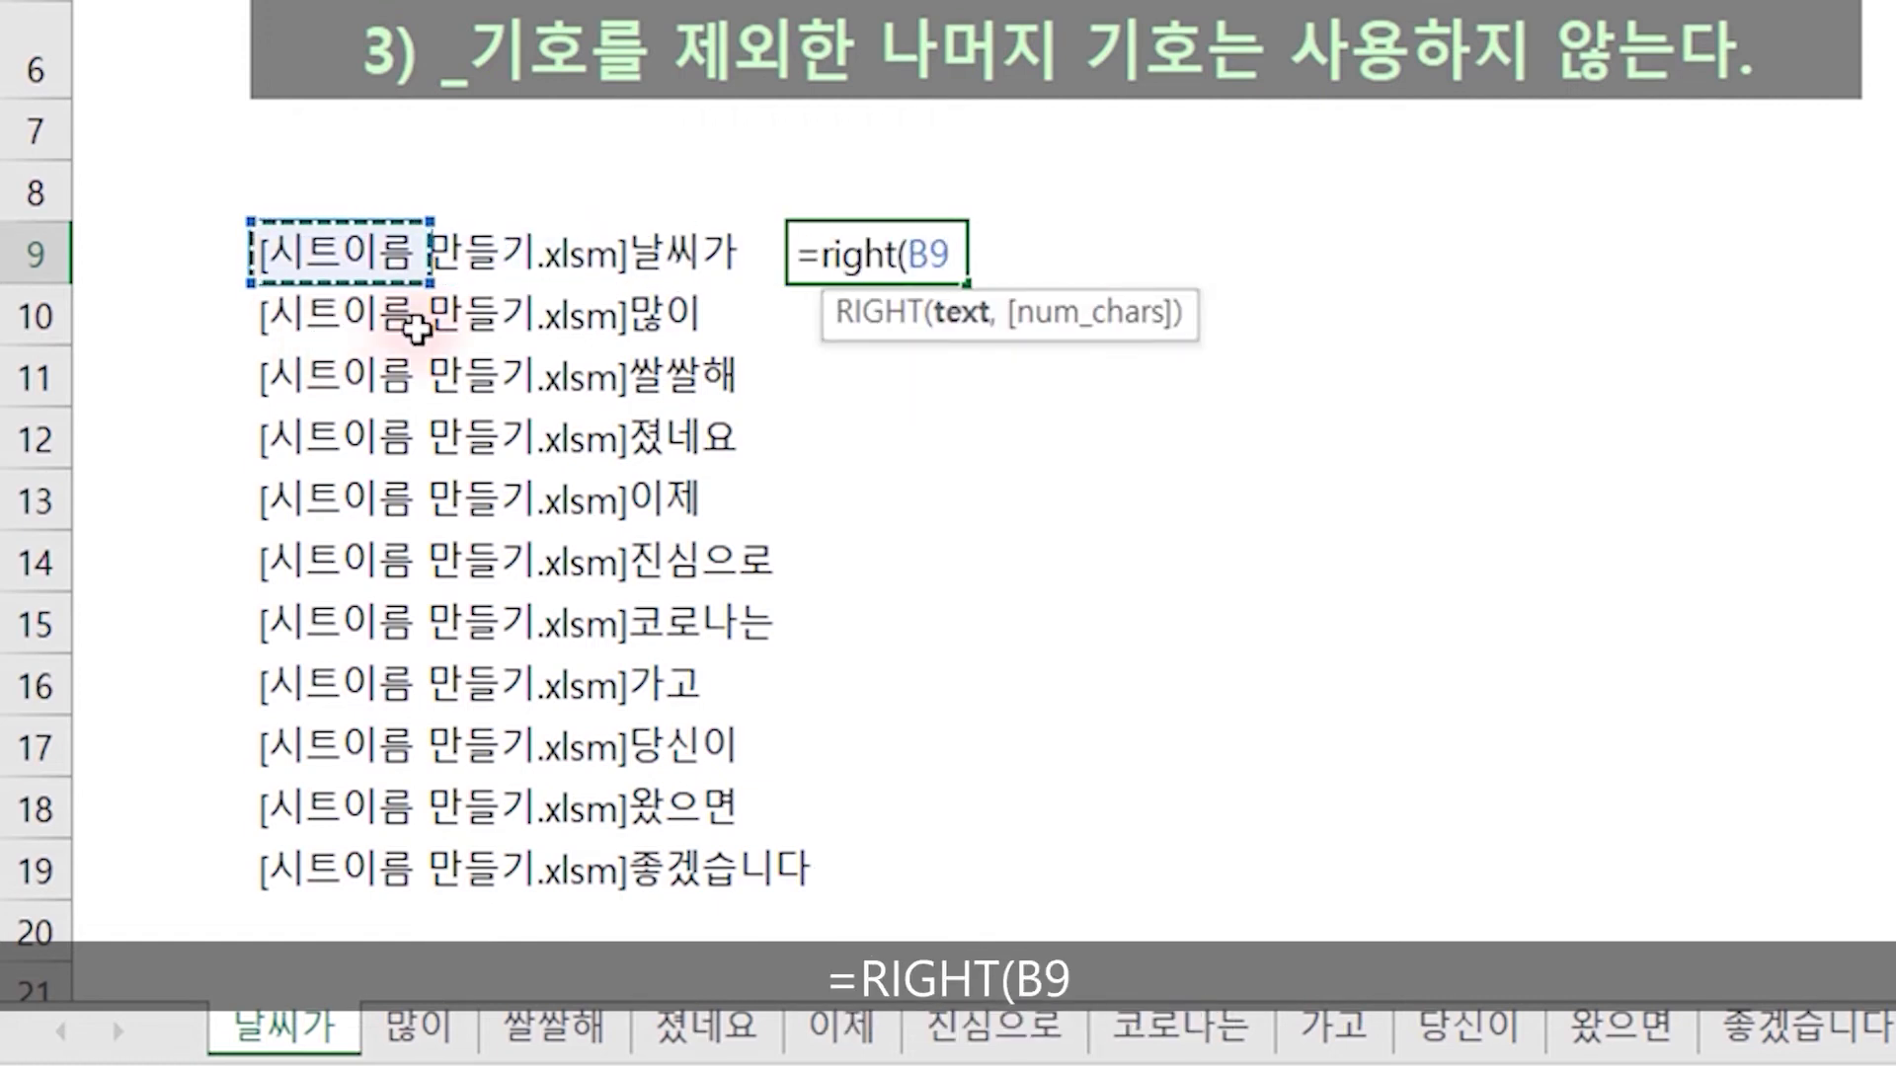
{"action": "type", "text": ",l"}
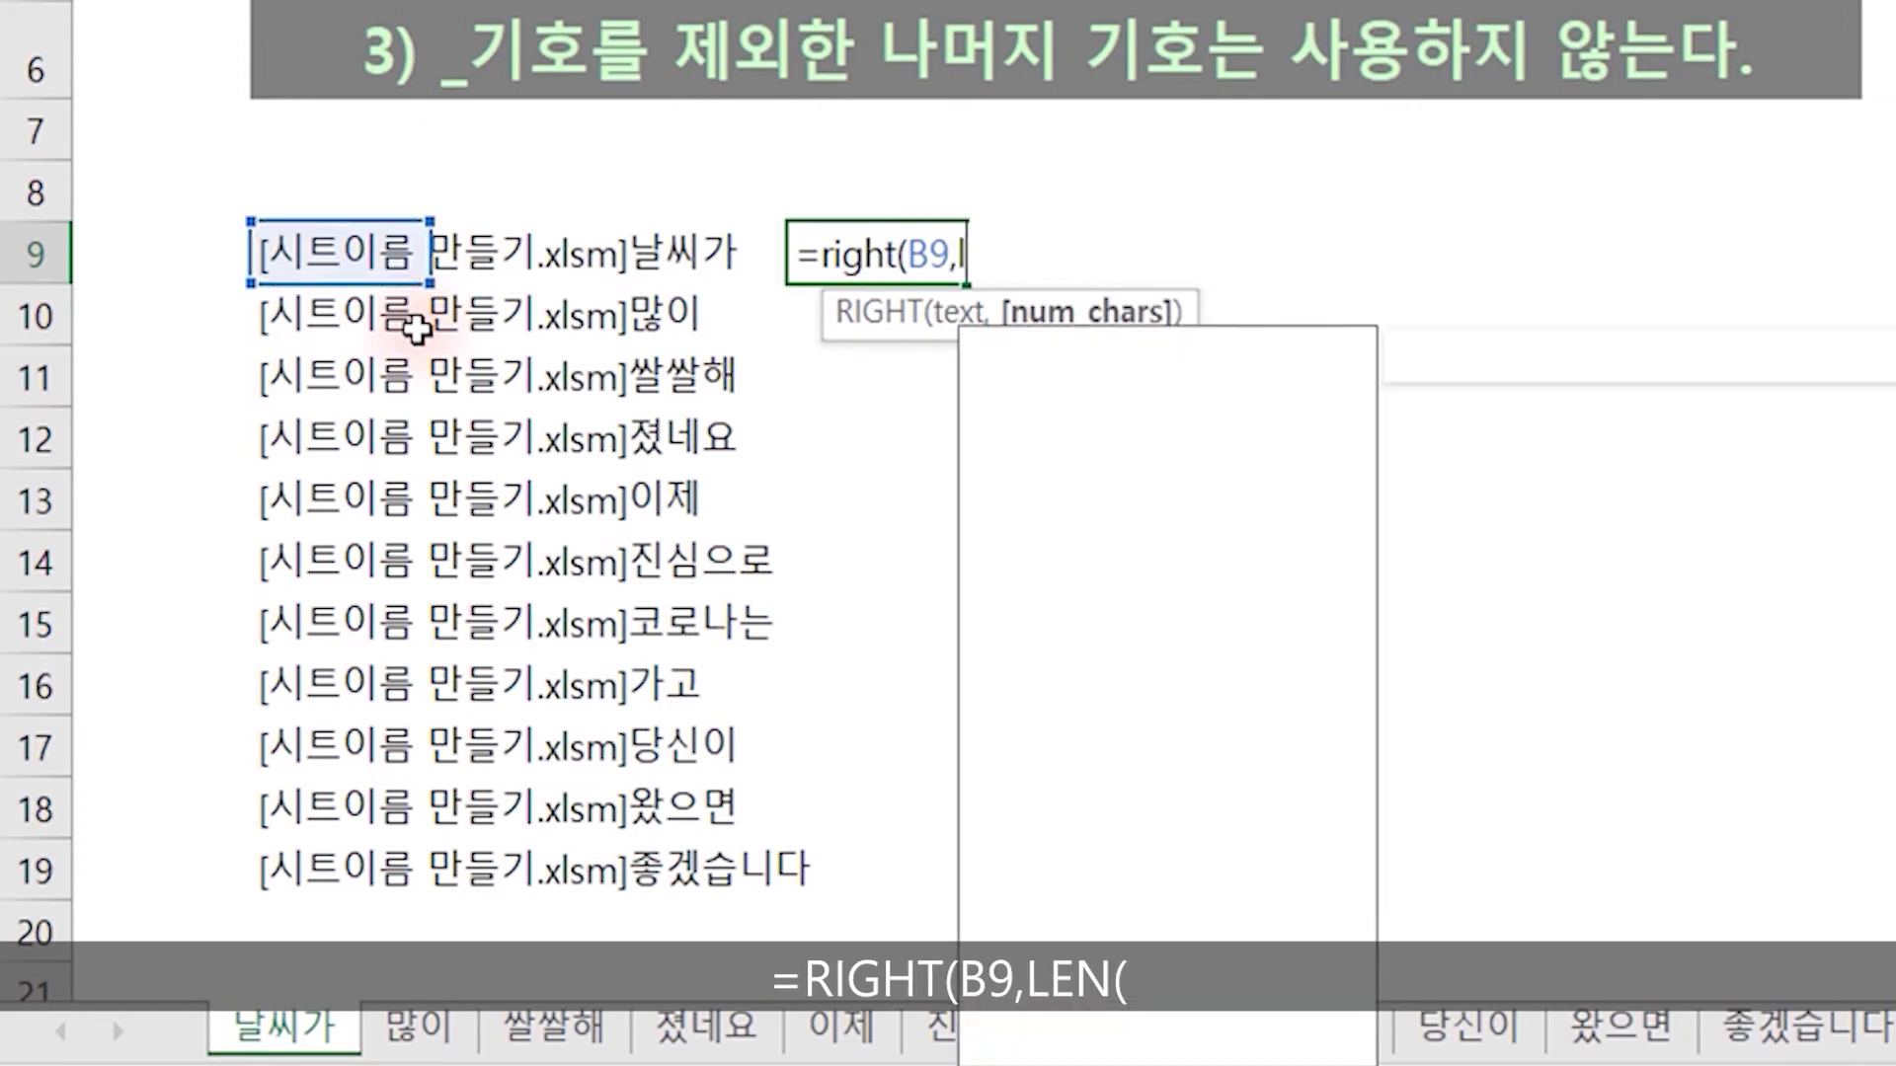
{"action": "type", "text": "en("}
{"action": "key", "text": "Left"}
{"action": "key", "text": "Left"}
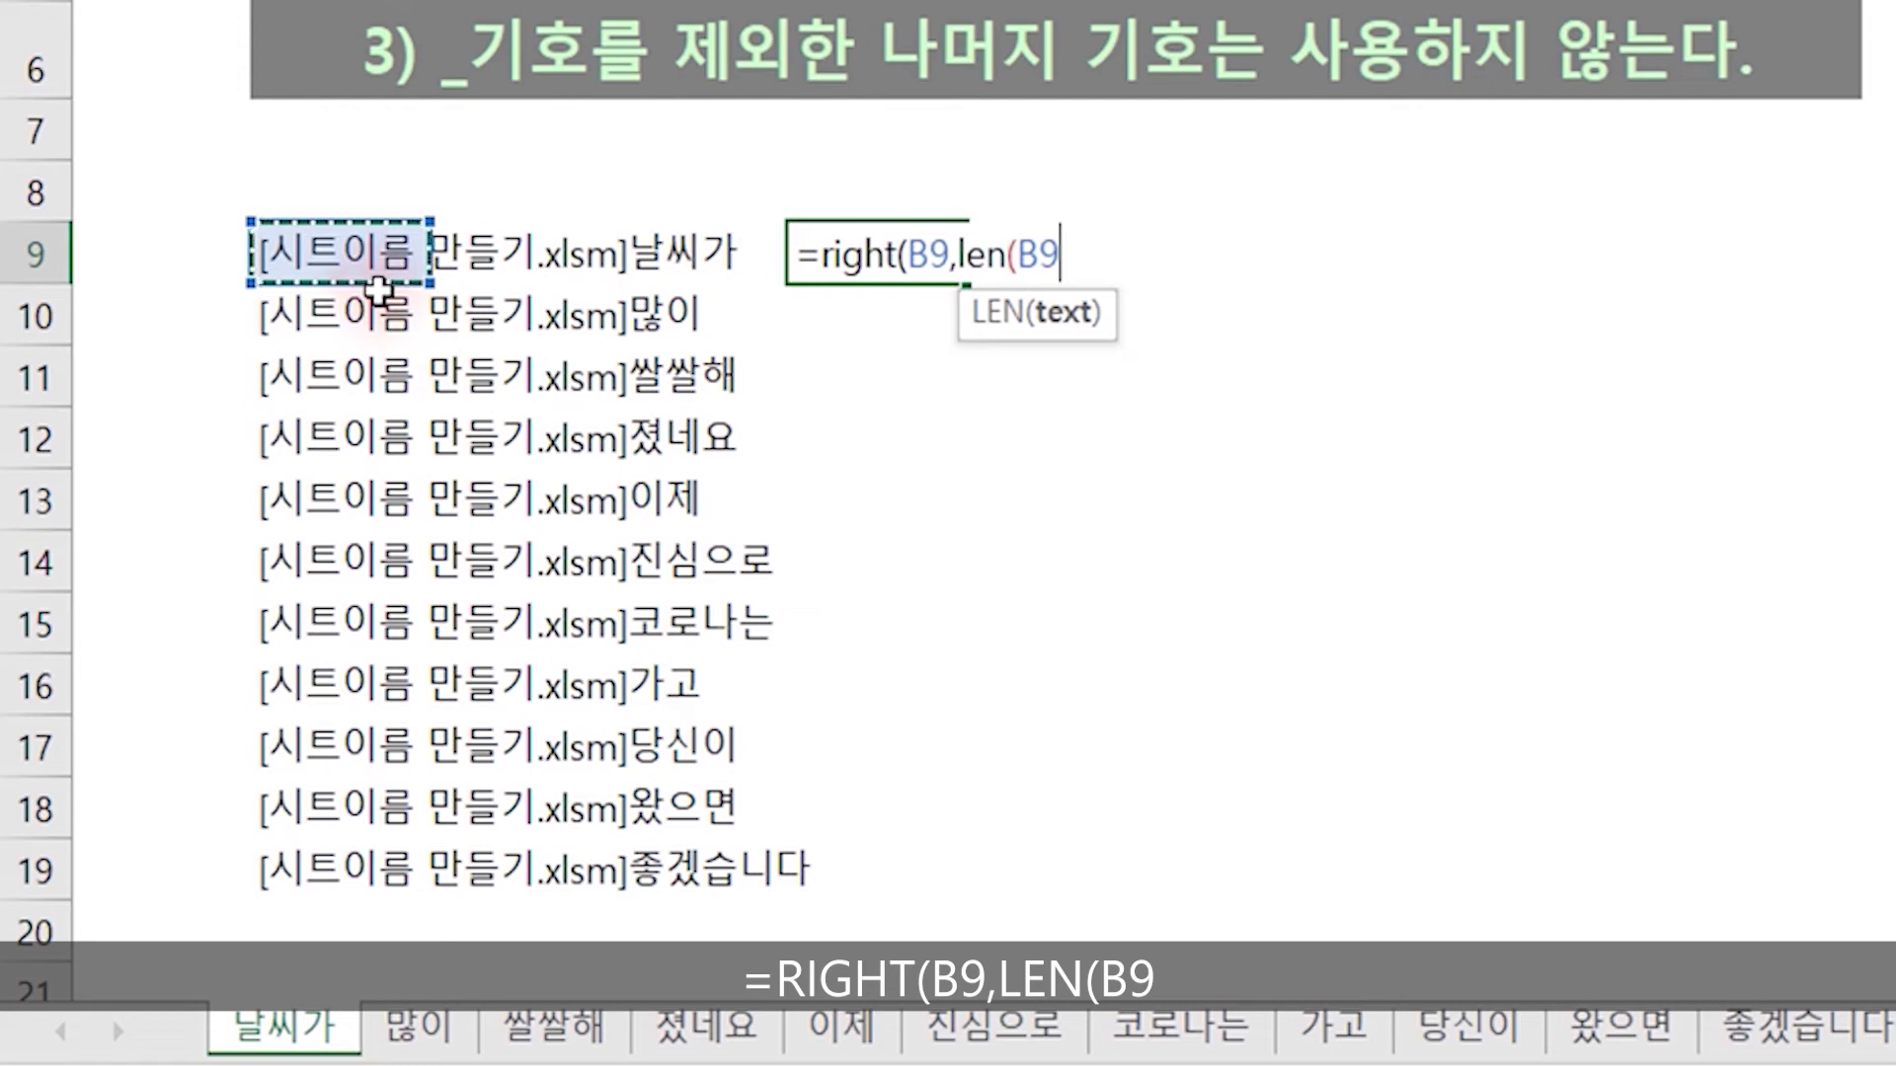
{"action": "type", "text": ")-"}
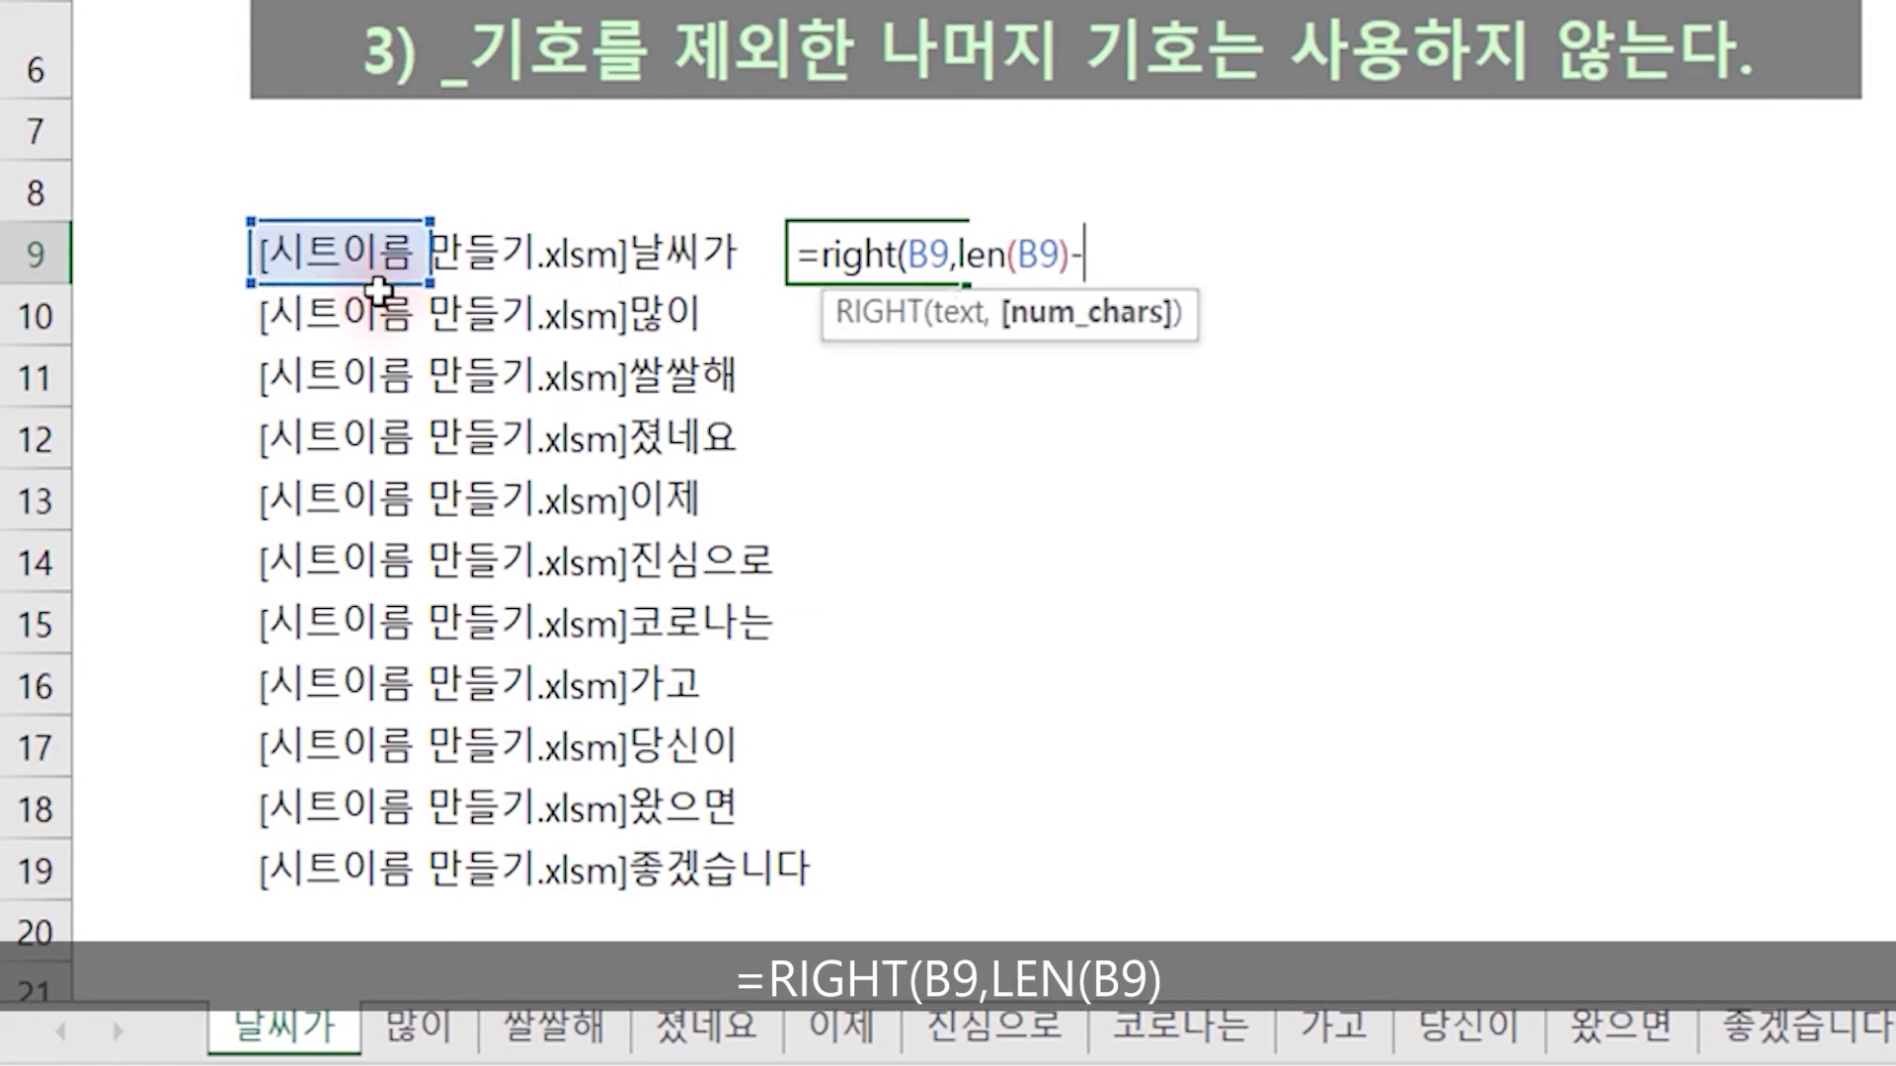
{"action": "type", "text": "find("}
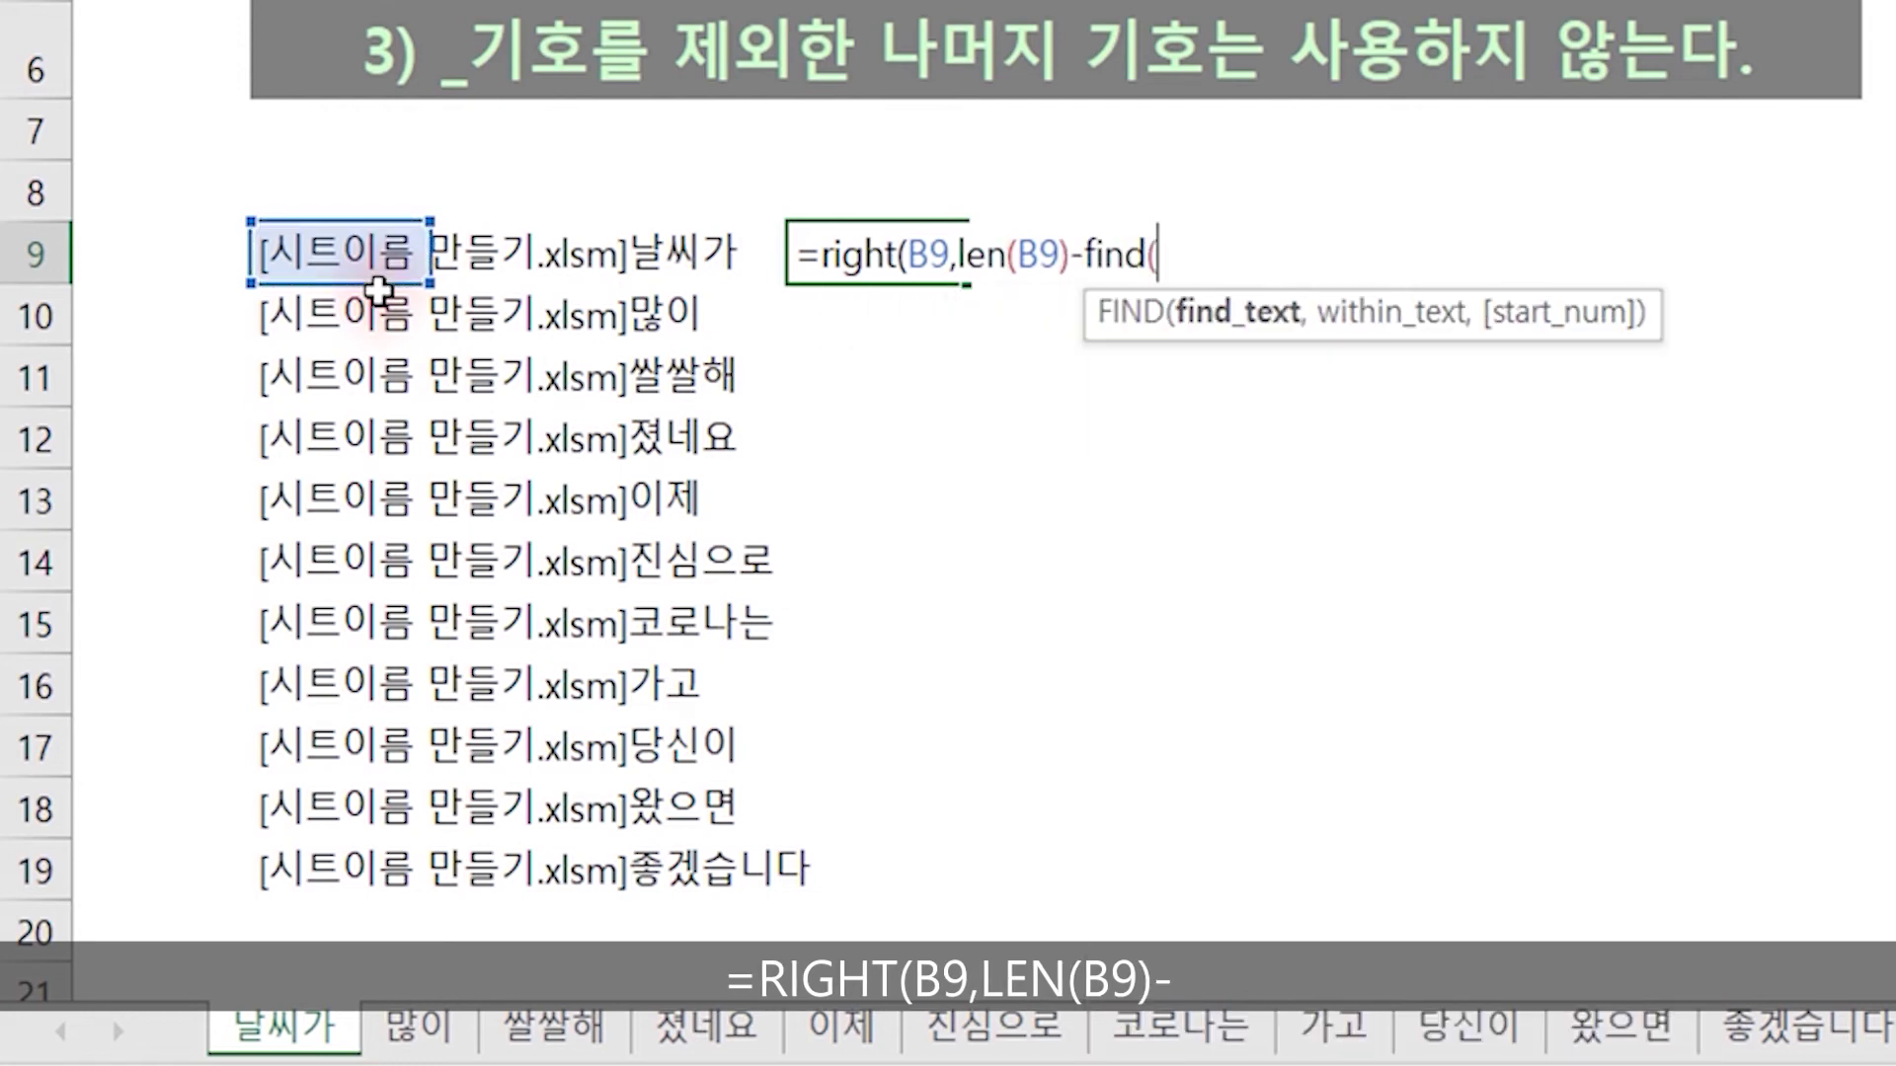
{"action": "type", "text": "\"]\""}
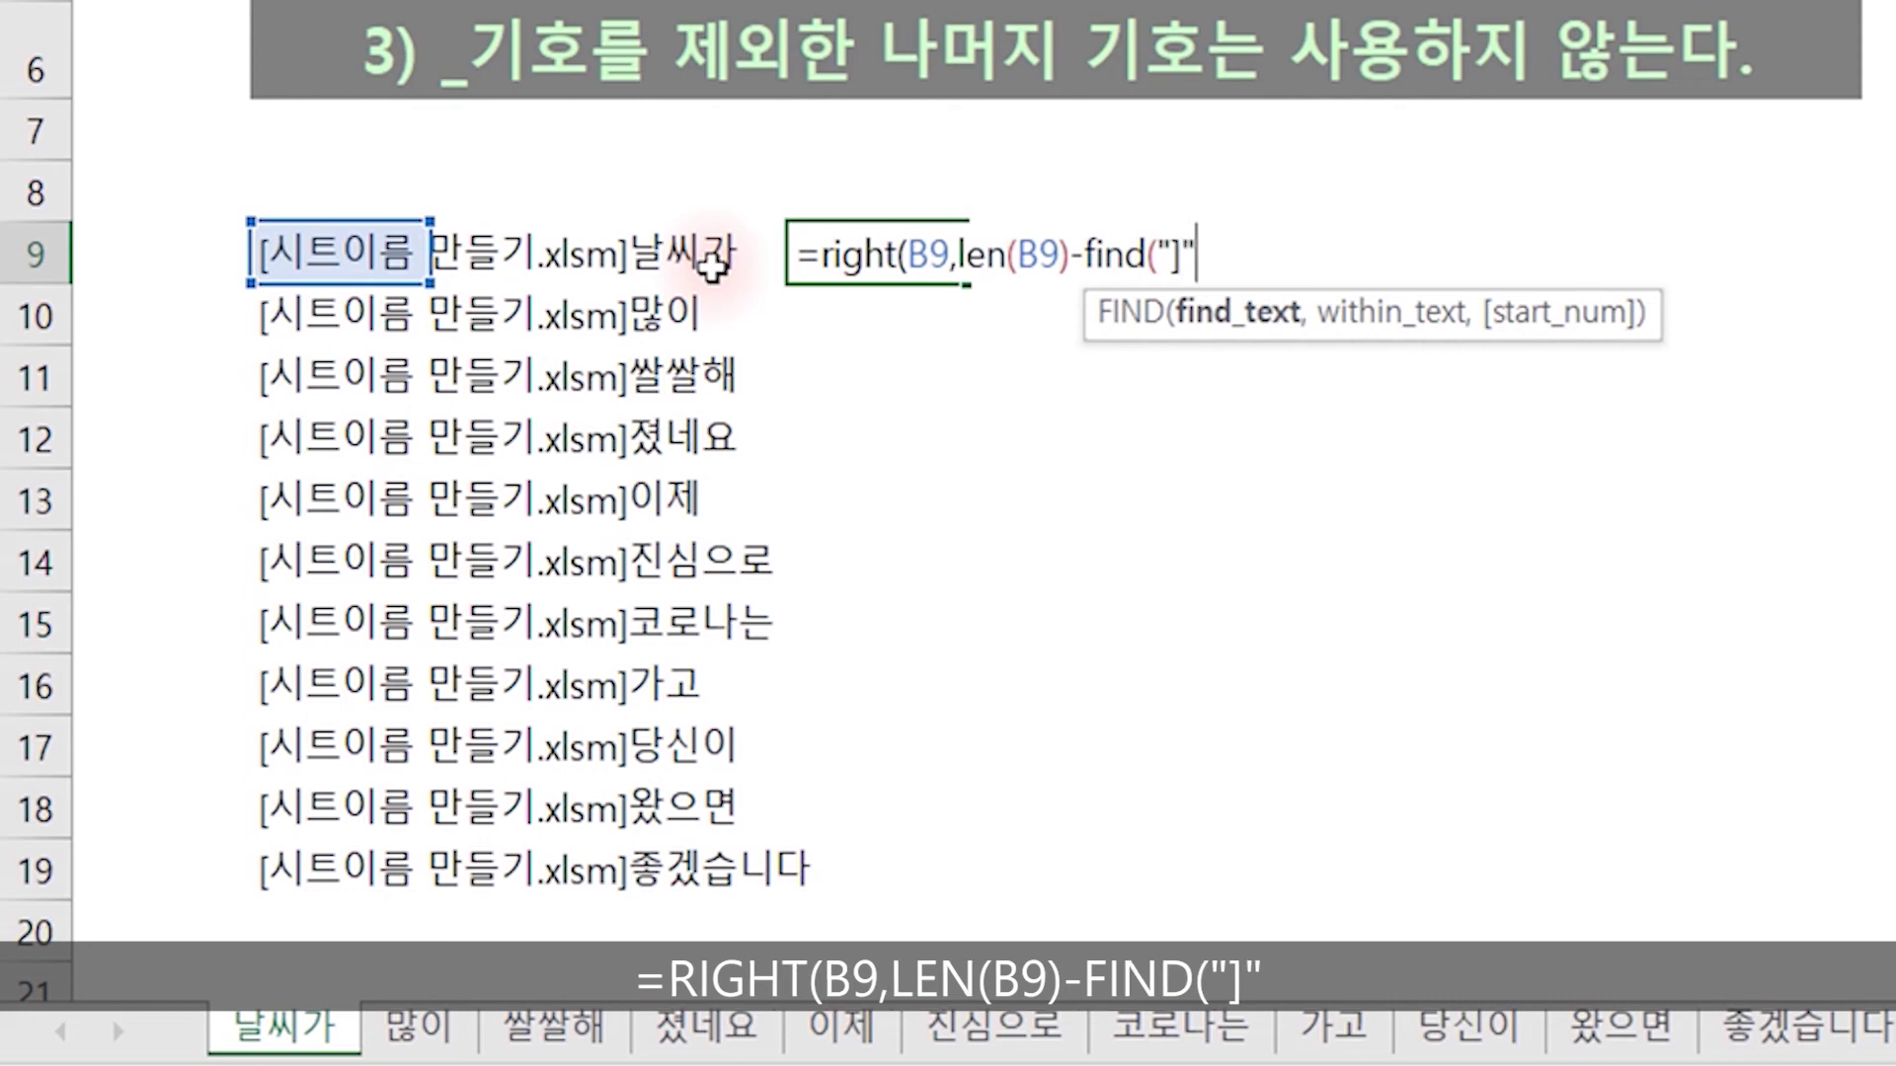
{"action": "type", "text": ","}
{"action": "left_click", "coordinate": [345, 248]}
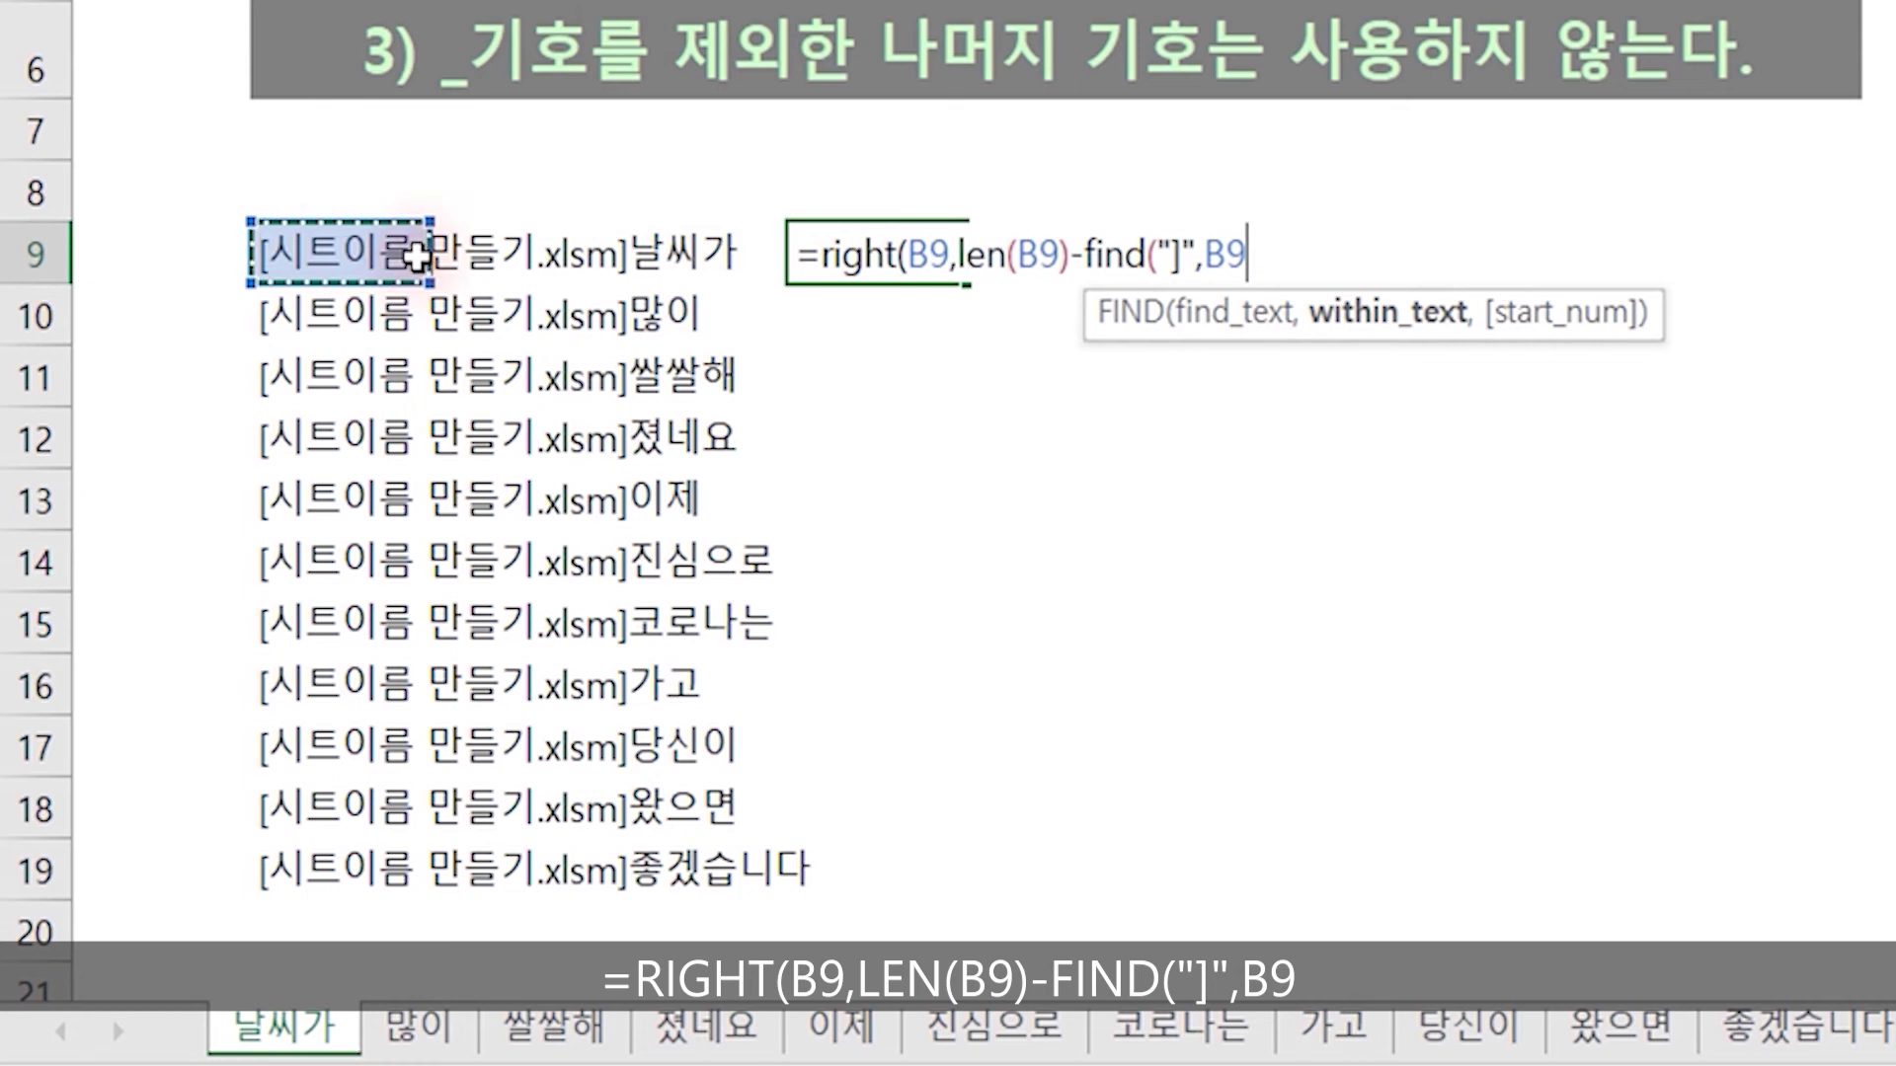
{"action": "type", "text": ")"}
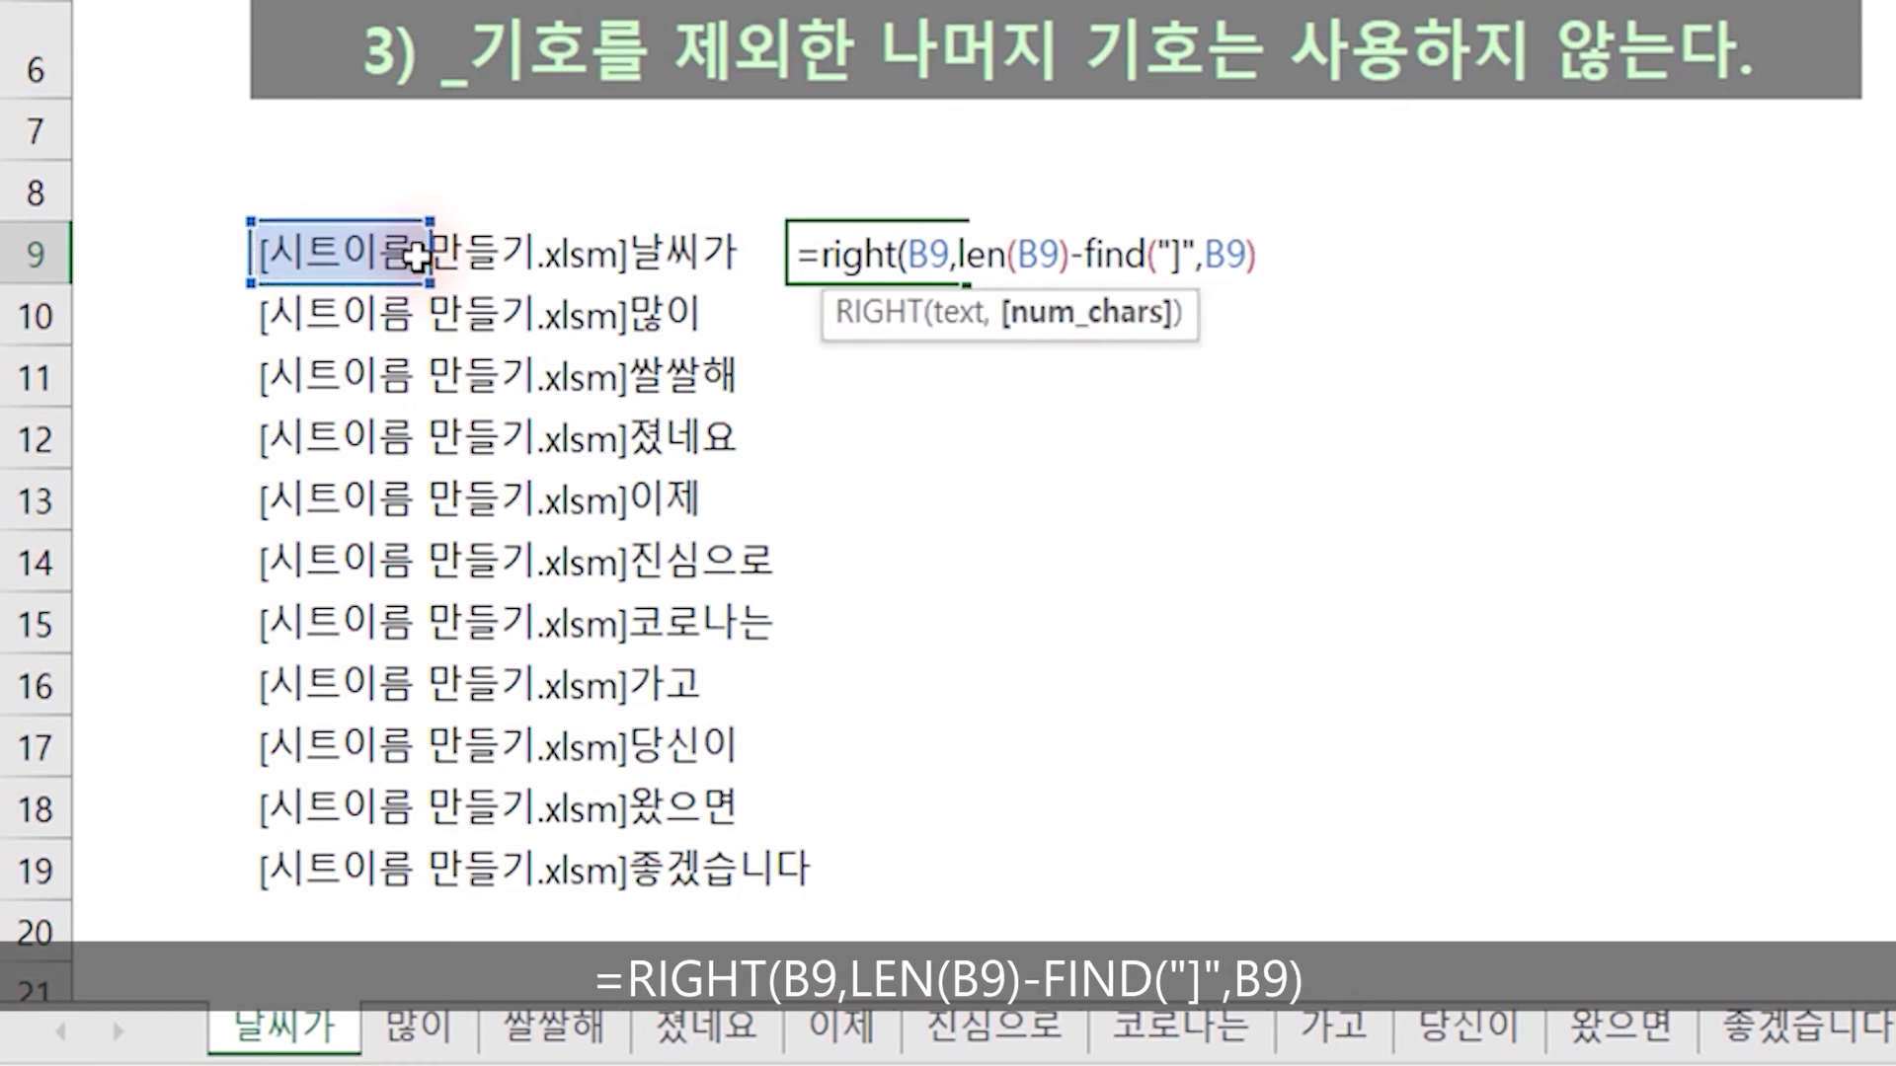
{"action": "type", "text": ")"}
{"action": "key", "text": "Return"}
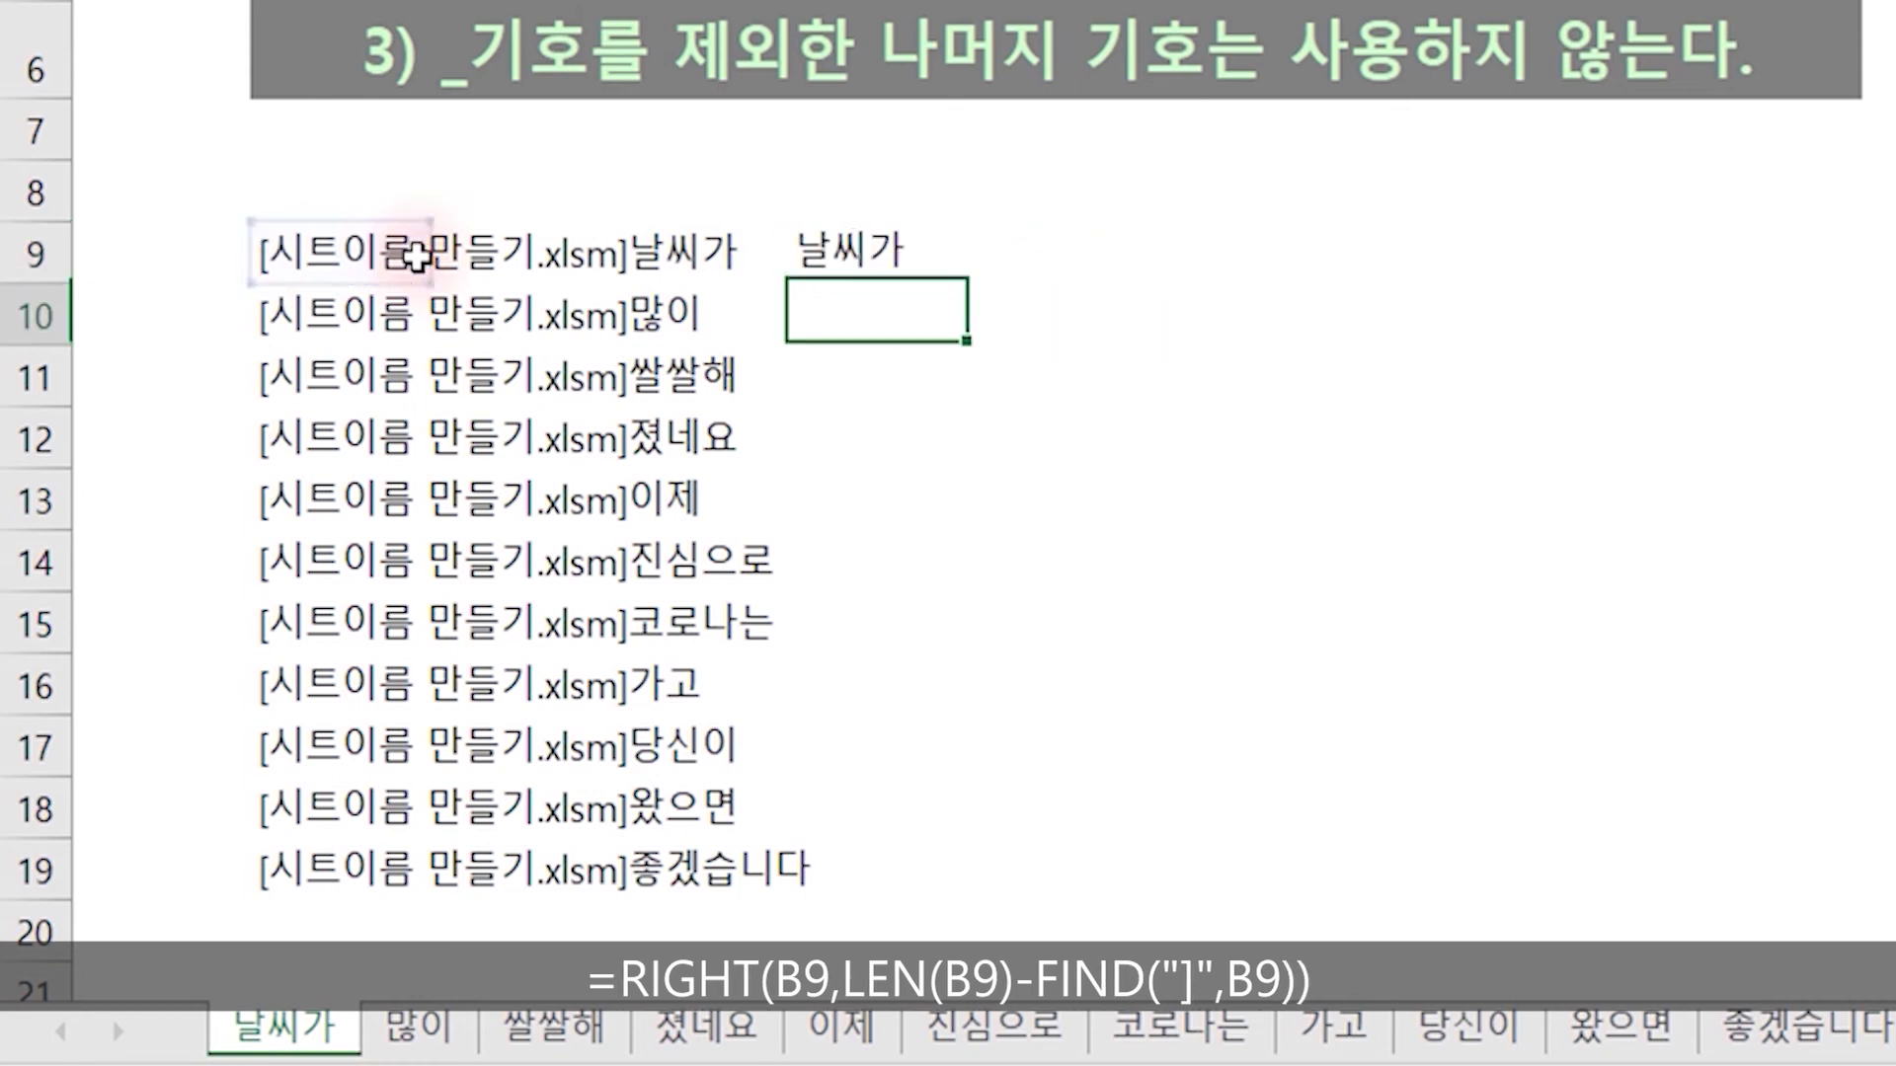
Fill C9's extraction formula down to C19.
{"action": "left_click", "coordinate": [959, 281]}
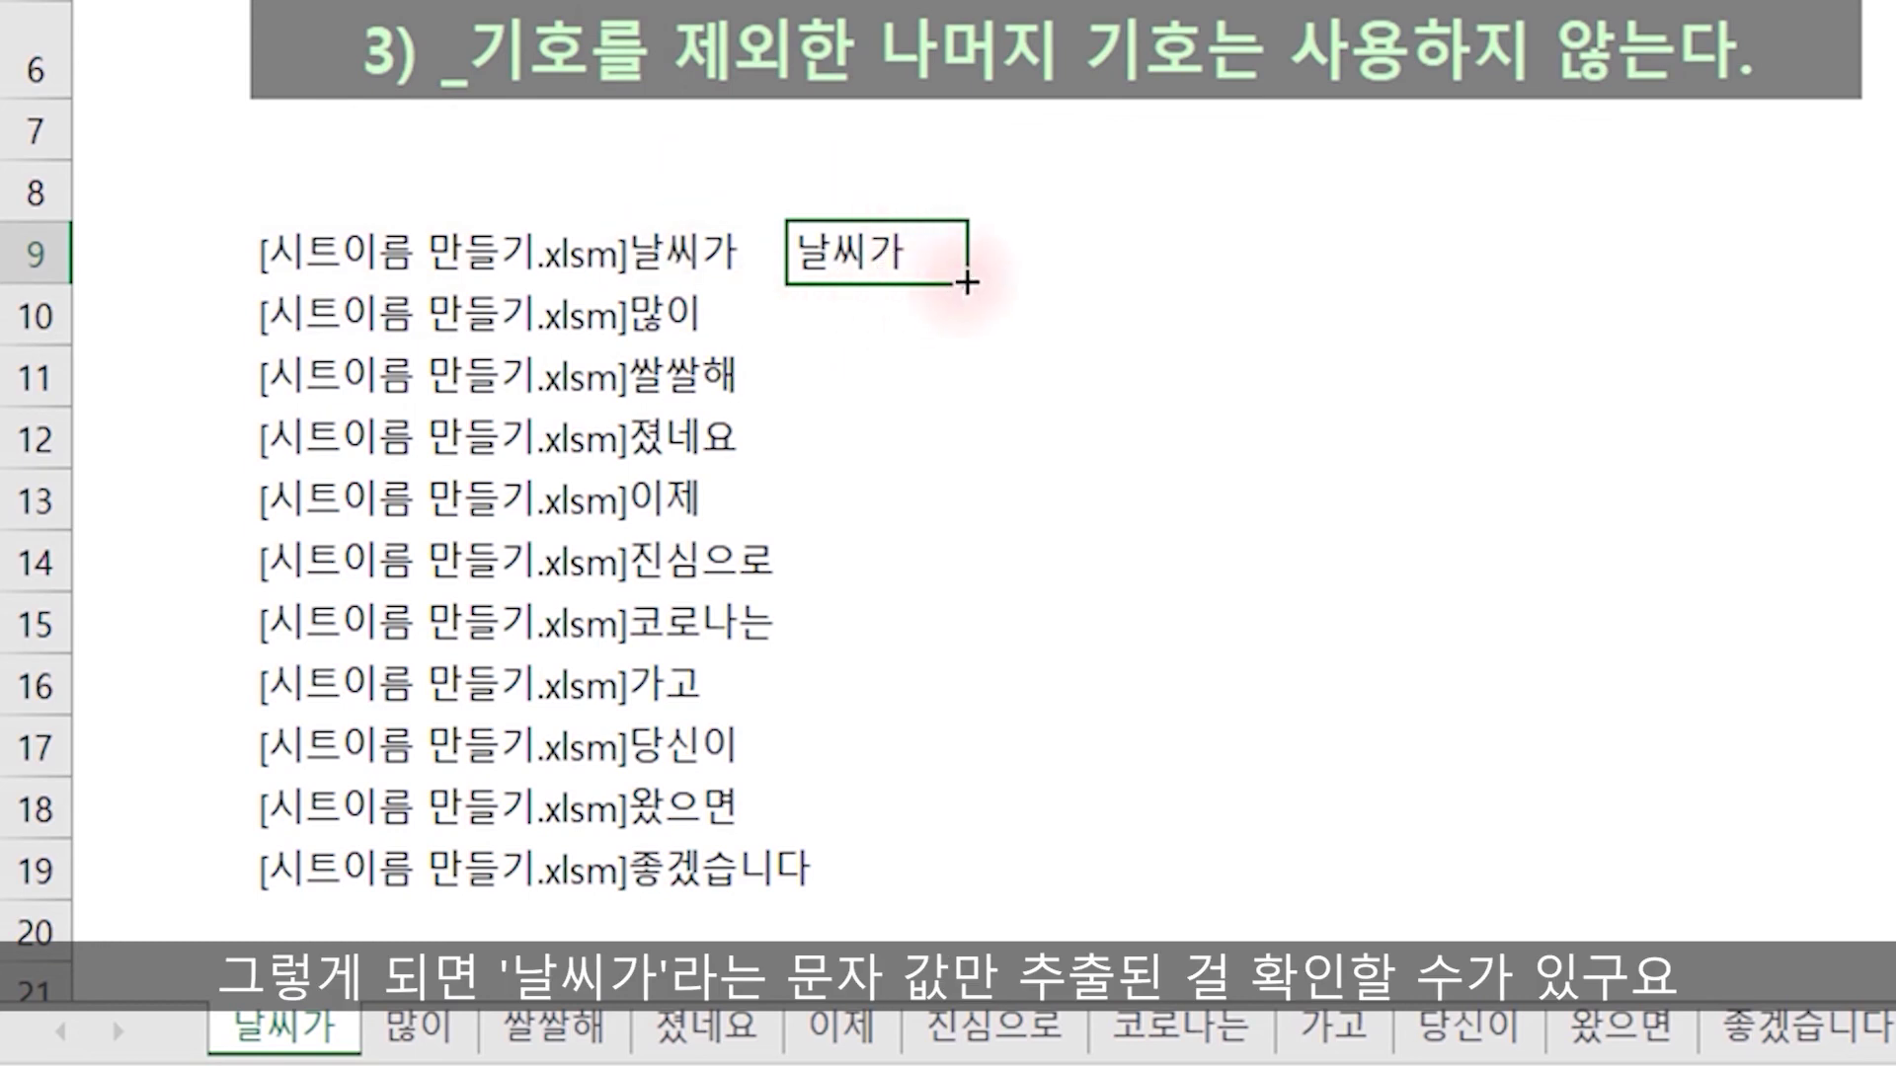
{"action": "left_click_drag", "start_coordinate": [966, 284], "coordinate": [941, 877]}
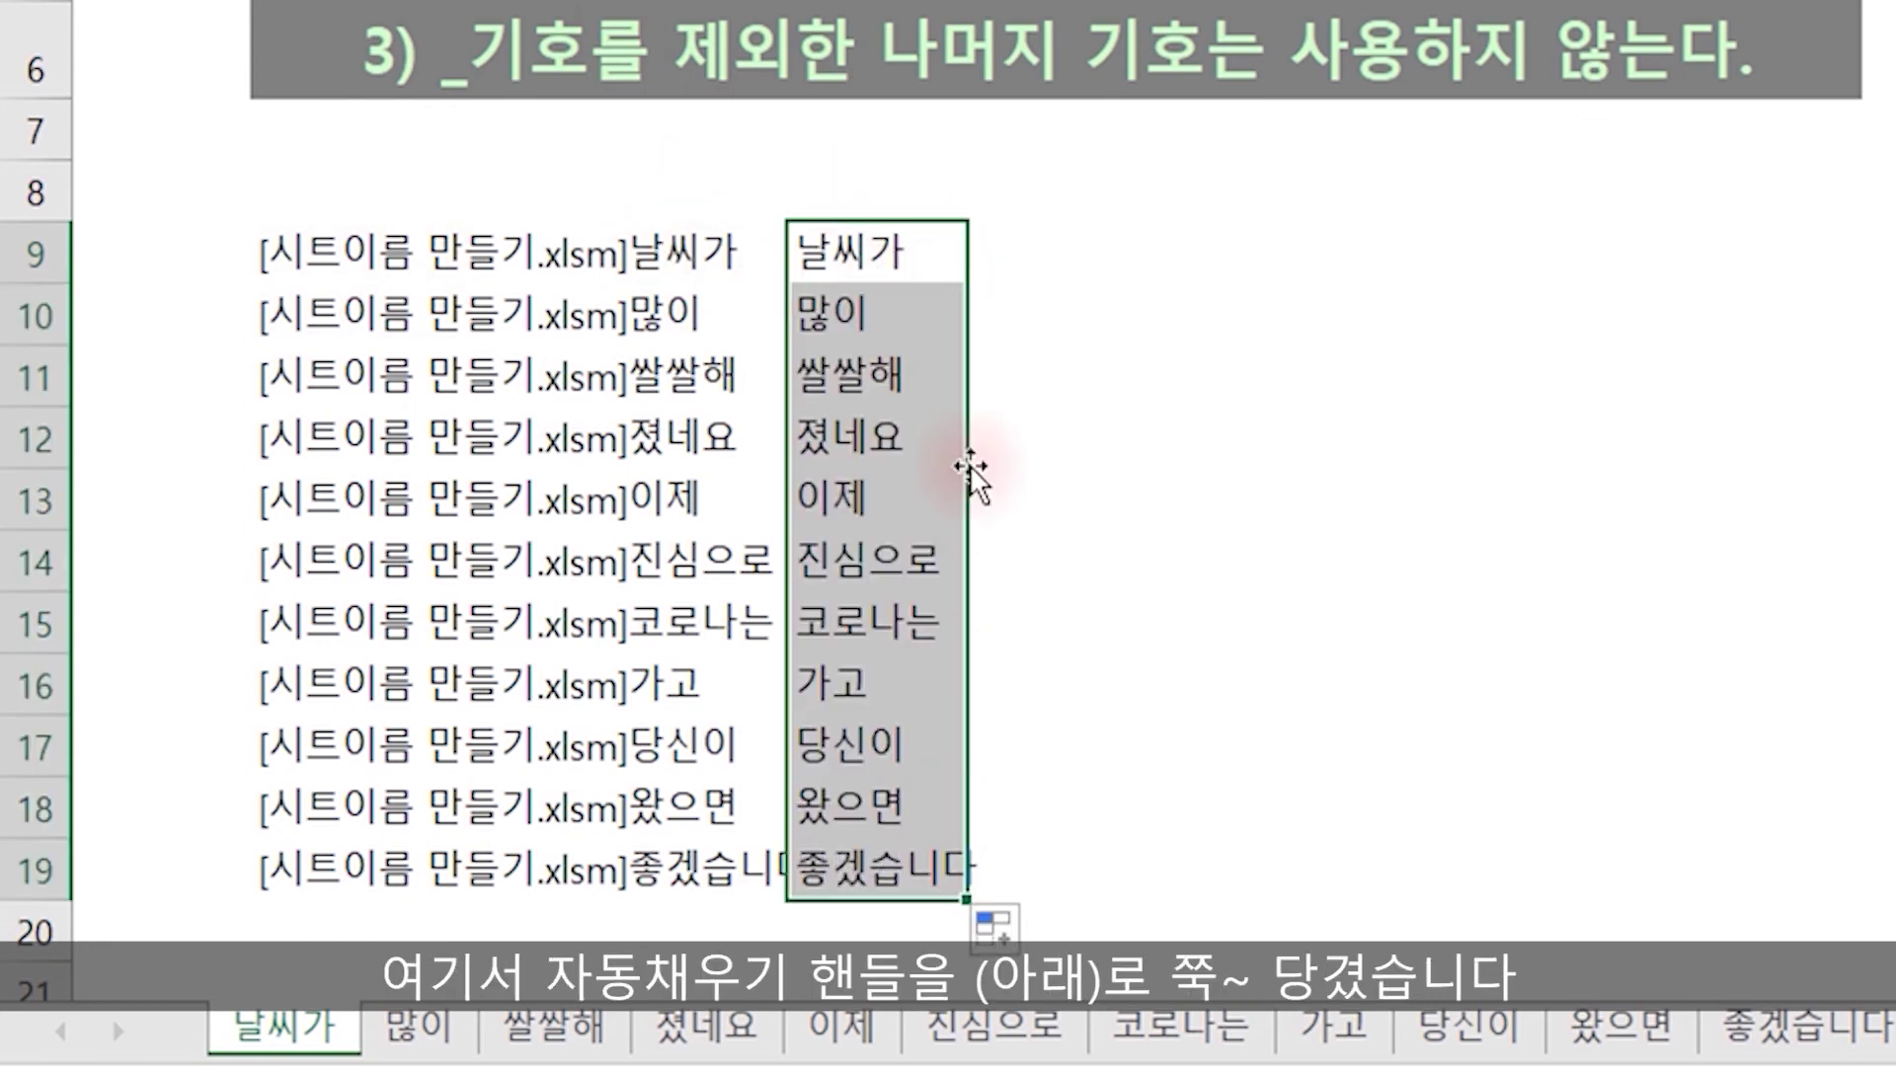
{"action": "left_click", "coordinate": [1138, 445]}
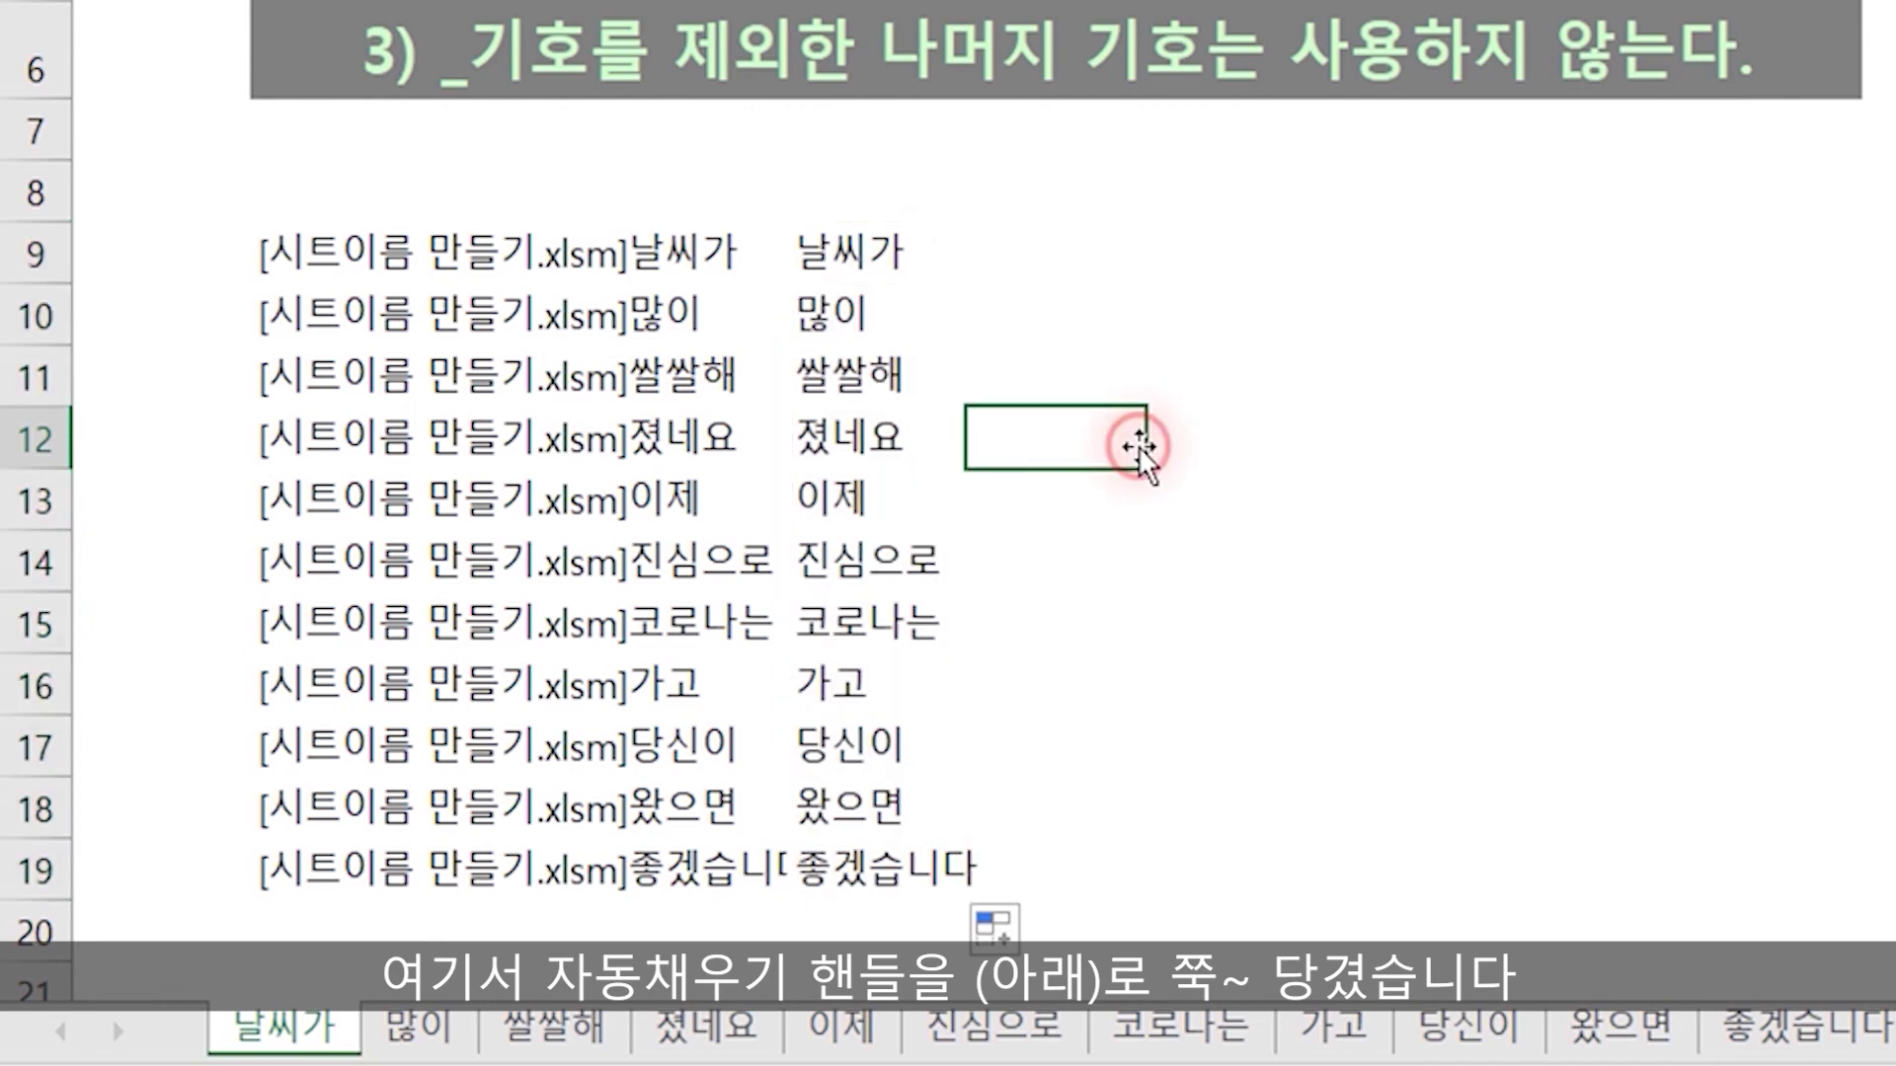
Check each extracted sheet name from C9 through C19, then deselect the list.
{"action": "left_click", "coordinate": [866, 259]}
{"action": "left_click", "coordinate": [866, 315]}
{"action": "left_click", "coordinate": [866, 374]}
{"action": "left_click", "coordinate": [869, 434]}
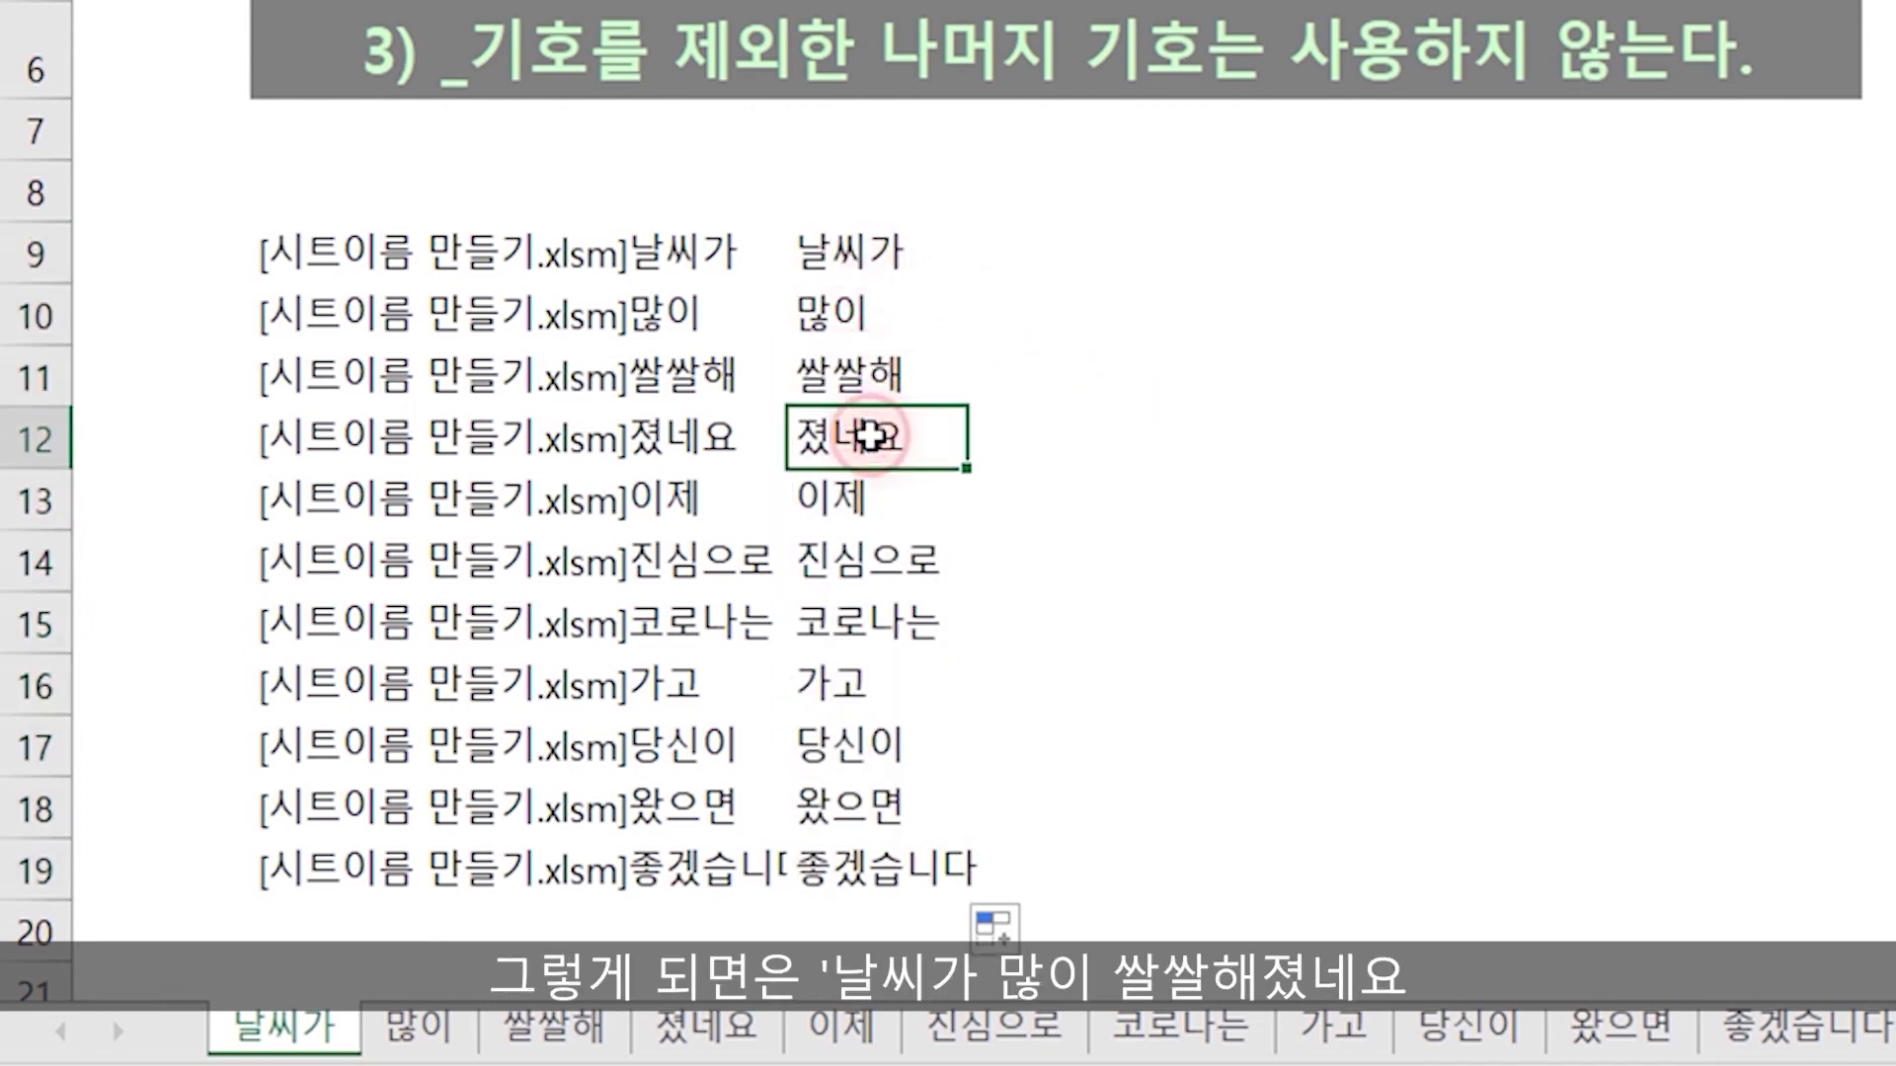
{"action": "left_click", "coordinate": [859, 499]}
{"action": "left_click", "coordinate": [858, 561]}
{"action": "left_click", "coordinate": [854, 622]}
{"action": "left_click", "coordinate": [853, 683]}
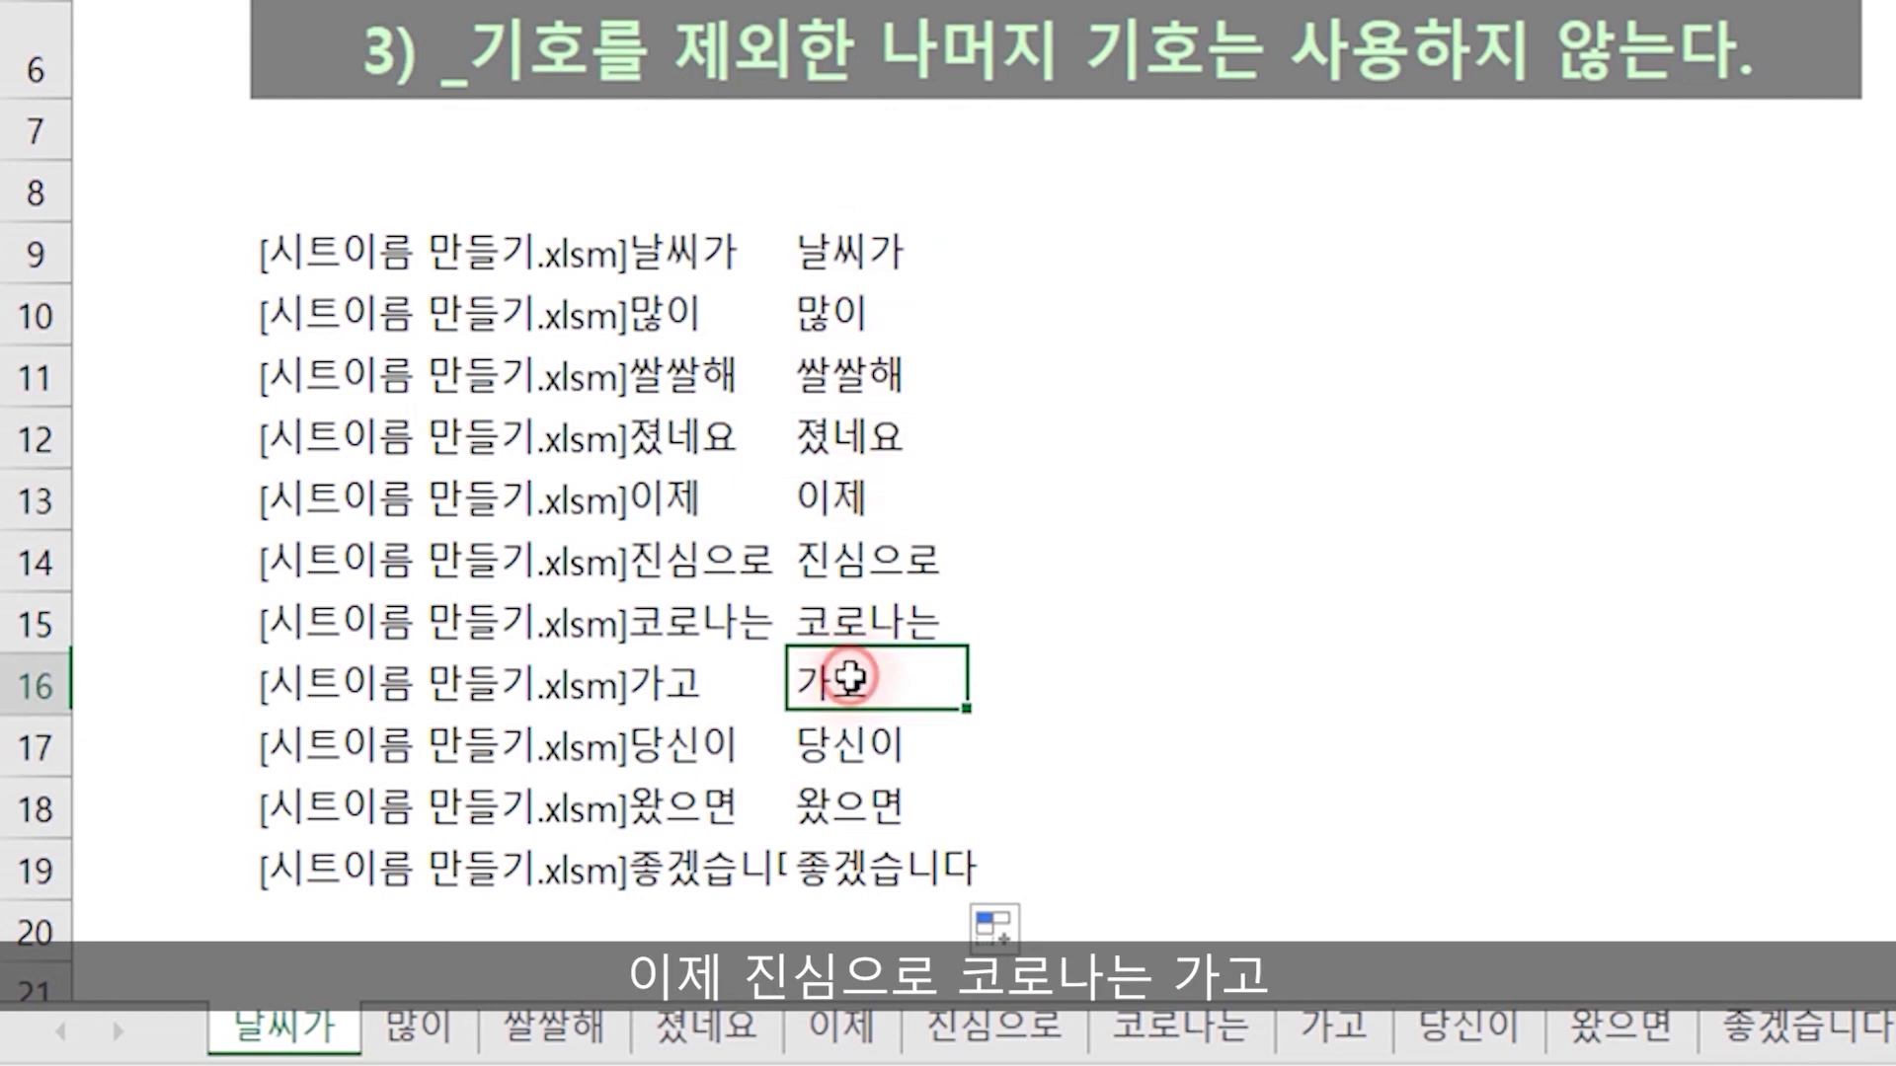
{"action": "left_click", "coordinate": [853, 755]}
{"action": "left_click", "coordinate": [860, 804]}
{"action": "left_click", "coordinate": [861, 867]}
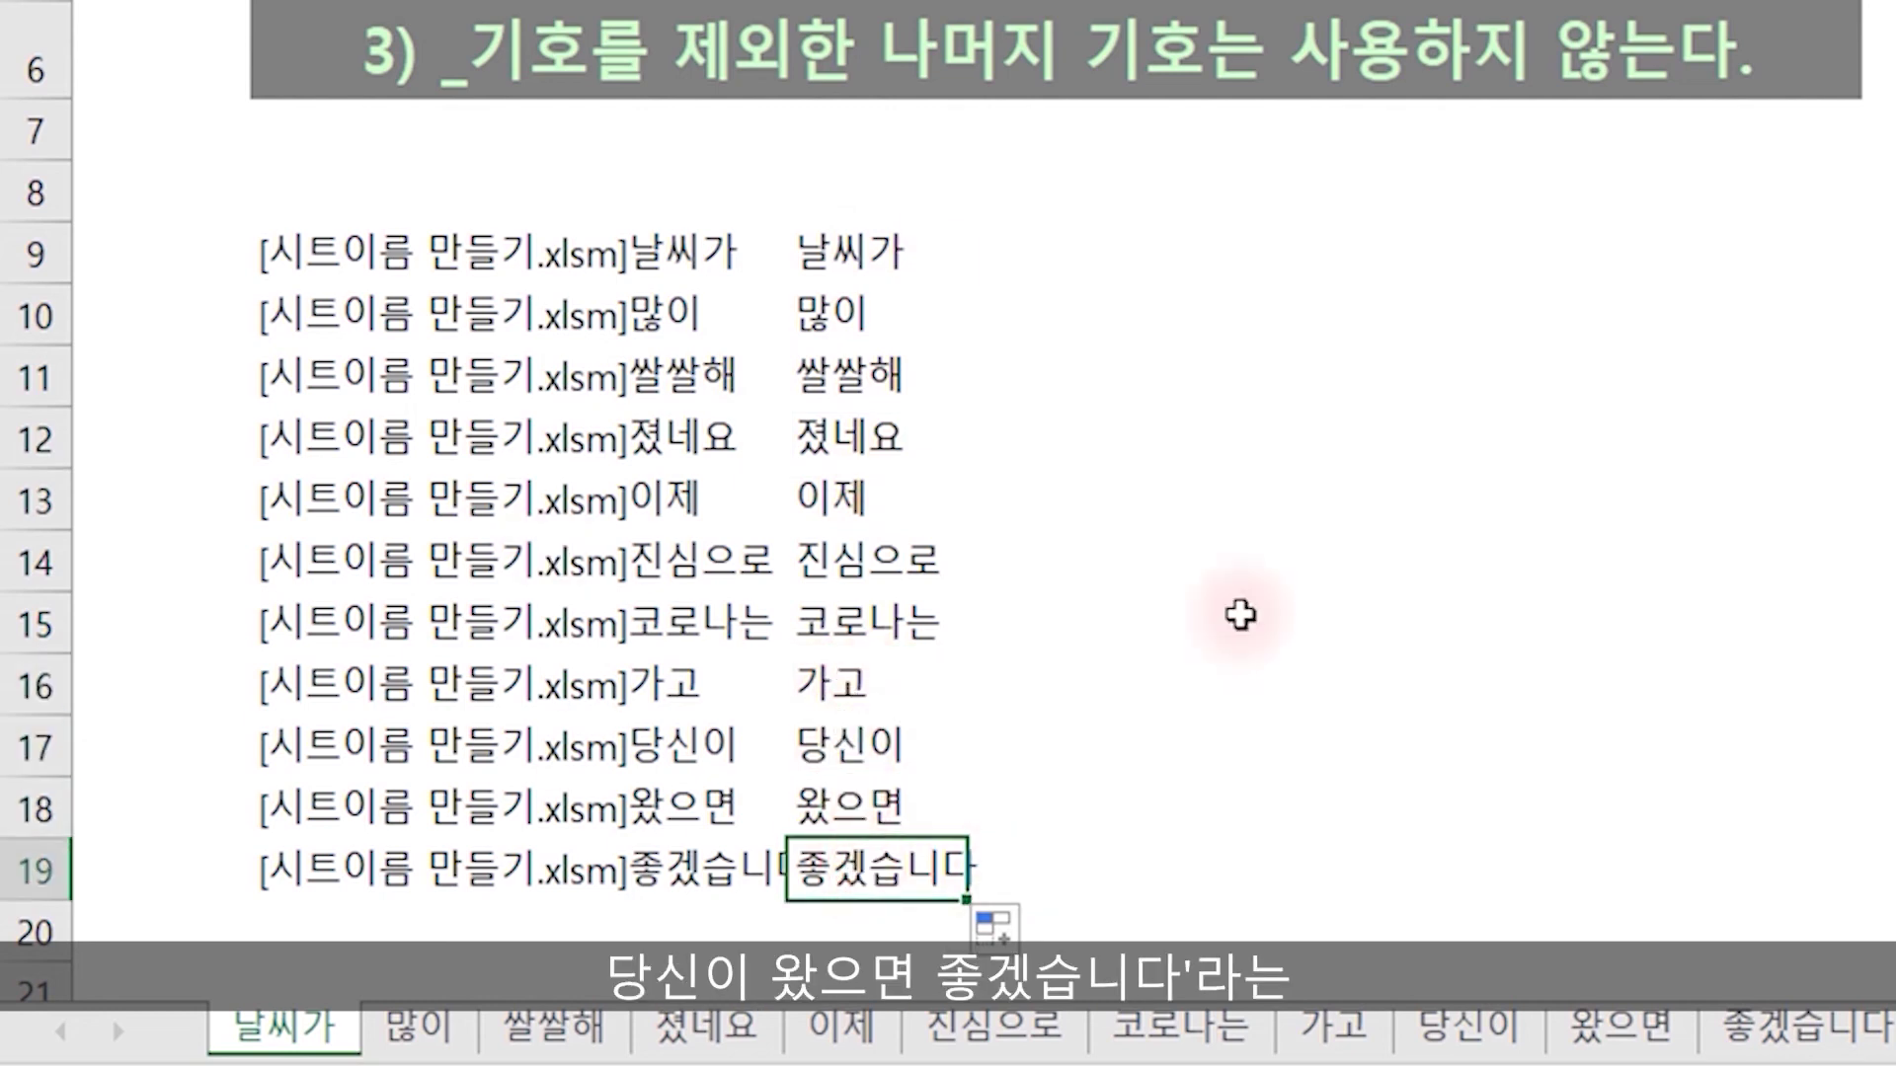
{"action": "left_click", "coordinate": [1575, 703]}
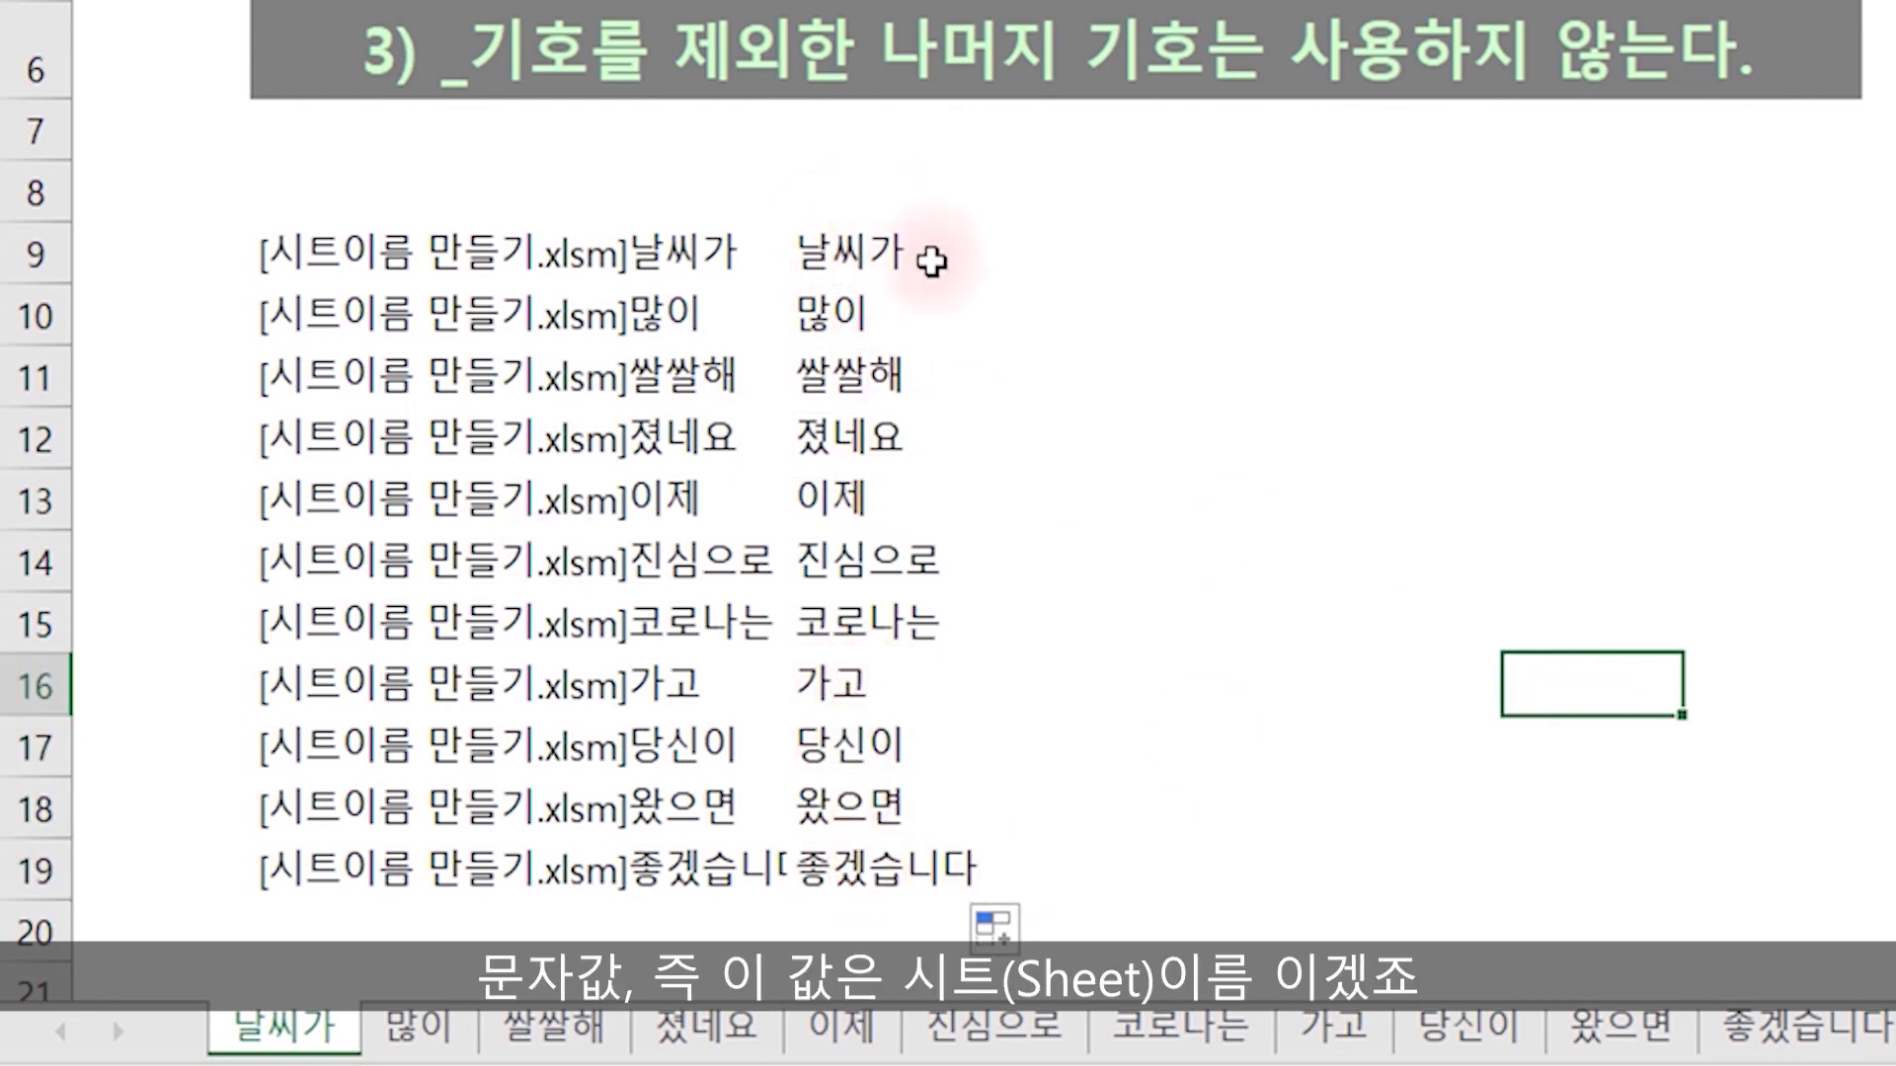
{"action": "left_click", "coordinate": [1345, 253]}
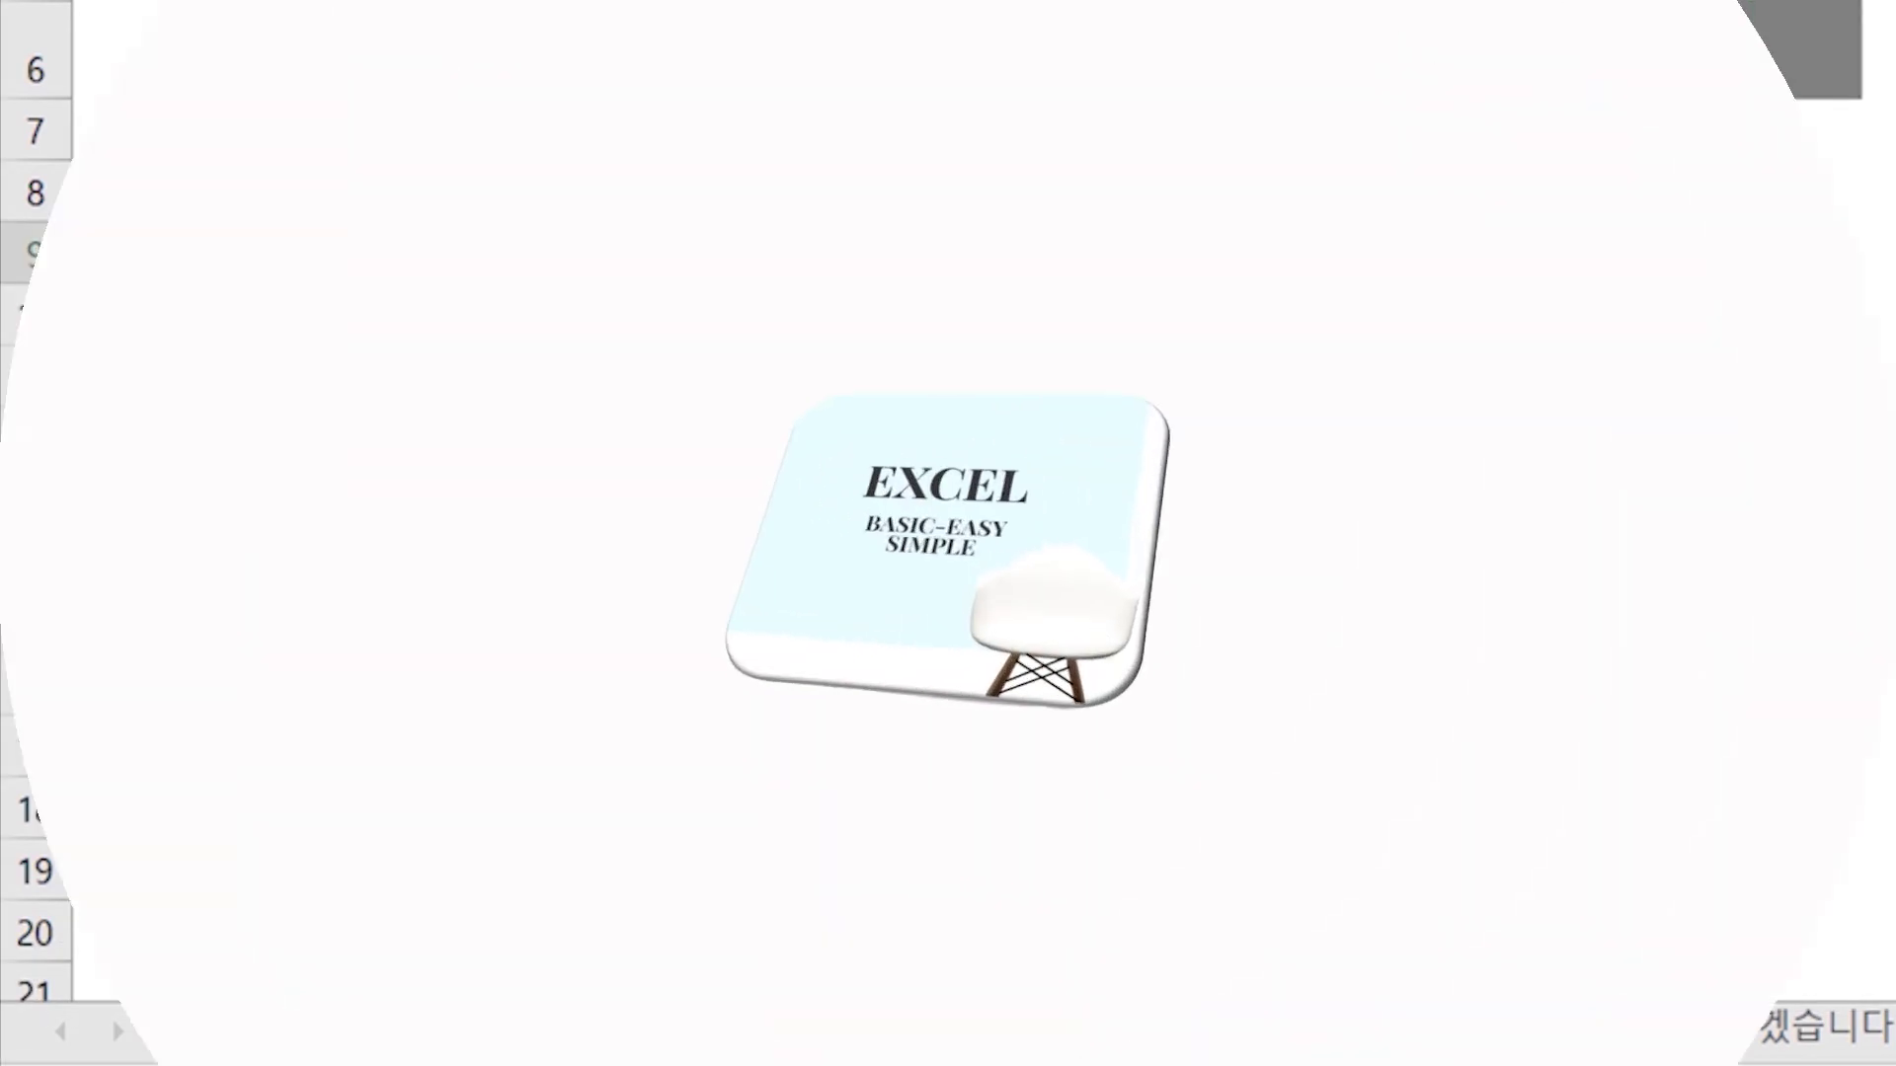